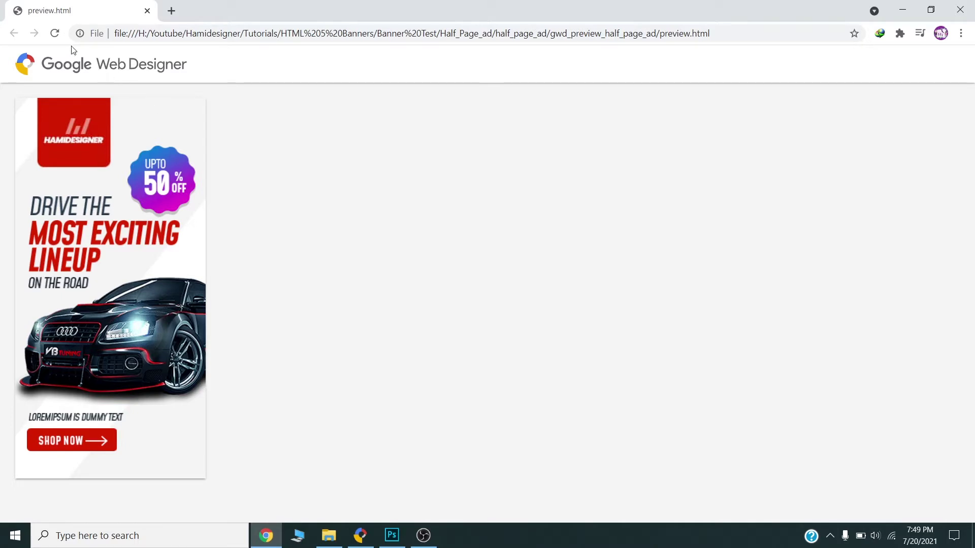
Replay the banner preview, and in Photoshop toggle the btn, Loremipsum, On the Road and tag layers off and on to identify each element
{"action": "left_click", "coordinate": [55, 33]}
{"action": "left_click", "coordinate": [392, 536]}
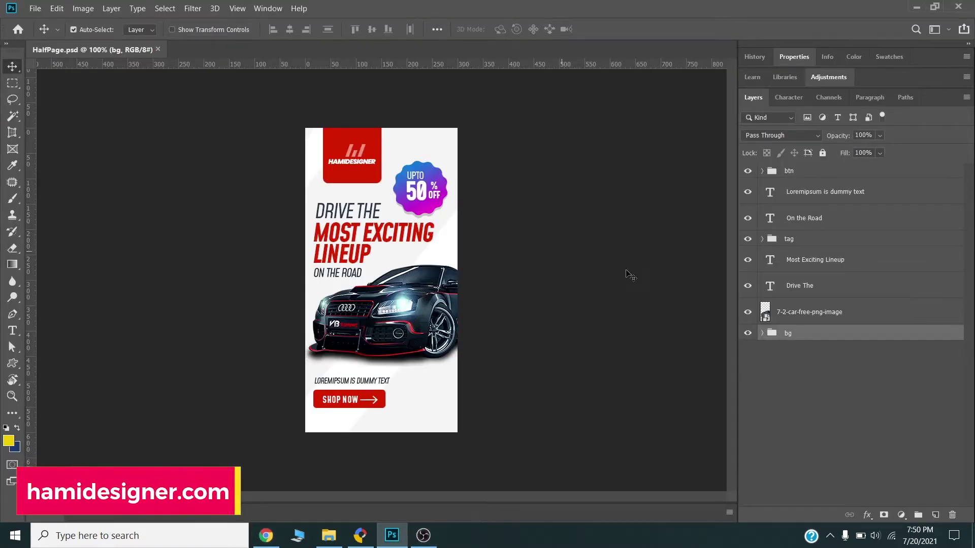
{"action": "left_click", "coordinate": [747, 171]}
{"action": "left_click", "coordinate": [747, 172]}
{"action": "left_click", "coordinate": [747, 192]}
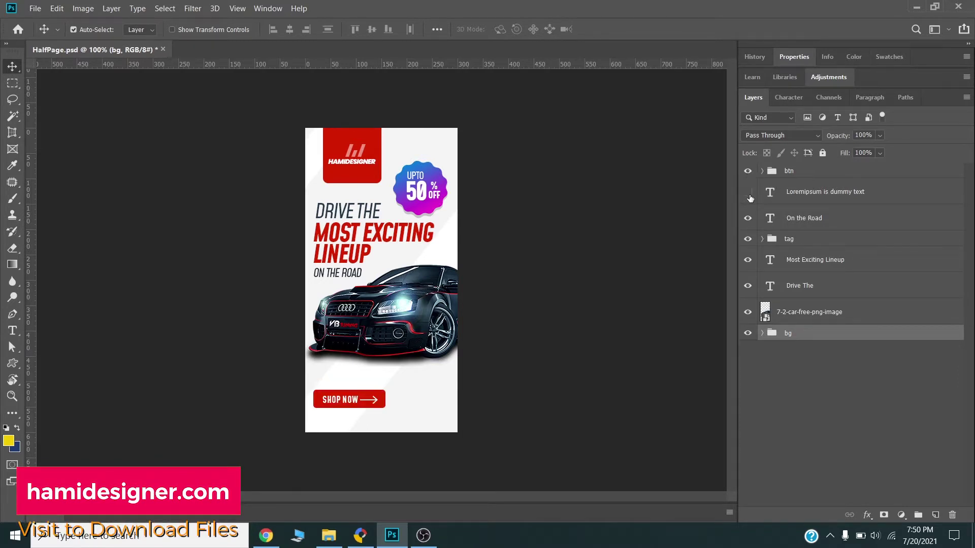
{"action": "left_click", "coordinate": [748, 192]}
{"action": "left_click", "coordinate": [748, 219]}
{"action": "left_click", "coordinate": [748, 220]}
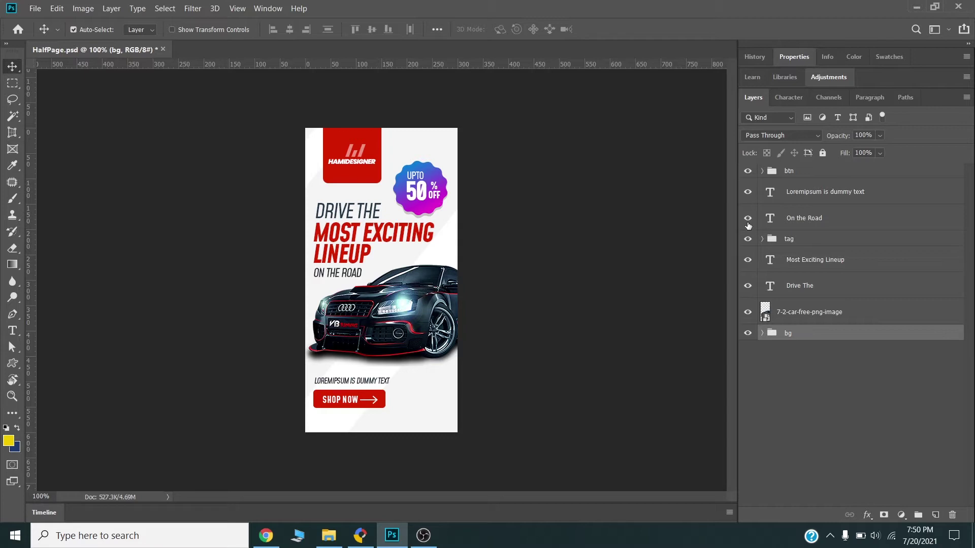
{"action": "left_click", "coordinate": [747, 239]}
{"action": "left_click", "coordinate": [747, 239]}
{"action": "left_click", "coordinate": [748, 239]}
{"action": "left_click", "coordinate": [748, 239]}
Quick-export the car image layer as a PNG named car_image into the HTML 5 Banner ads folder
{"action": "left_click_drag", "start_coordinate": [404, 333], "coordinate": [395, 329]}
{"action": "key", "text": "ctrl+z"}
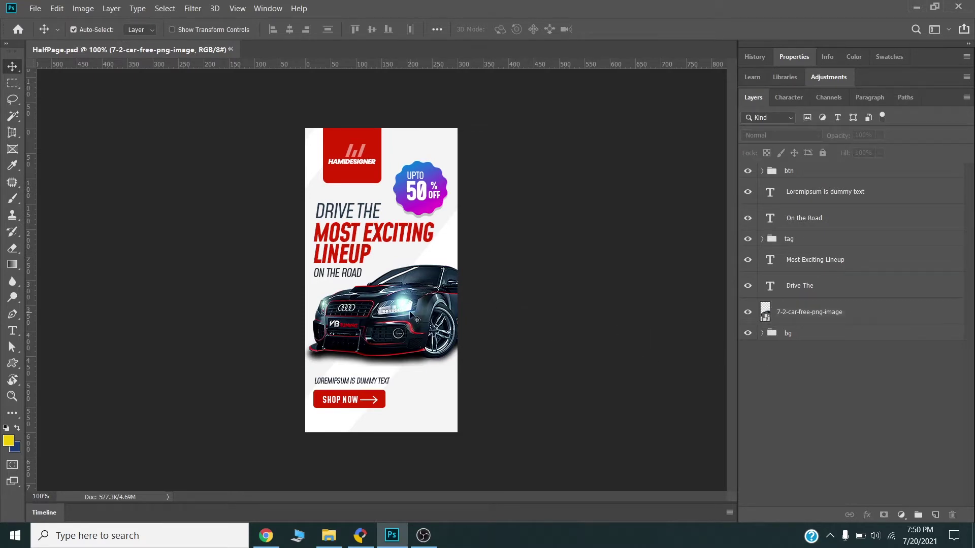
{"action": "right_click", "coordinate": [830, 311]}
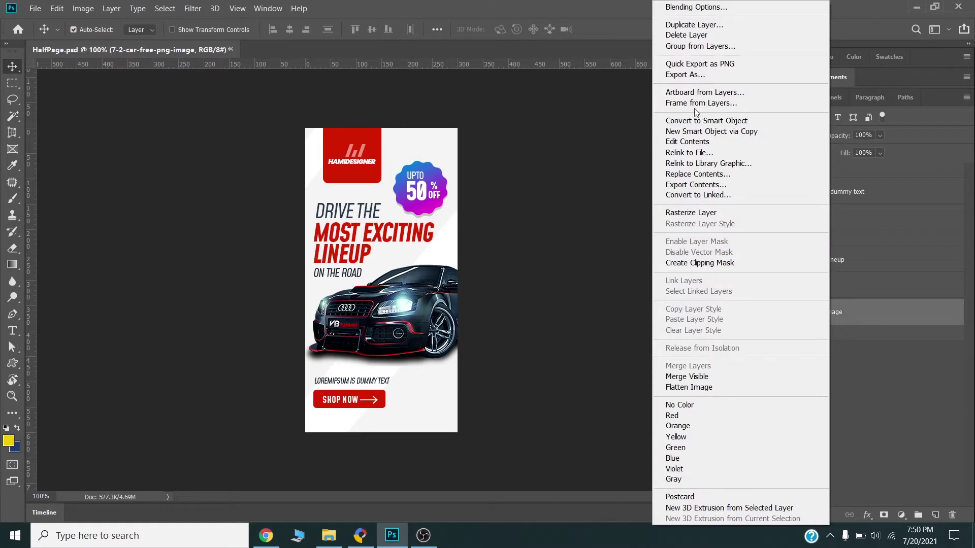
{"action": "left_click", "coordinate": [689, 63]}
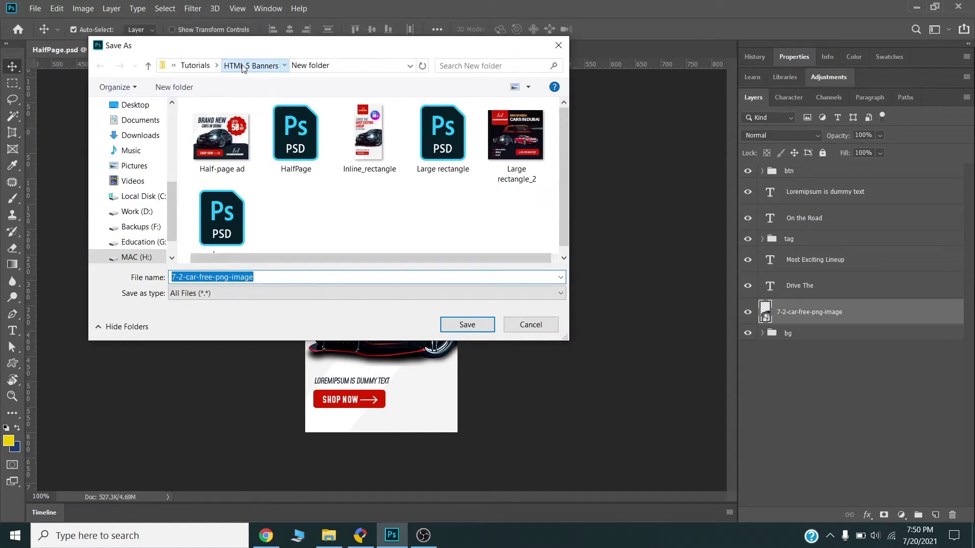
{"action": "left_click", "coordinate": [242, 70]}
{"action": "double_click", "coordinate": [260, 153]}
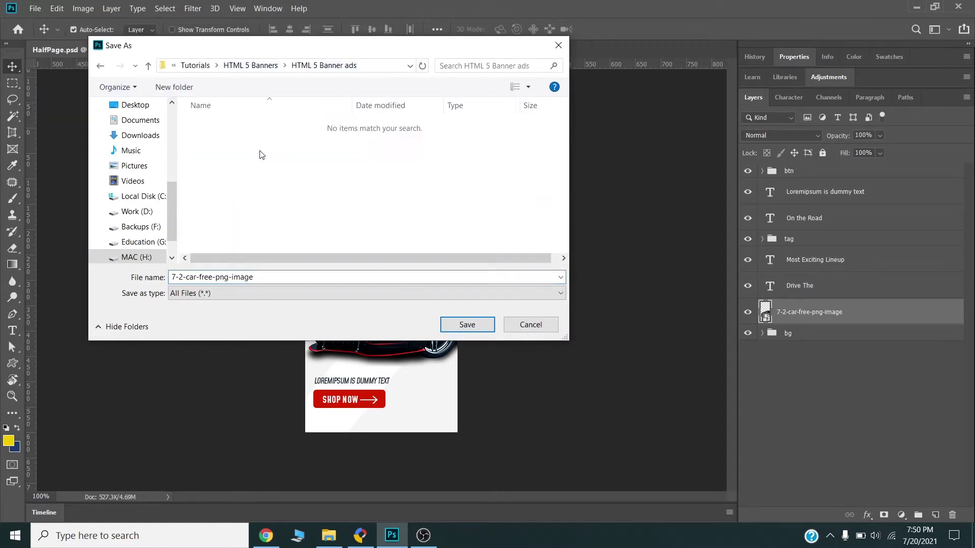
{"action": "double_click", "coordinate": [294, 280]}
{"action": "key", "text": "BackSpace"}
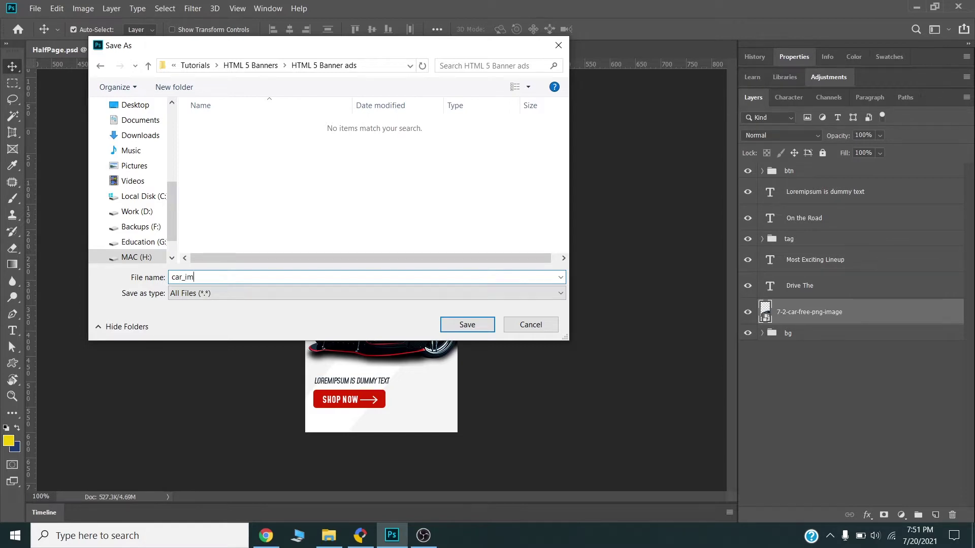
{"action": "key", "text": "Return"}
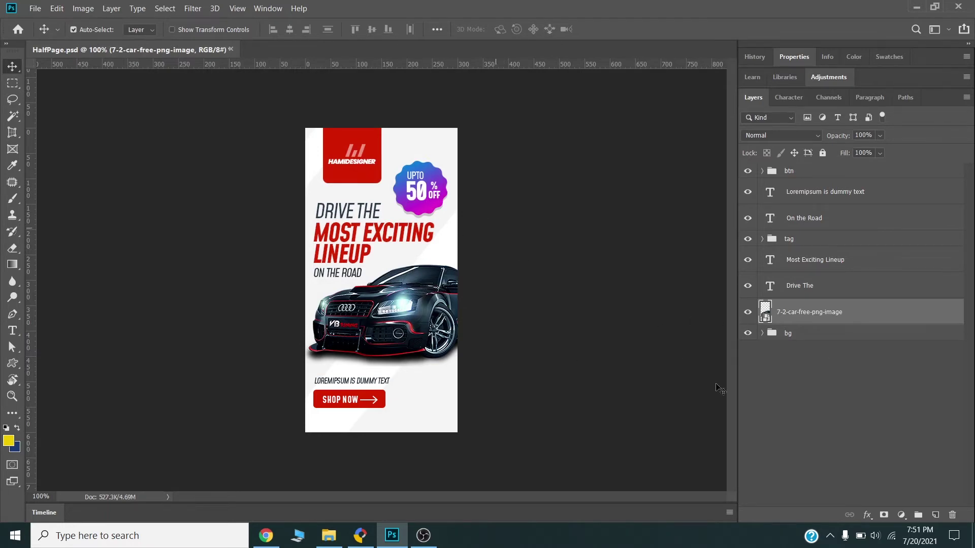
Quick-export the tag group as a PNG named tag into the same HTML 5 Banner ads folder
{"action": "left_click", "coordinate": [794, 240]}
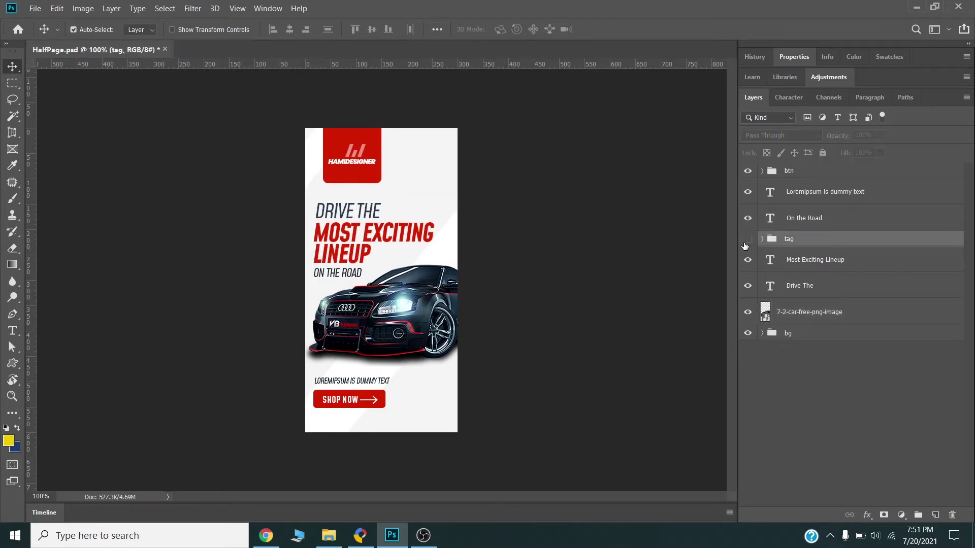
{"action": "right_click", "coordinate": [802, 239]}
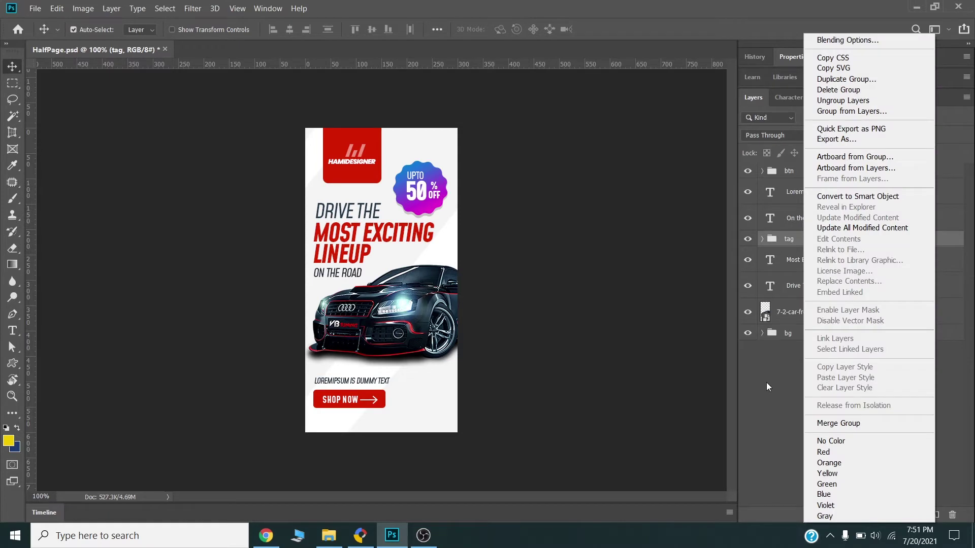
{"action": "left_click", "coordinate": [850, 128]}
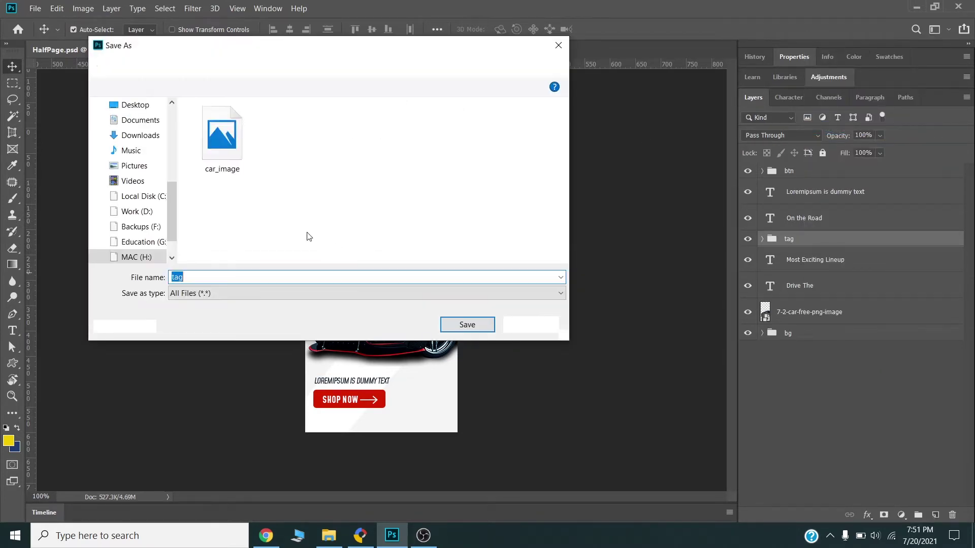
{"action": "left_click", "coordinate": [477, 321]}
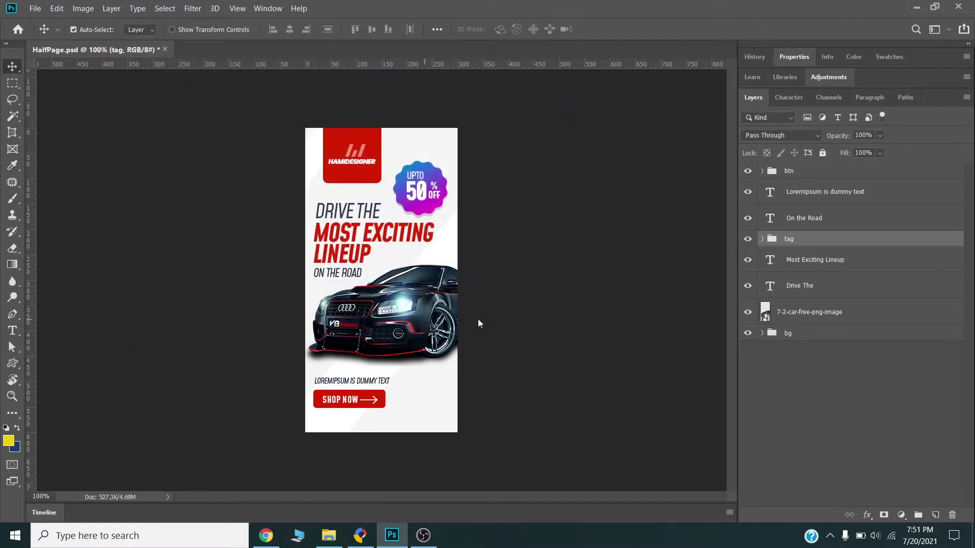
Quick-export the Drive The text layer as a PNG named Drive The into the HTML 5 Banner ads folder
{"action": "left_click", "coordinate": [366, 209]}
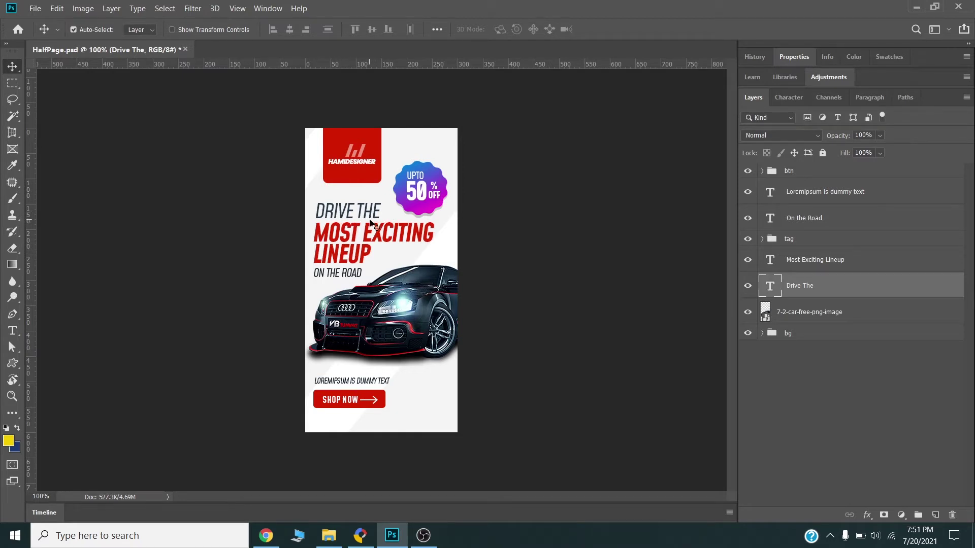
{"action": "right_click", "coordinate": [829, 296]}
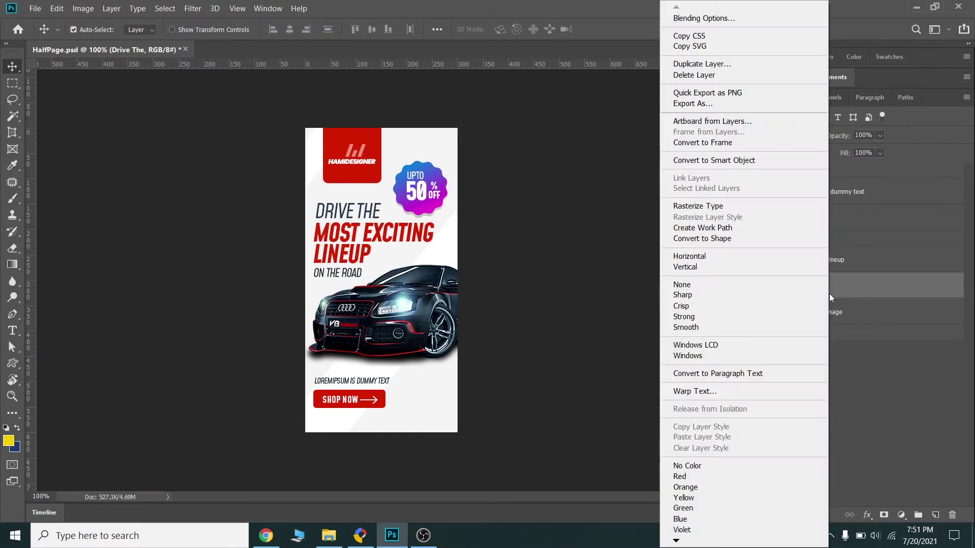
{"action": "left_click", "coordinate": [706, 101]}
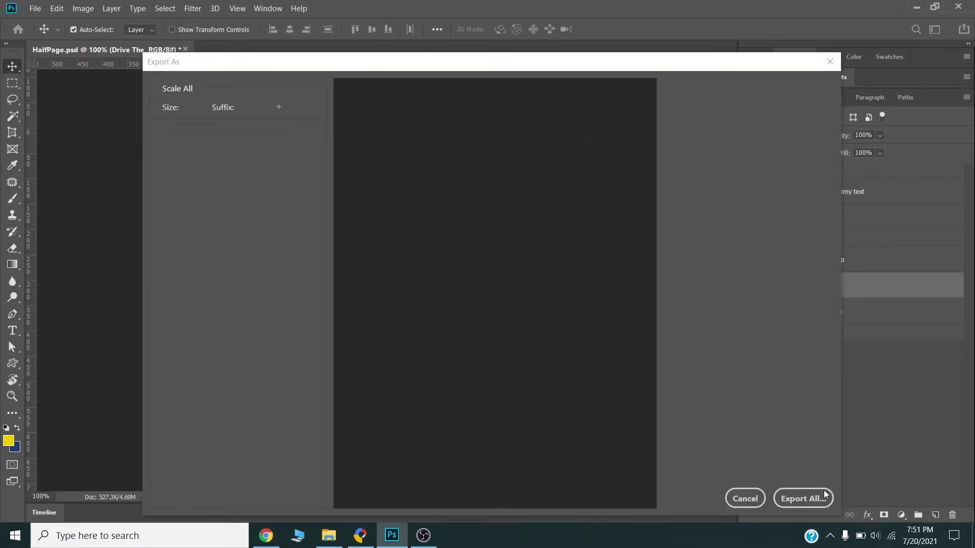
{"action": "left_click", "coordinate": [746, 499]}
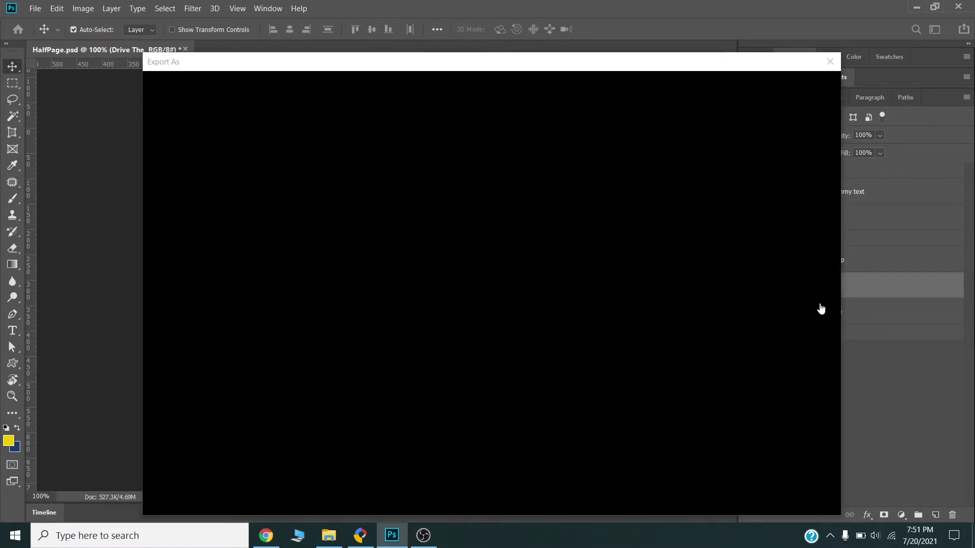
{"action": "right_click", "coordinate": [825, 281]}
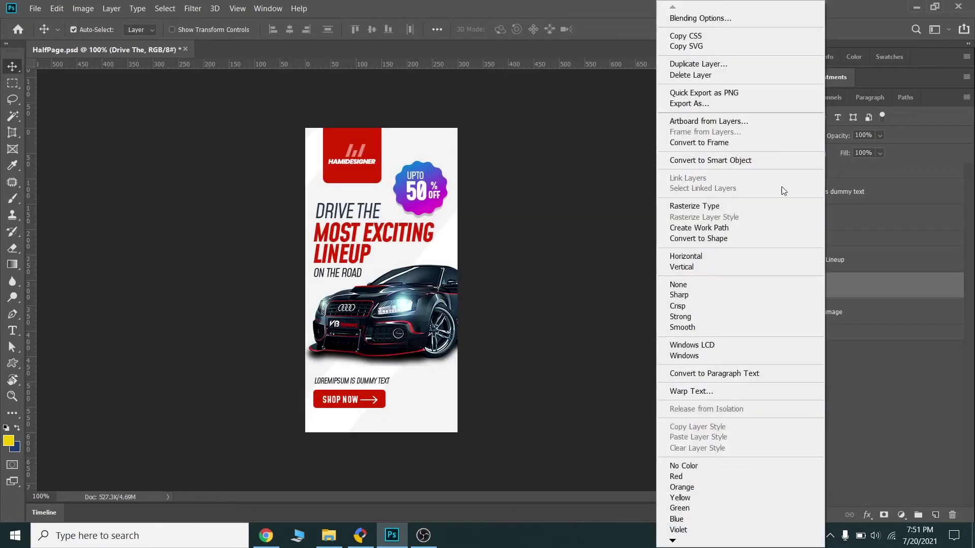
{"action": "left_click", "coordinate": [709, 93]}
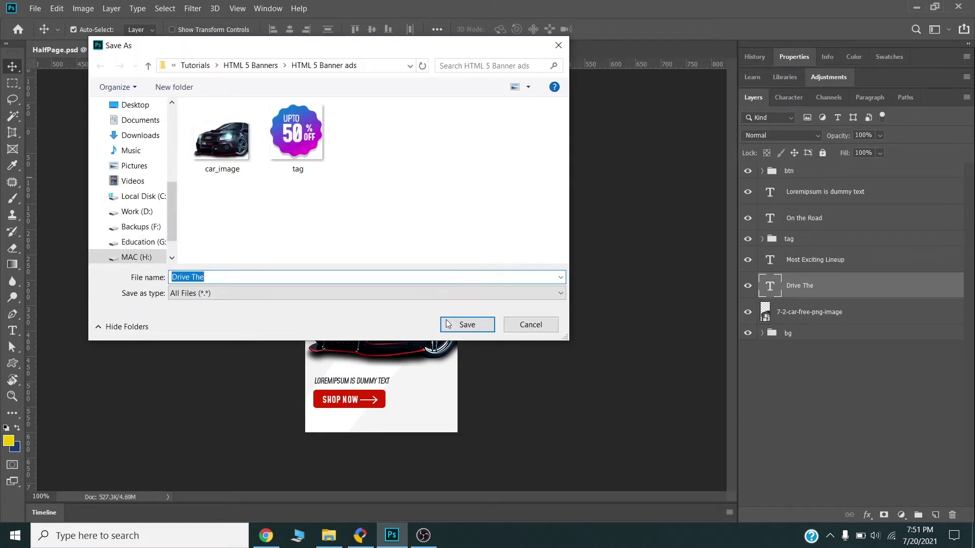
{"action": "left_click", "coordinate": [464, 326]}
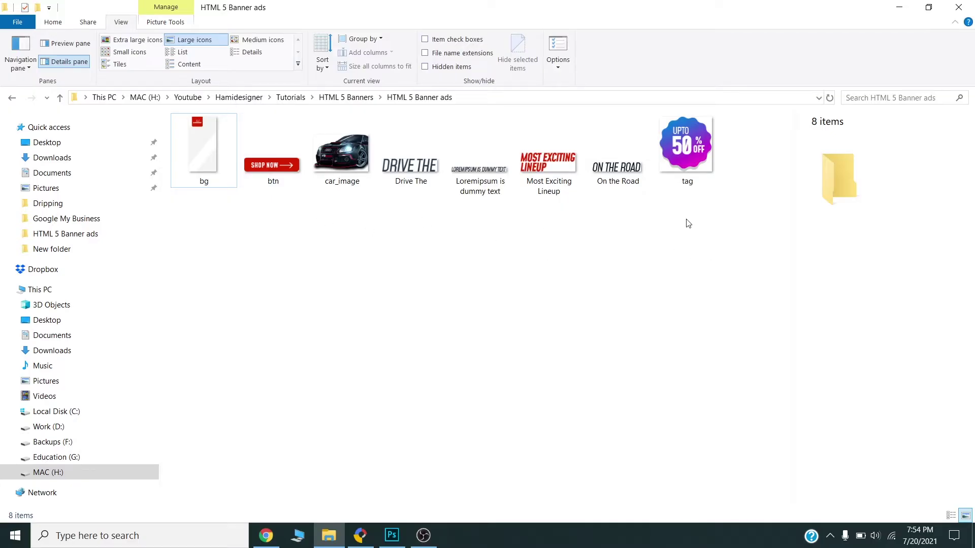
Select all the exported images in the HTML 5 Banner ads folder and examine their combined file size
{"action": "left_click_drag", "start_coordinate": [713, 219], "coordinate": [191, 143]}
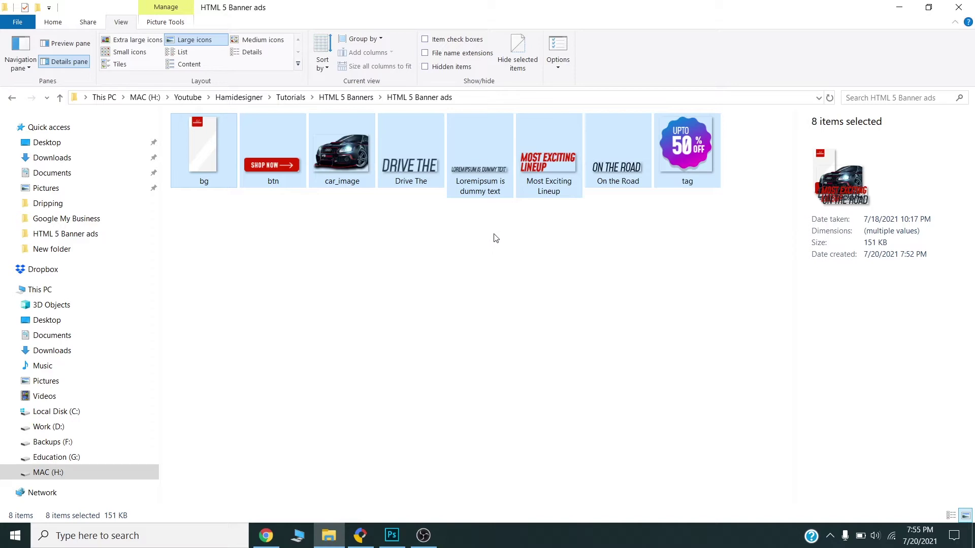
{"action": "left_click_drag", "start_coordinate": [699, 205], "coordinate": [188, 133]}
Switch to Chrome and open compressor.io in a new tab
{"action": "key", "text": "alt+Tab"}
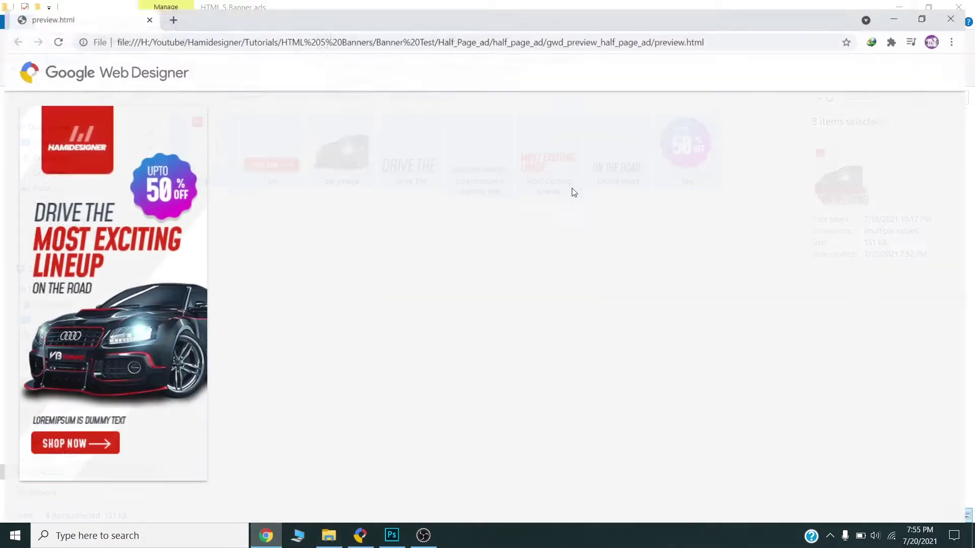
{"action": "left_click", "coordinate": [171, 11]}
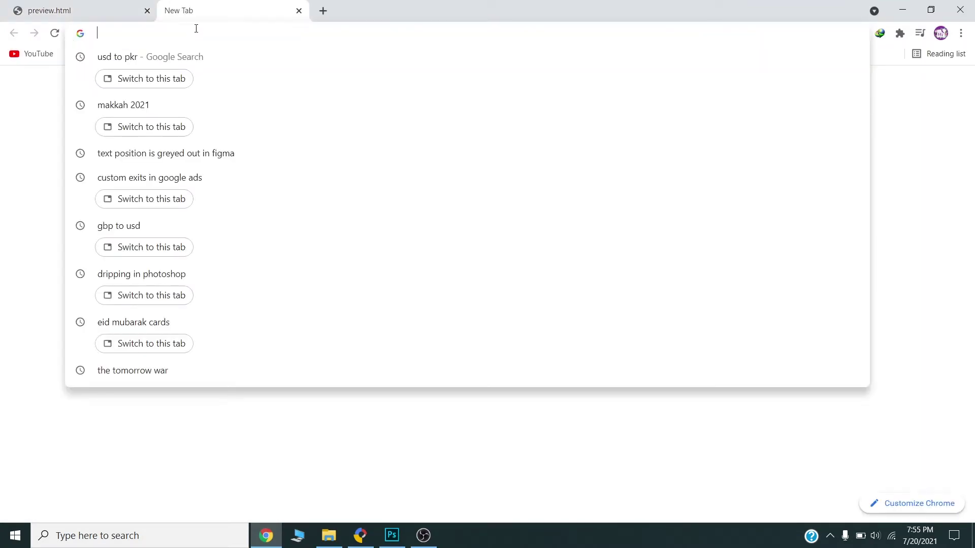
{"action": "type", "text": "comp"}
{"action": "key", "text": "Return"}
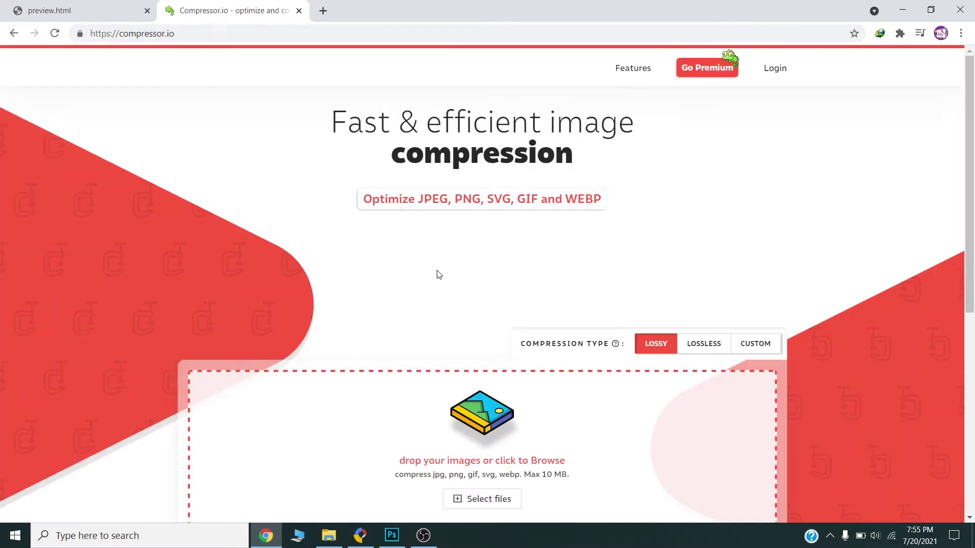
Upload all the selected banner images from File Explorer to Compressor.io and download all the compressed versions together
{"action": "scroll", "coordinate": [416, 315], "scroll_direction": "down", "scroll_amount": 4}
{"action": "left_click", "coordinate": [330, 536]}
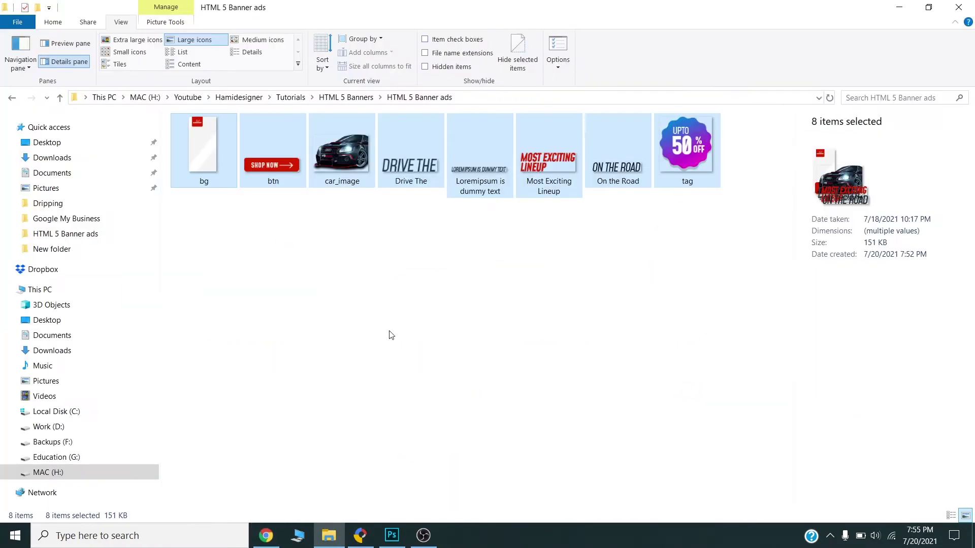
{"action": "left_click_drag", "start_coordinate": [686, 150], "coordinate": [515, 266]}
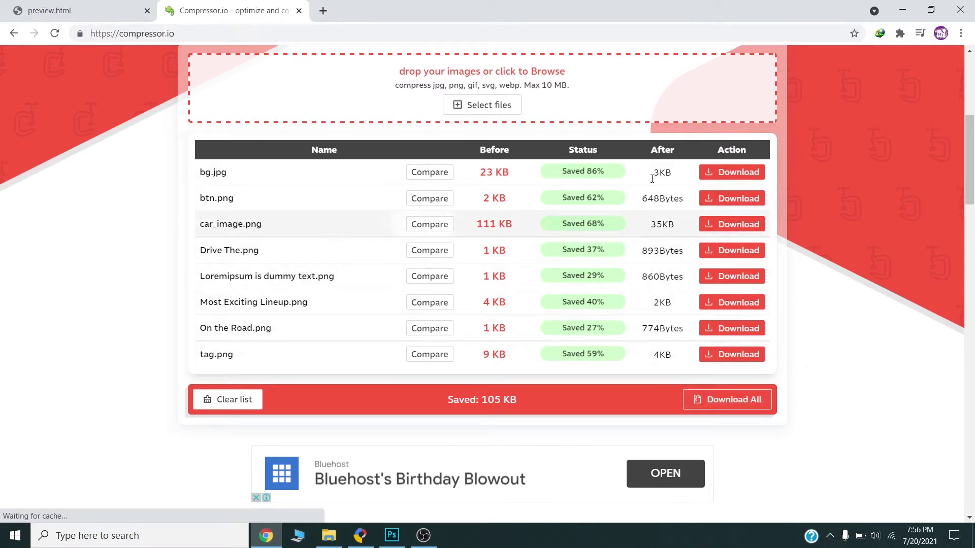
{"action": "left_click", "coordinate": [732, 401]}
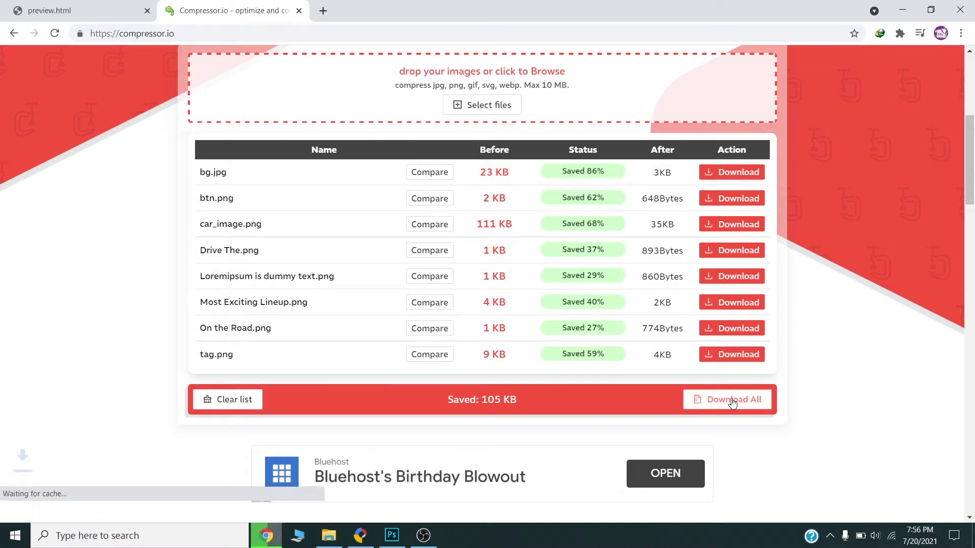
Switch to File Explorer and extract the compressor ZIP archive in the HTML 5 Banner ads folder
{"action": "key", "text": "alt+Tab"}
{"action": "right_click", "coordinate": [751, 148]}
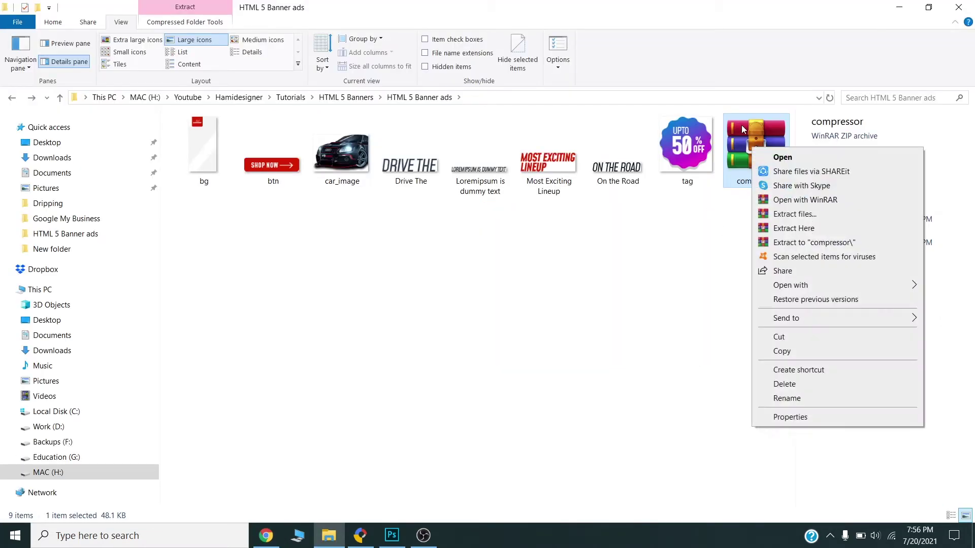
{"action": "left_click", "coordinate": [773, 248]}
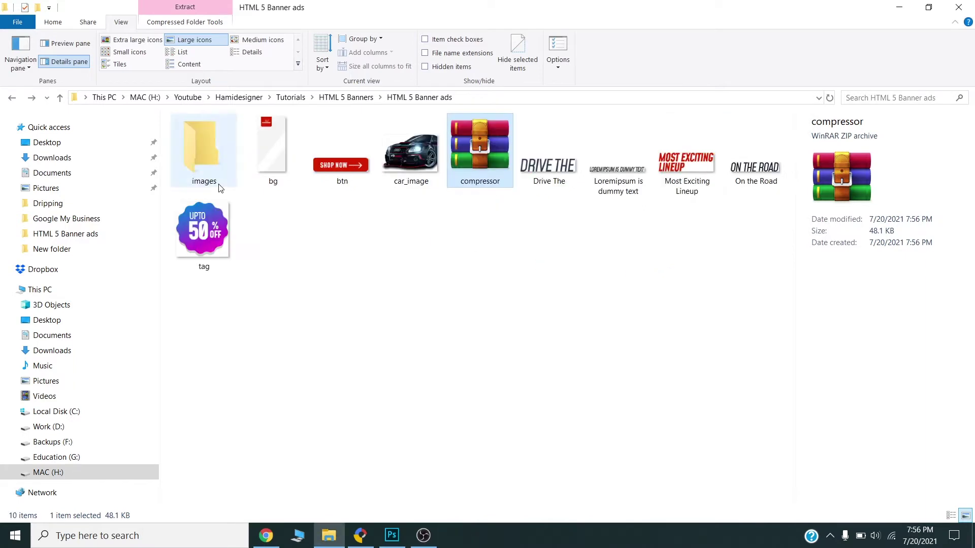
Open the extracted images folder and examine the combined file size of all the compressed images
{"action": "double_click", "coordinate": [209, 163]}
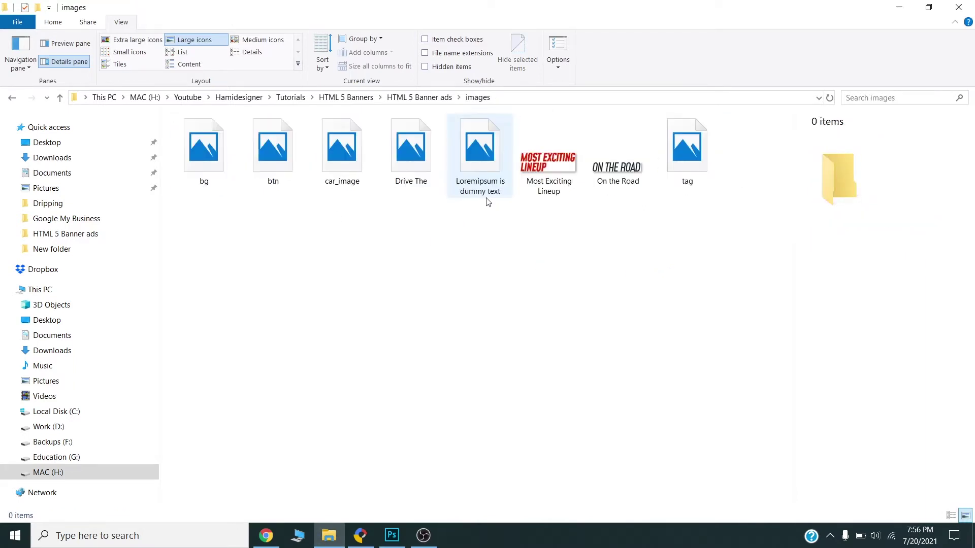
{"action": "left_click_drag", "start_coordinate": [695, 210], "coordinate": [205, 162]}
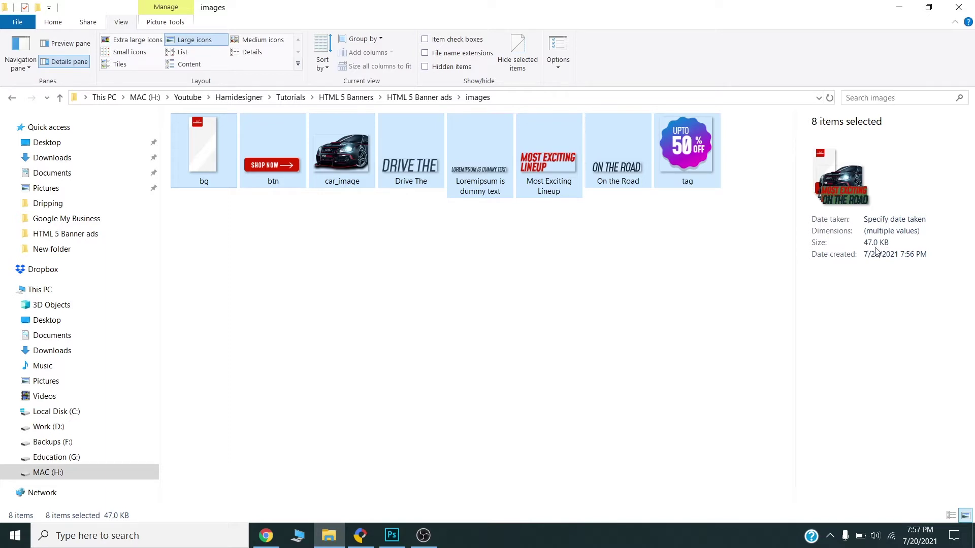
{"action": "left_click", "coordinate": [513, 243]}
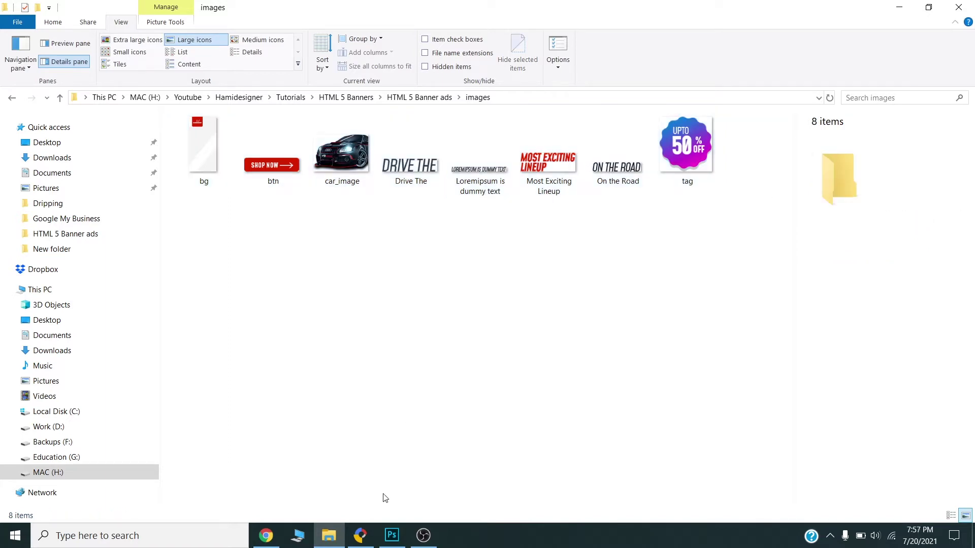
Switch to Google Web Designer and start a new blank banner file named 1_halfpage_ad
{"action": "left_click", "coordinate": [359, 535]}
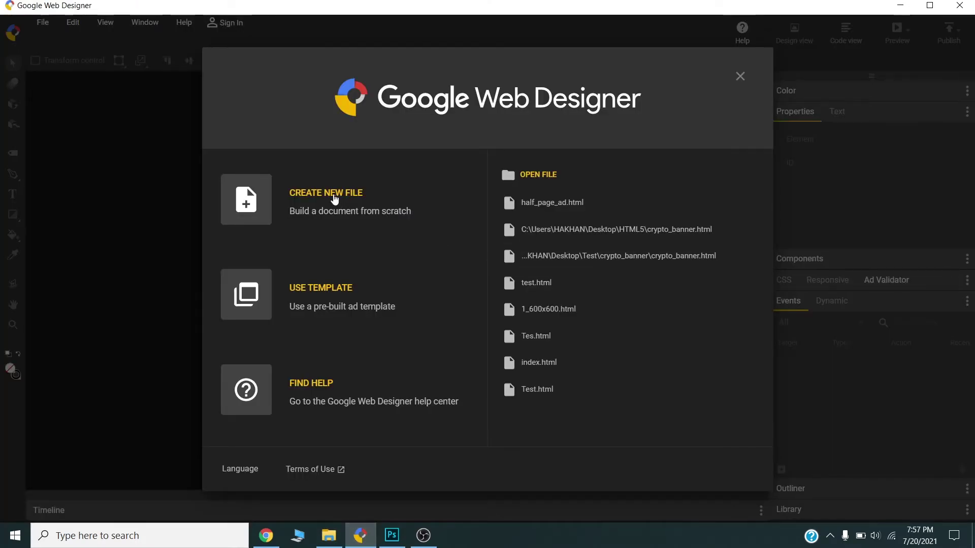
{"action": "left_click", "coordinate": [335, 199]}
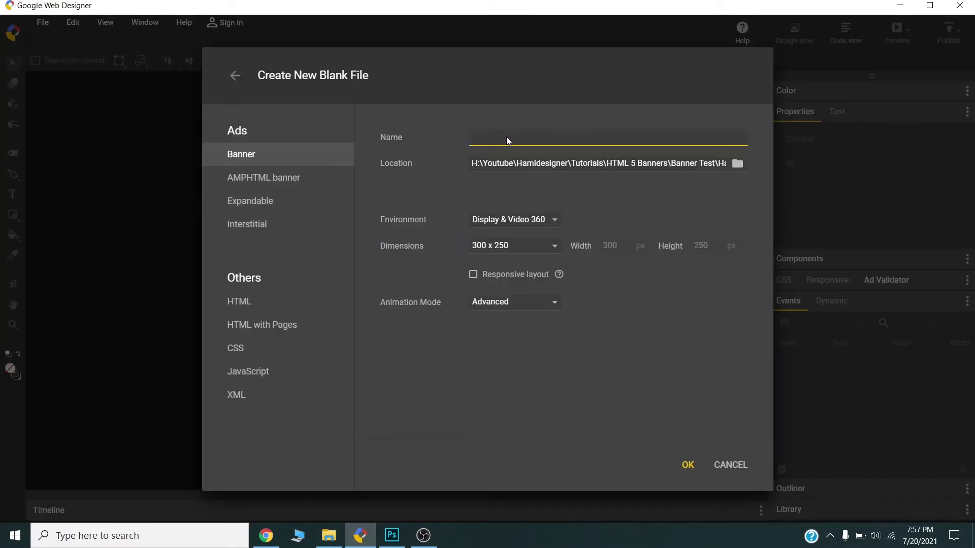
{"action": "type", "text": "1_halfpage_ad"}
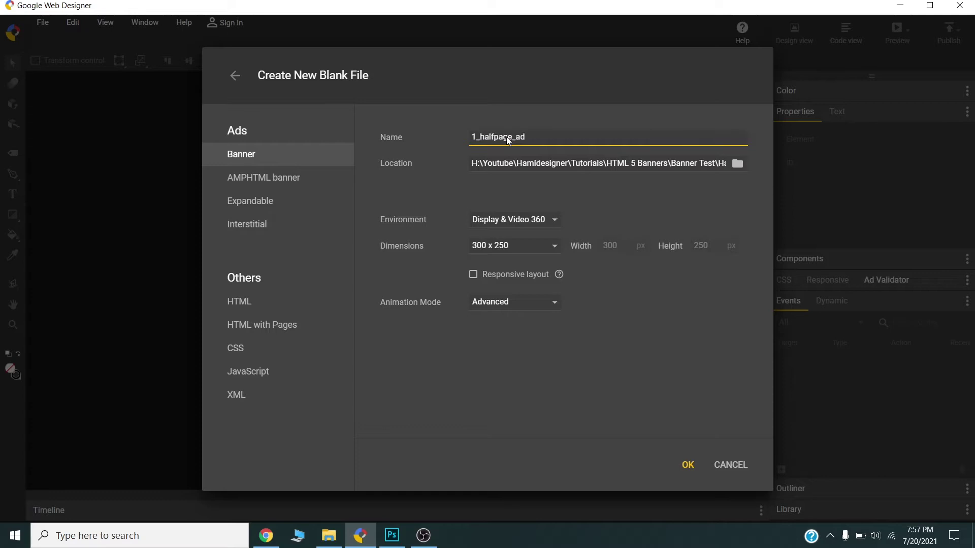
{"action": "key", "text": "Tab"}
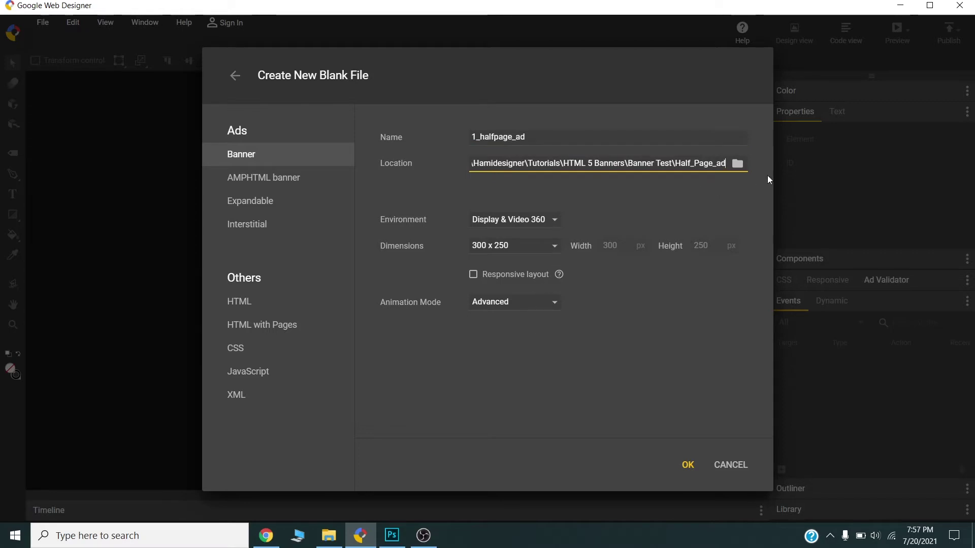
Copy the HTML 5 Banner ads folder path from File Explorer and set it as the new banner file's save location
{"action": "left_click", "coordinate": [329, 536]}
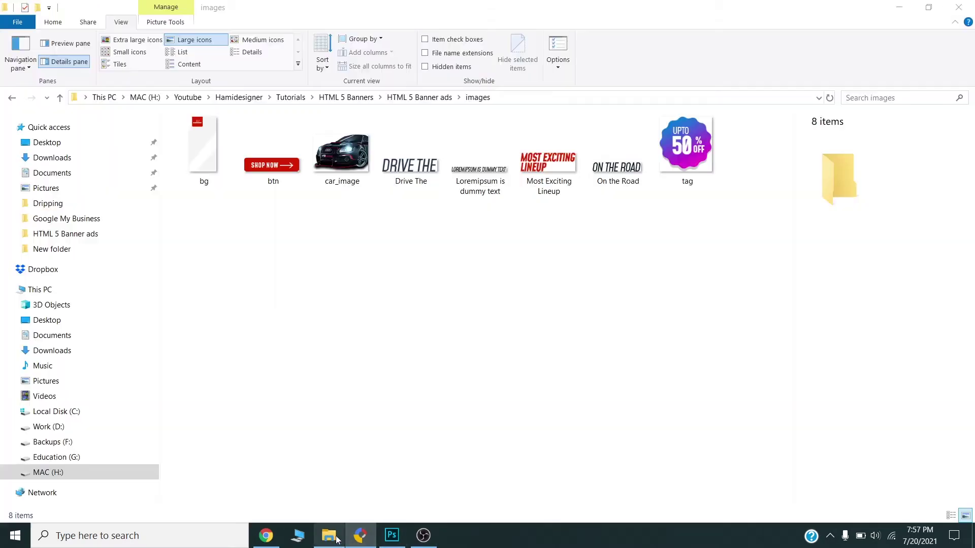
{"action": "left_click", "coordinate": [439, 99]}
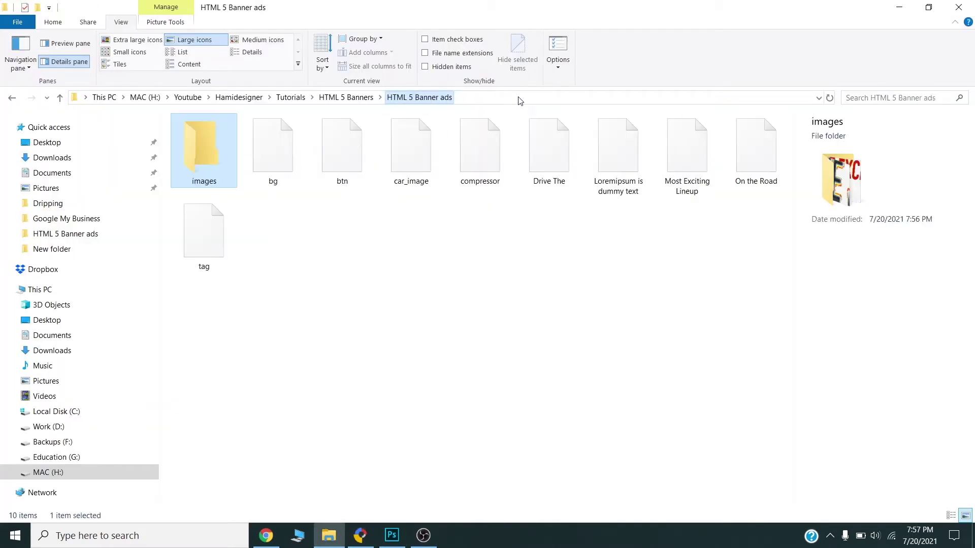
{"action": "left_click", "coordinate": [519, 98]}
{"action": "key", "text": "ctrl+c"}
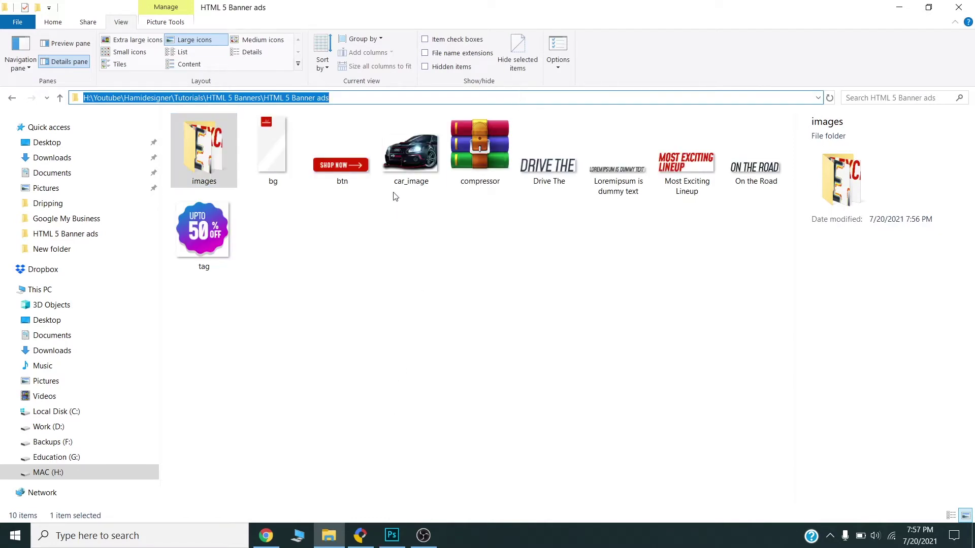
{"action": "left_click", "coordinate": [360, 536]}
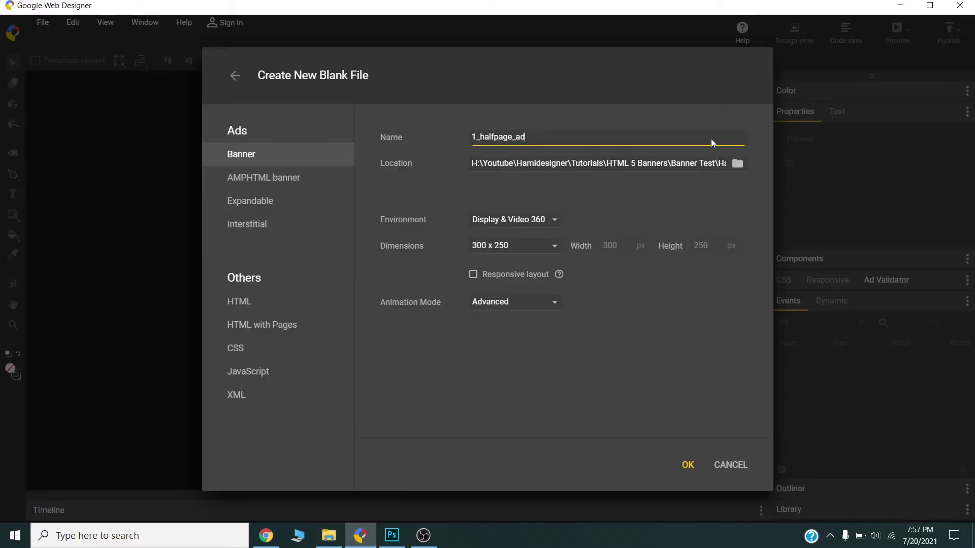
{"action": "left_click", "coordinate": [739, 162]}
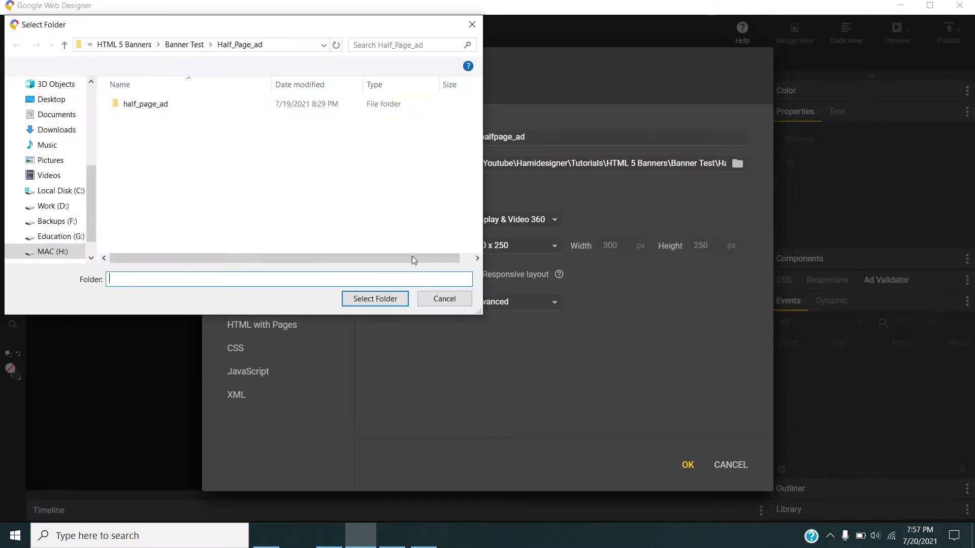
{"action": "key", "text": "ctrl+v"}
{"action": "left_click", "coordinate": [368, 306]}
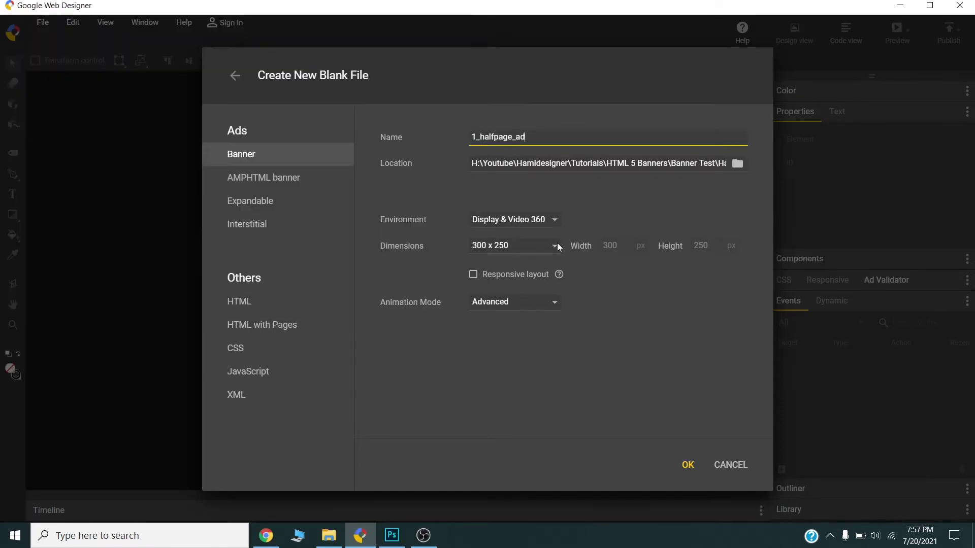
Set the environment to Google Ads and the dimensions to 300 x 600, and create the banner file
{"action": "left_click", "coordinate": [556, 223]}
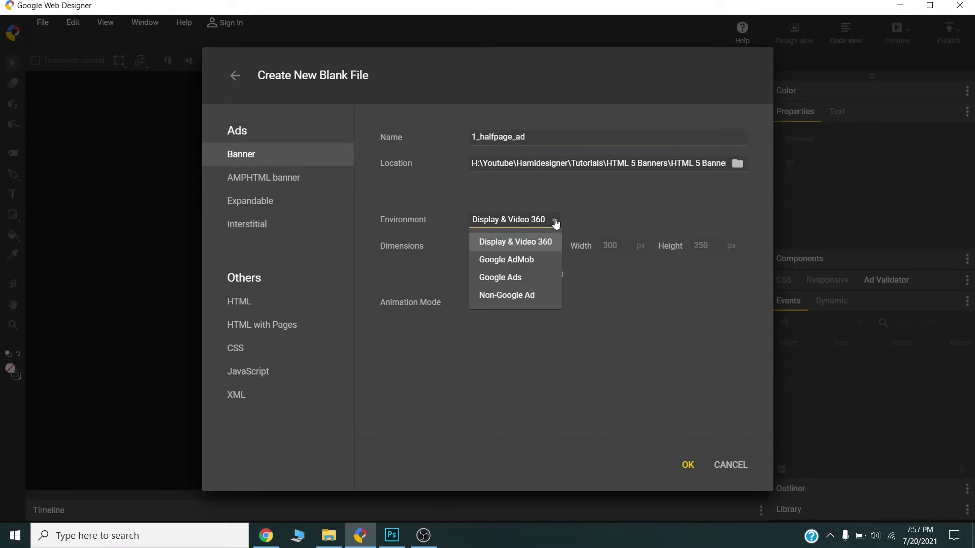
{"action": "left_click", "coordinate": [512, 278]}
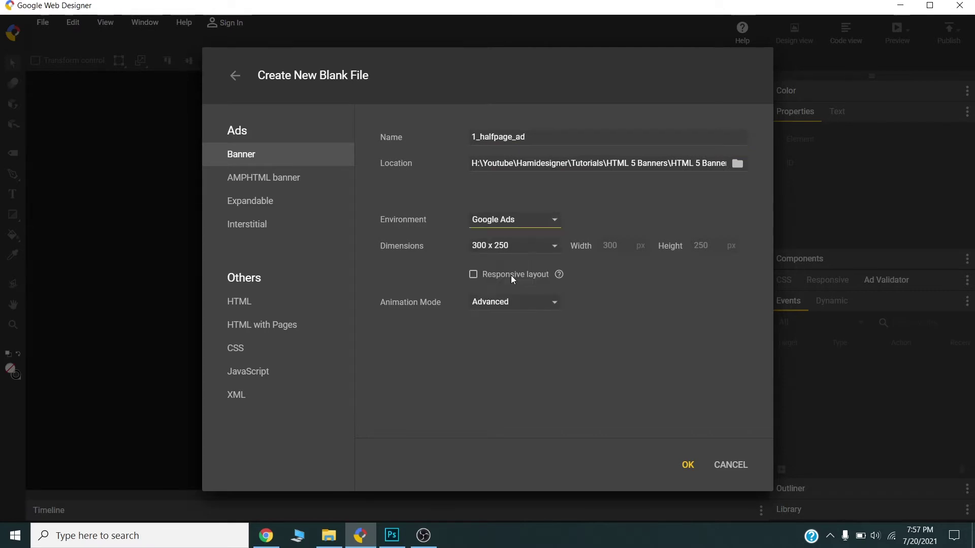
{"action": "left_click", "coordinate": [554, 248]}
{"action": "left_click", "coordinate": [532, 320]}
{"action": "left_click", "coordinate": [688, 465]}
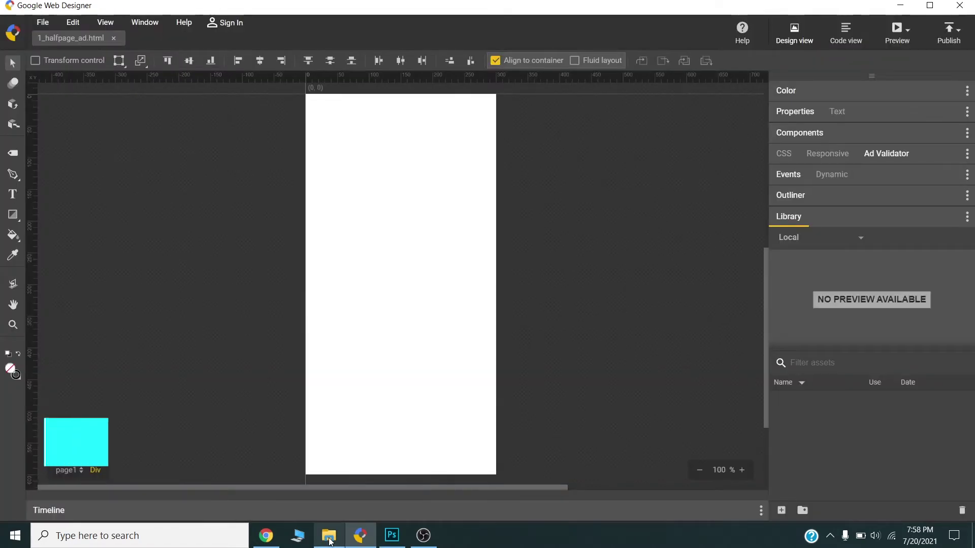
Switch to File Explorer and import all the compressed images from the images folder into the Google Web Designer library
{"action": "mouse_move", "coordinate": [329, 536]}
{"action": "left_click", "coordinate": [333, 498]}
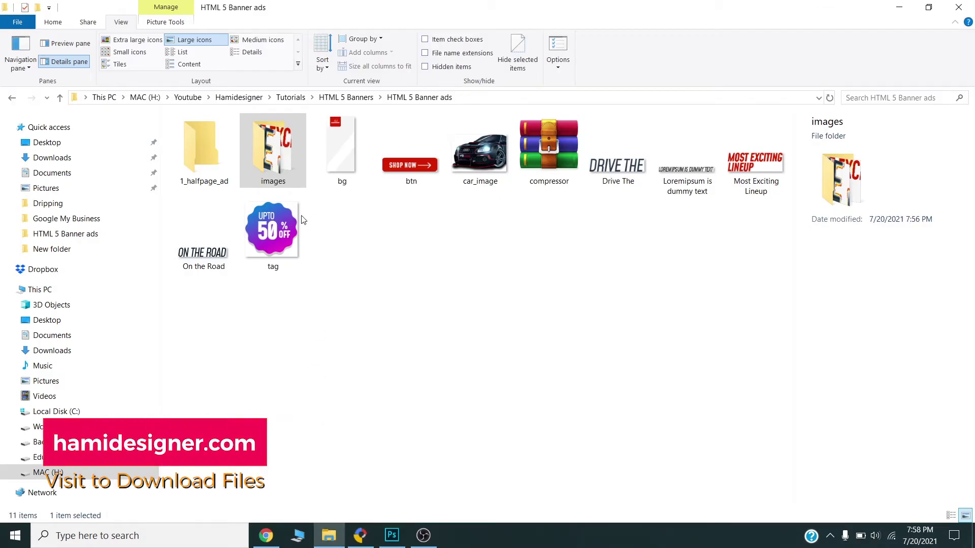
{"action": "double_click", "coordinate": [269, 156]}
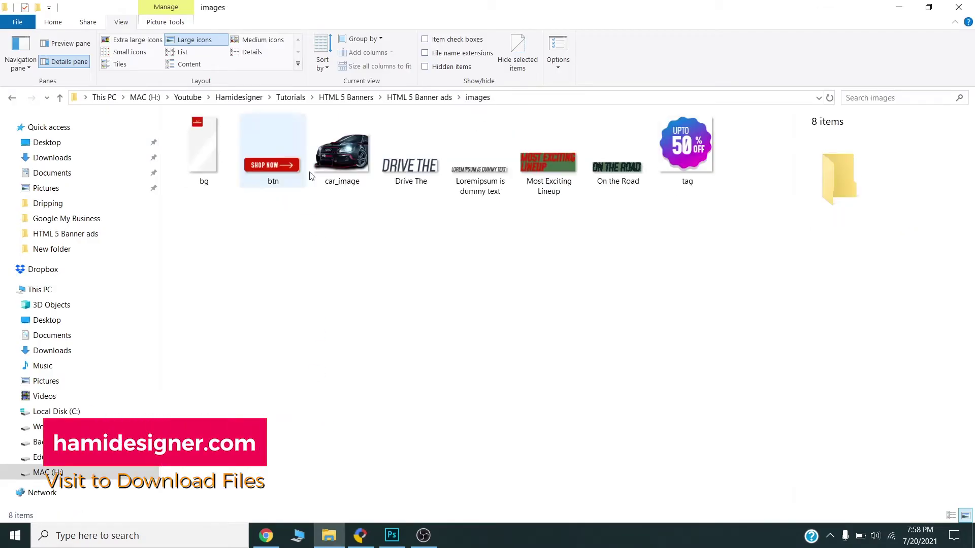
{"action": "left_click_drag", "start_coordinate": [715, 219], "coordinate": [862, 421]}
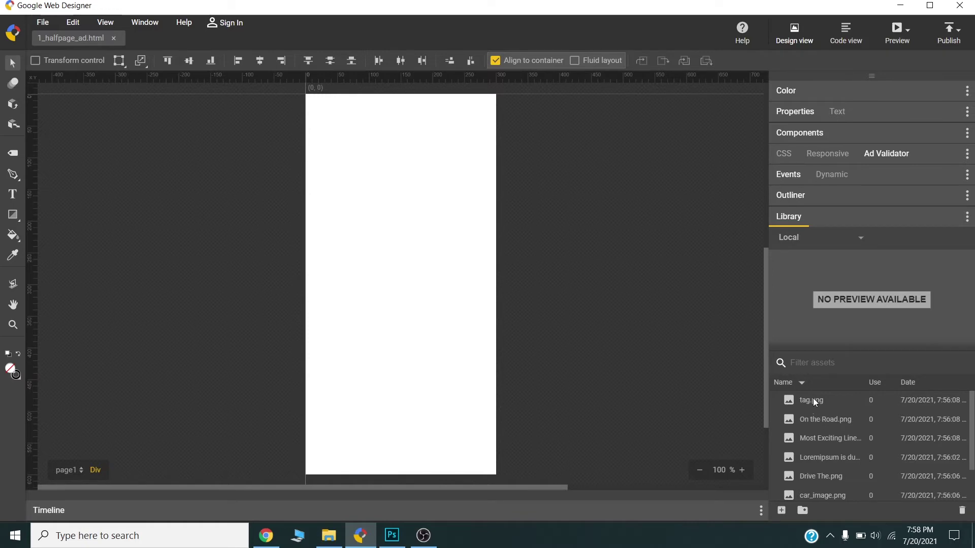
Place all the library images on the banner page together and align them with the banner's left edge near its top
{"action": "left_click", "coordinate": [812, 399]}
{"action": "scroll", "coordinate": [817, 431], "scroll_direction": "down", "scroll_amount": 2}
{"action": "left_click_drag", "start_coordinate": [807, 490], "coordinate": [380, 283]}
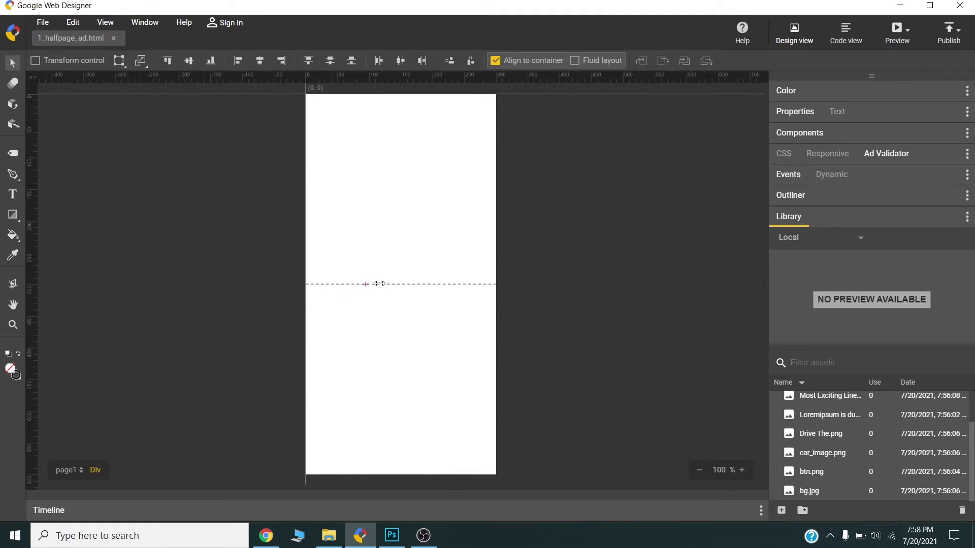
{"action": "left_click_drag", "start_coordinate": [379, 283], "coordinate": [379, 283]}
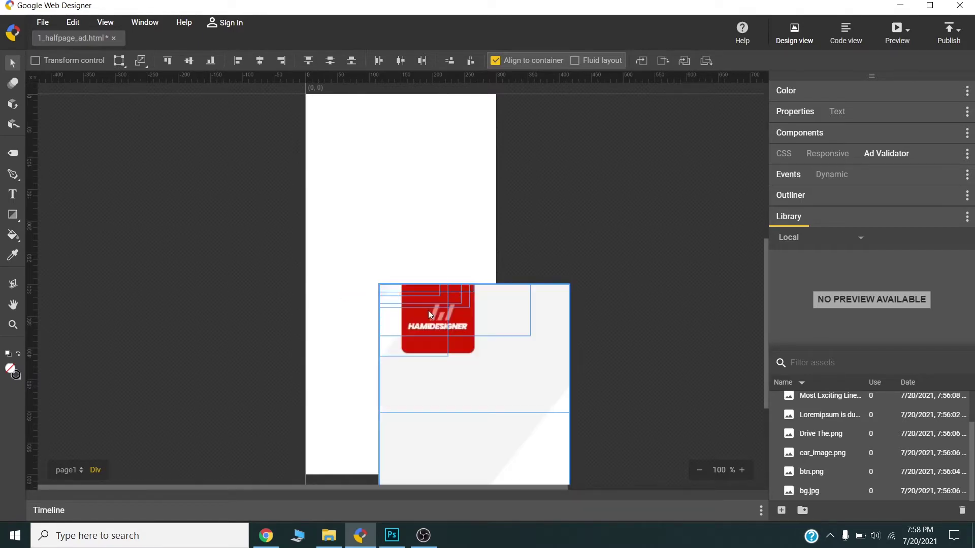
{"action": "left_click_drag", "start_coordinate": [402, 276], "coordinate": [359, 145]}
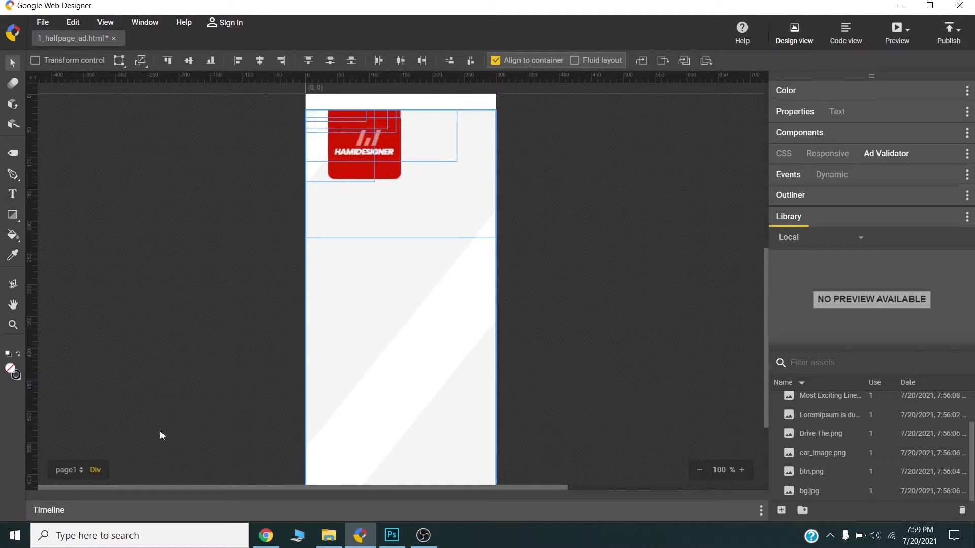
Expand the timeline and compare the banner's layout with the original design in Photoshop
{"action": "left_click", "coordinate": [44, 511]}
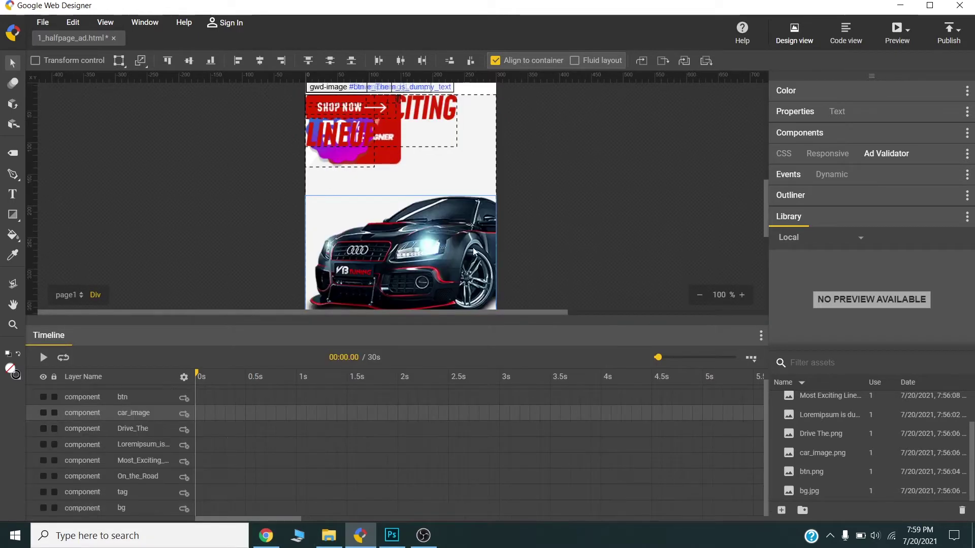
{"action": "scroll", "coordinate": [444, 201], "scroll_direction": "down", "scroll_amount": 3}
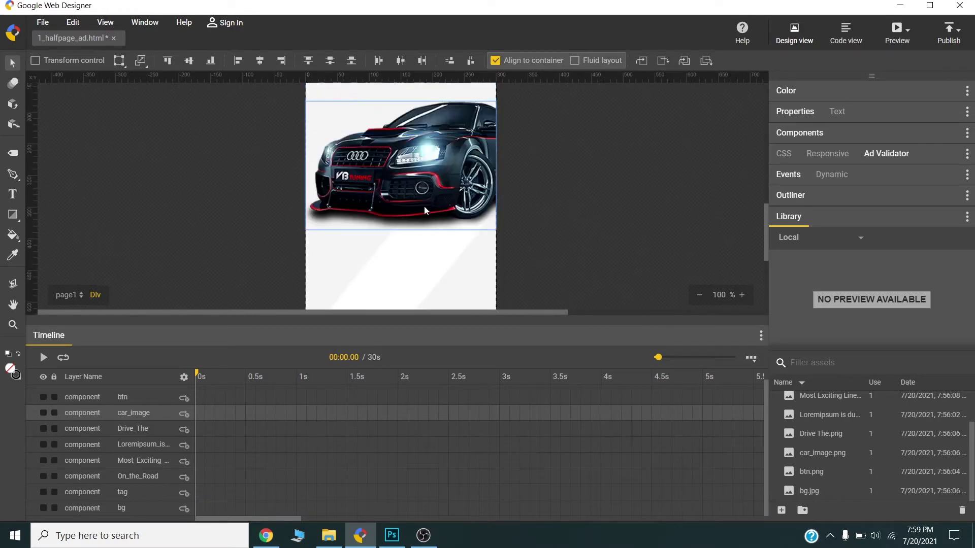
{"action": "scroll", "coordinate": [425, 209], "scroll_direction": "up", "scroll_amount": 3}
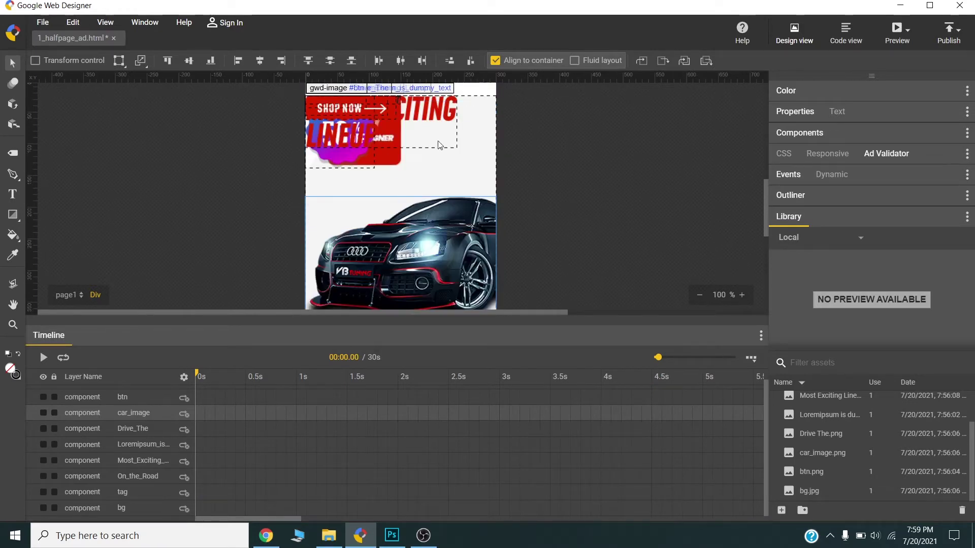
{"action": "scroll", "coordinate": [447, 191], "scroll_direction": "down", "scroll_amount": 5}
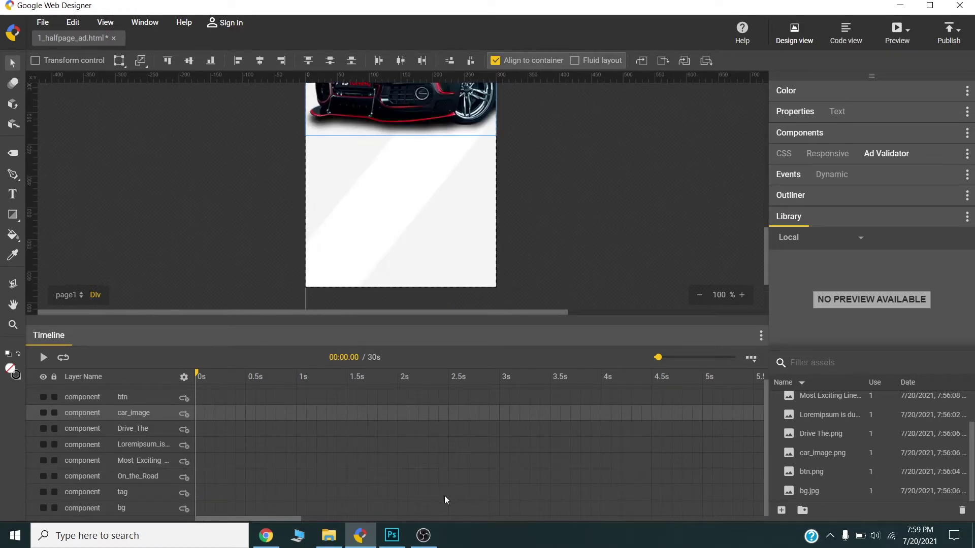
{"action": "left_click", "coordinate": [401, 537]}
{"action": "left_click", "coordinate": [360, 536]}
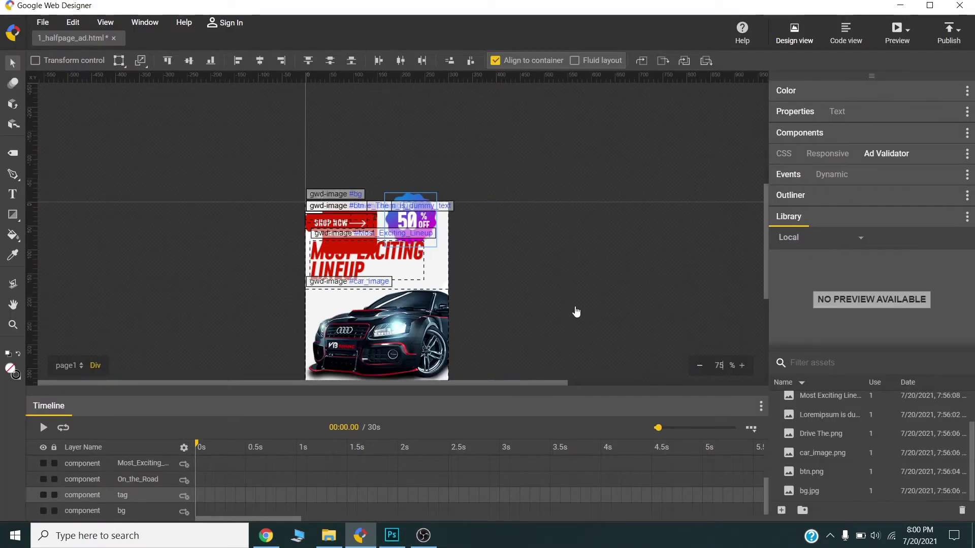
Move the car image lower in the banner and place the Shop Now button below it, slightly inset from the banner's left edge
{"action": "scroll", "coordinate": [425, 235], "scroll_direction": "down", "scroll_amount": 1}
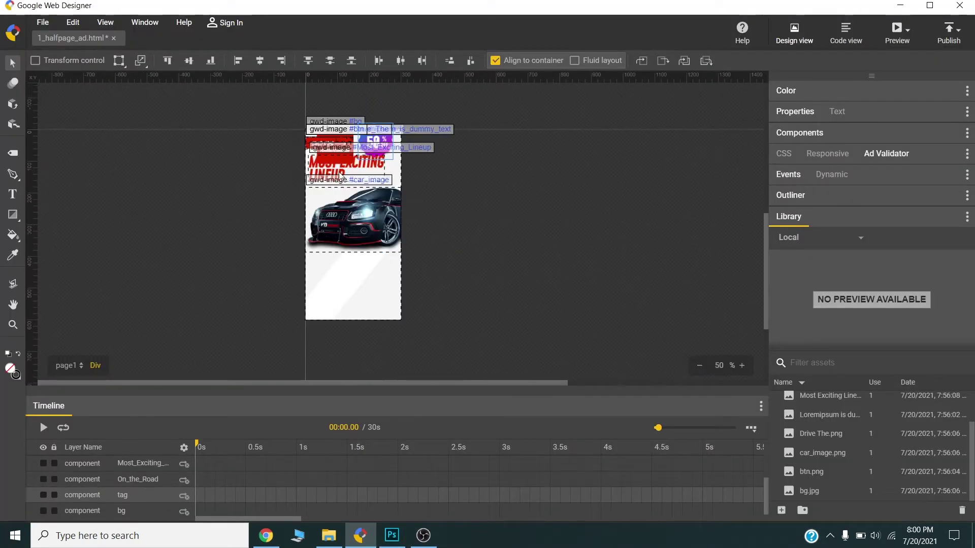
{"action": "left_click_drag", "start_coordinate": [334, 147], "coordinate": [335, 297]}
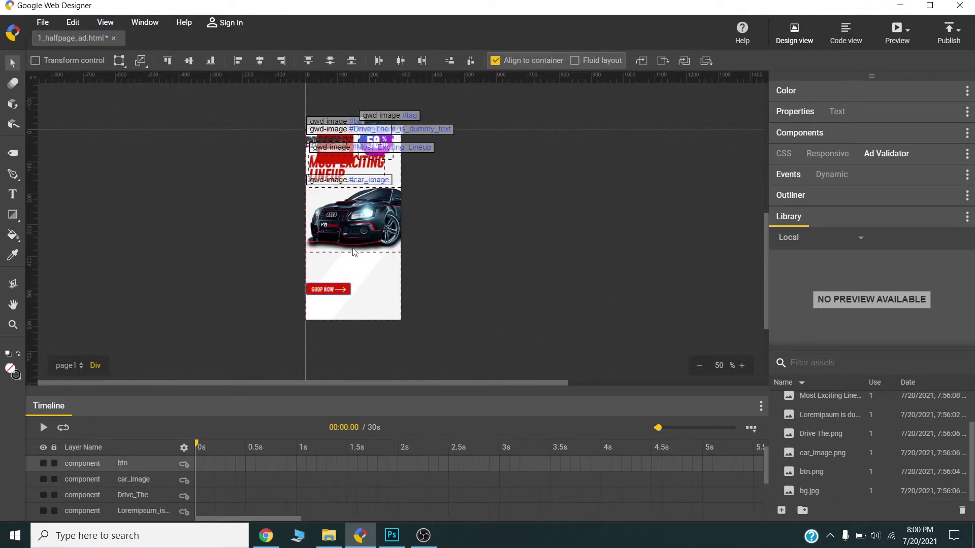
{"action": "left_click_drag", "start_coordinate": [362, 218], "coordinate": [362, 224]}
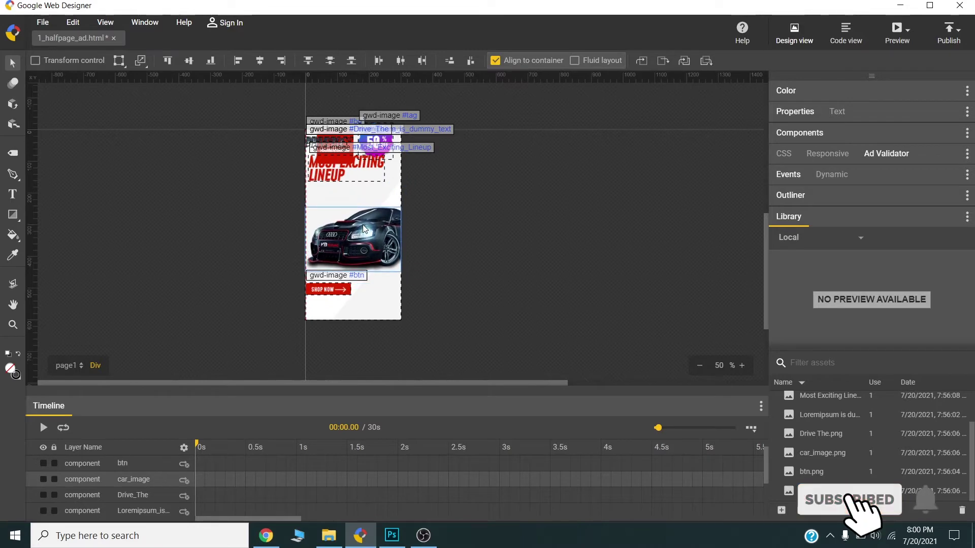
{"action": "left_click_drag", "start_coordinate": [333, 292], "coordinate": [340, 293]}
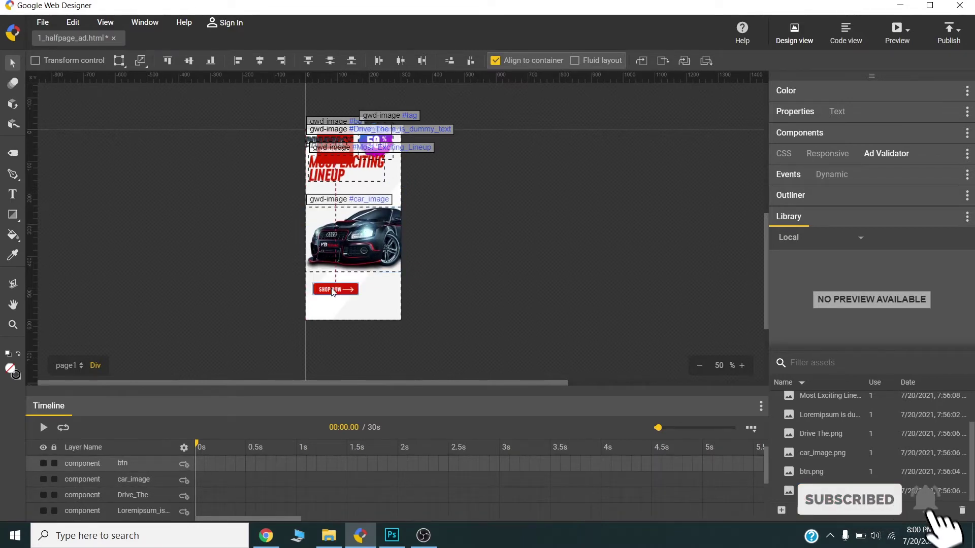
Position the Most Exciting Lineup headline just above the car, and the 50% off tag in the banner's upper right beside the logo
{"action": "left_click_drag", "start_coordinate": [335, 165], "coordinate": [333, 191]}
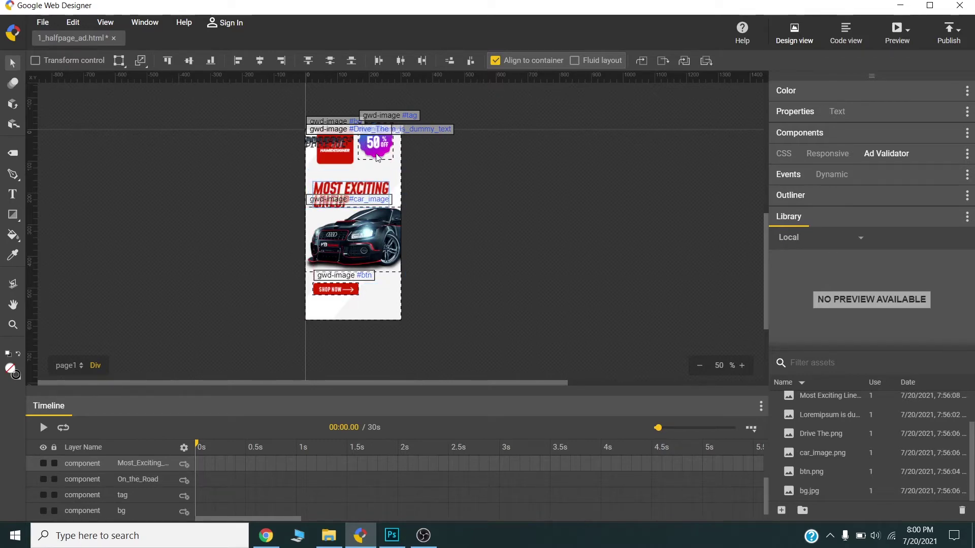
{"action": "left_click_drag", "start_coordinate": [377, 158], "coordinate": [381, 170]}
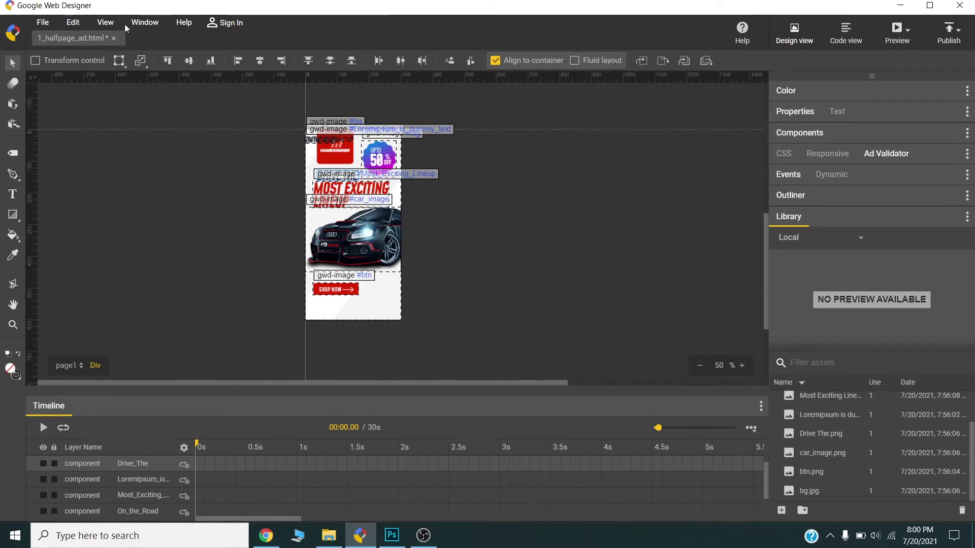
Turn off the element outlines and labels on the stage
{"action": "left_click", "coordinate": [101, 26]}
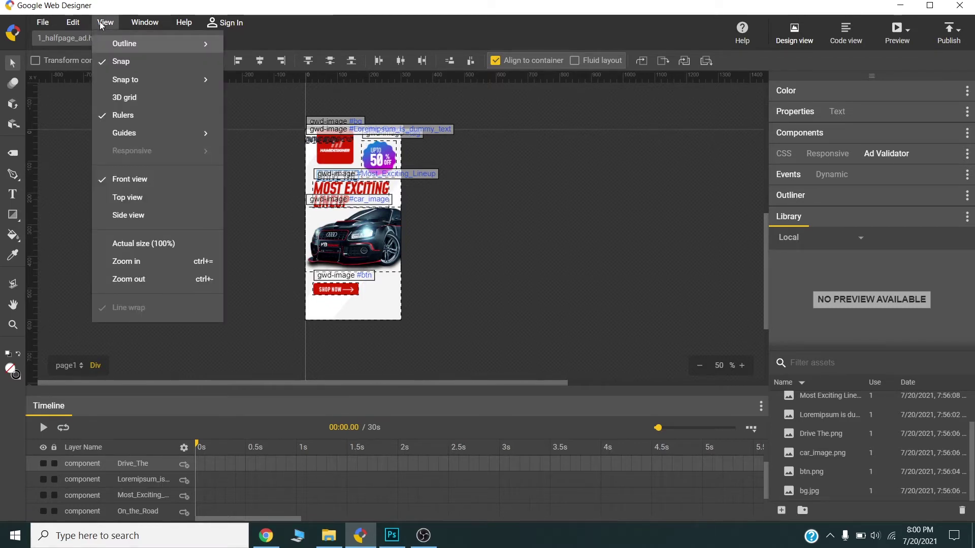
{"action": "mouse_move", "coordinate": [127, 49]}
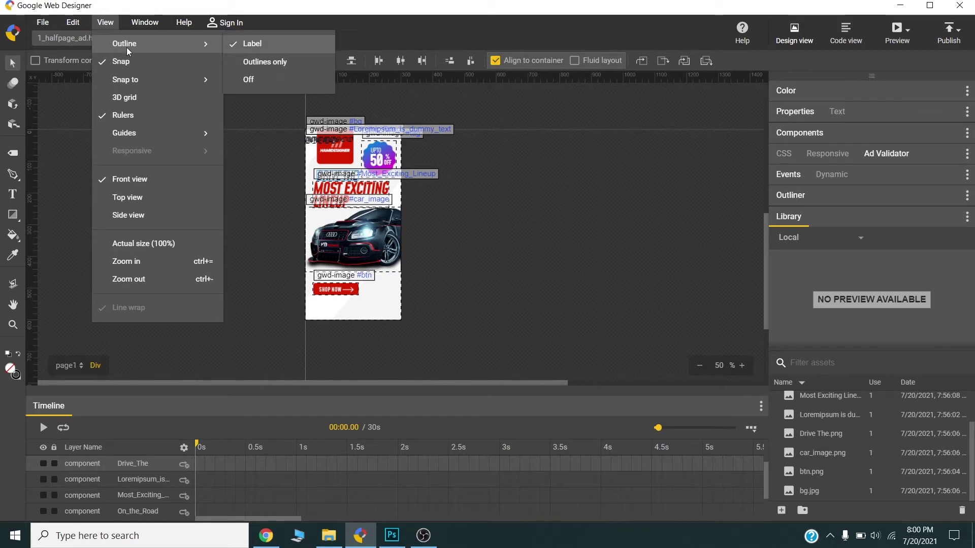
{"action": "left_click", "coordinate": [239, 76]}
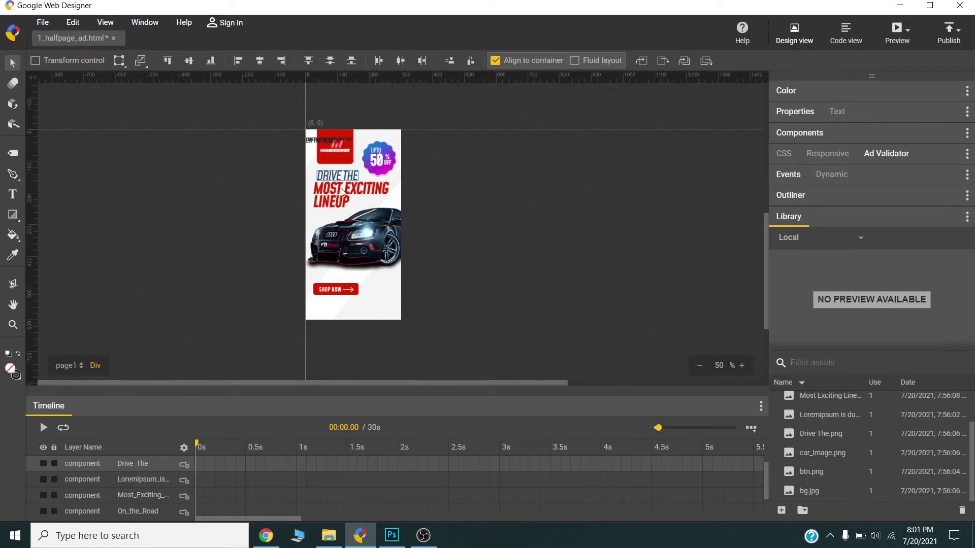
Shift the Most Exciting Lineup headline slightly down and place the Loremipsum dummy text between the car and the Shop Now button
{"action": "left_click", "coordinate": [333, 202]}
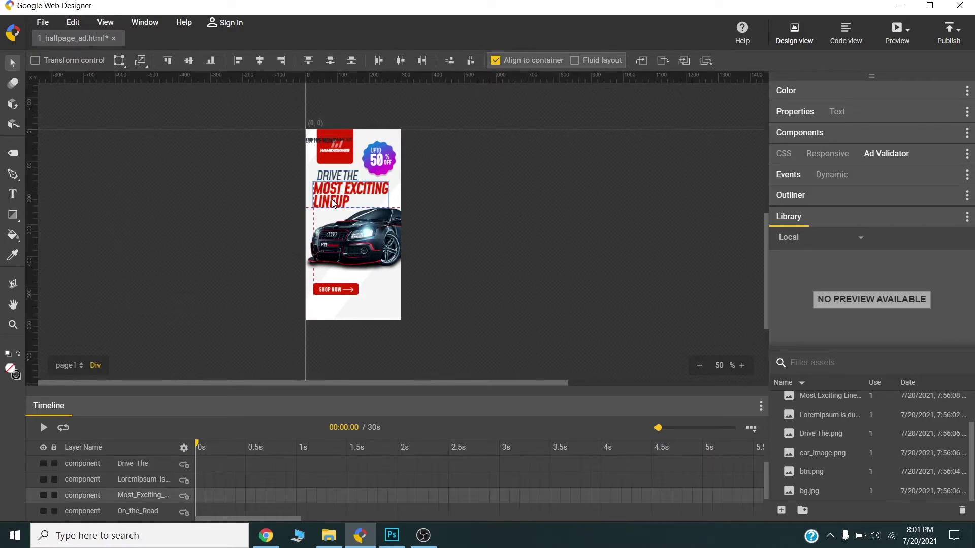
{"action": "left_click_drag", "start_coordinate": [333, 202], "coordinate": [333, 205]}
{"action": "left_click_drag", "start_coordinate": [313, 150], "coordinate": [323, 280]}
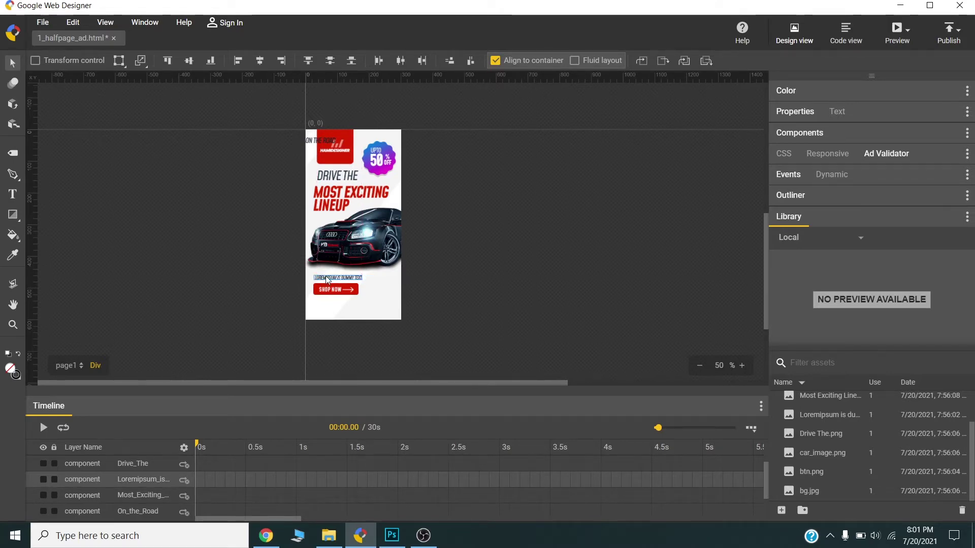
Shift the car, Most Exciting Lineup headline, dummy text and Shop Now button slightly lower, and left-align the dummy text with the button
{"action": "left_click", "coordinate": [337, 243]}
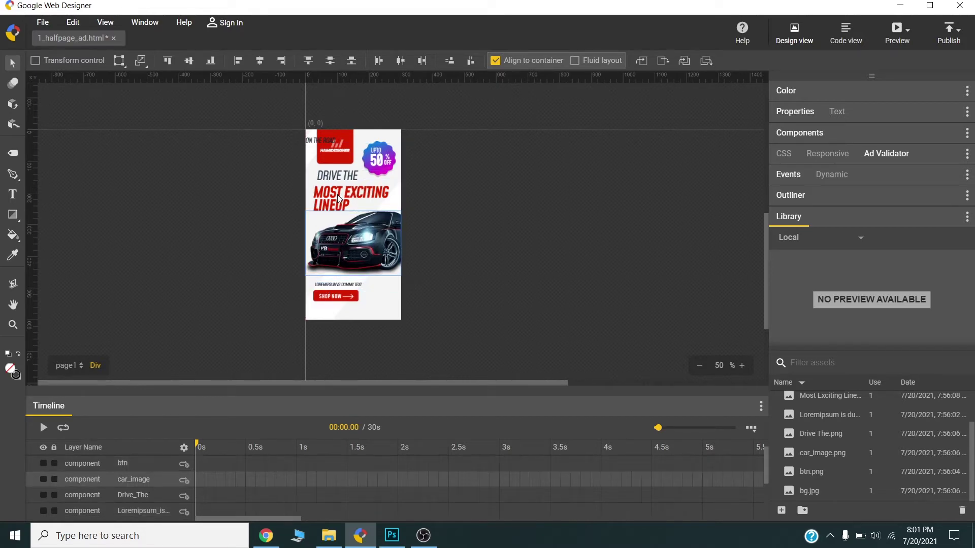
{"action": "left_click_drag", "start_coordinate": [337, 198], "coordinate": [338, 204]}
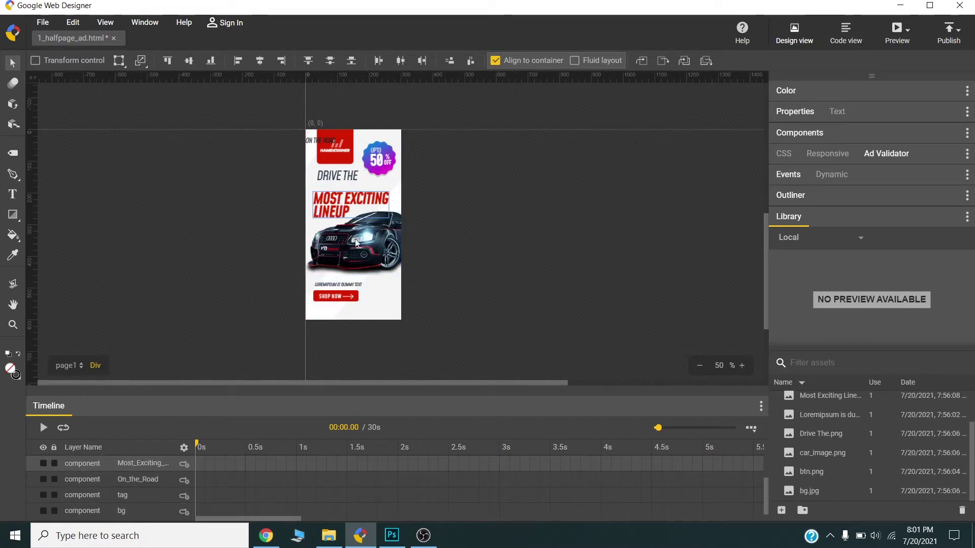
{"action": "left_click", "coordinate": [336, 284]}
{"action": "left_click", "coordinate": [335, 303], "text": "shift"}
{"action": "left_click_drag", "start_coordinate": [334, 303], "coordinate": [335, 308]}
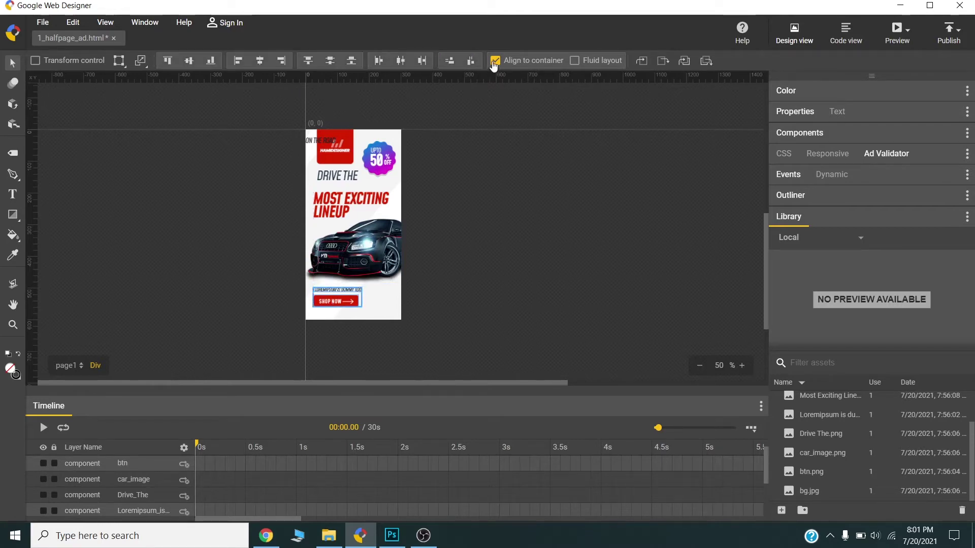
{"action": "left_click", "coordinate": [236, 61]}
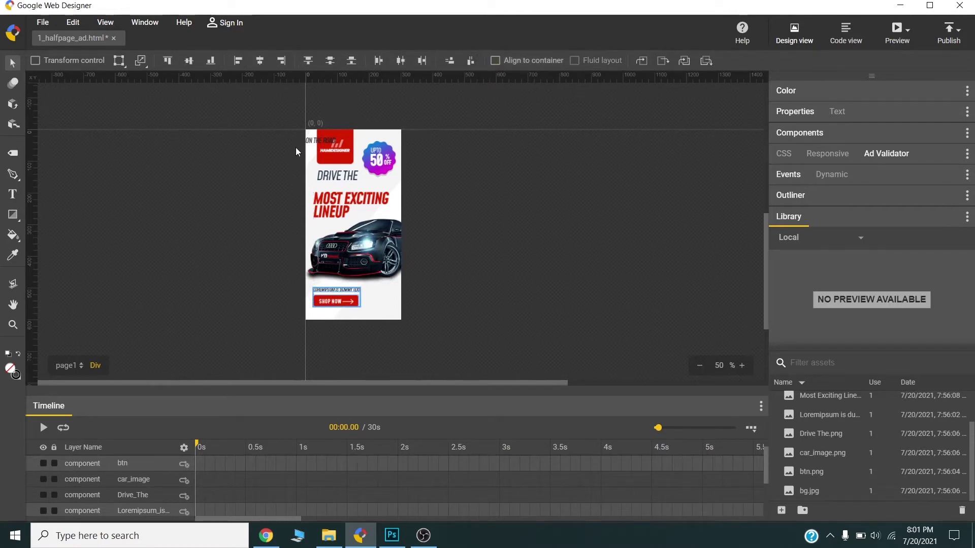
Tighten the Drive The and Most Exciting Lineup lines, place On the Road directly beneath them, and left-align all three texts
{"action": "left_click", "coordinate": [343, 201]}
{"action": "left_click", "coordinate": [338, 177]}
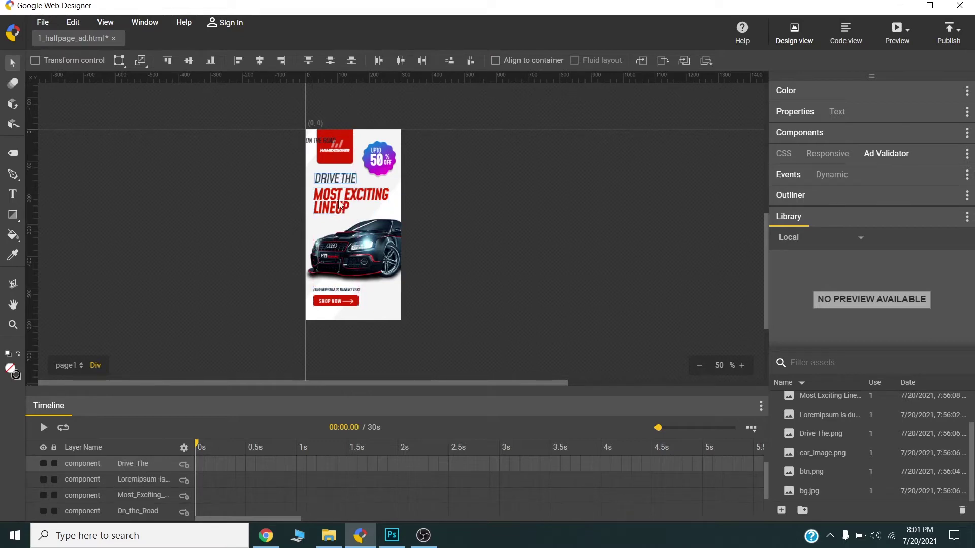
{"action": "left_click", "coordinate": [318, 138]}
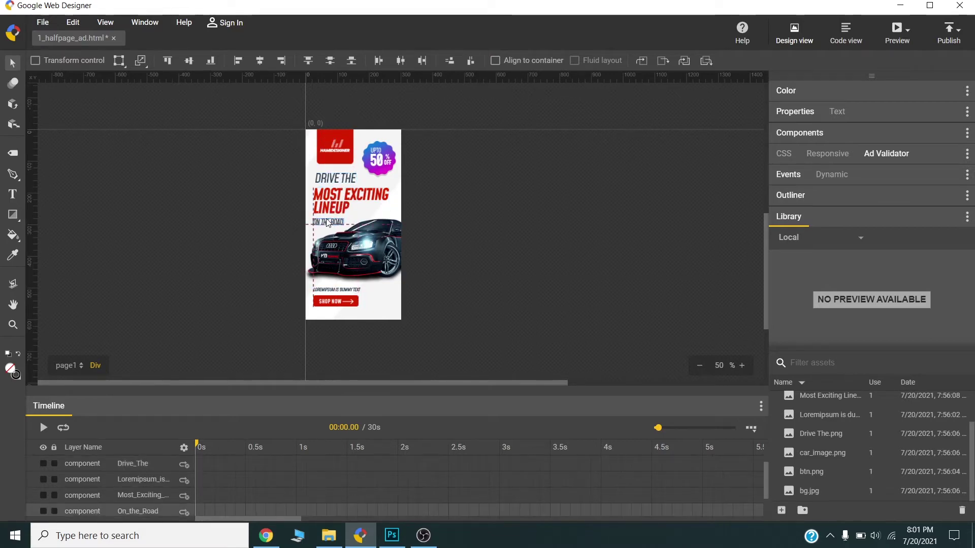
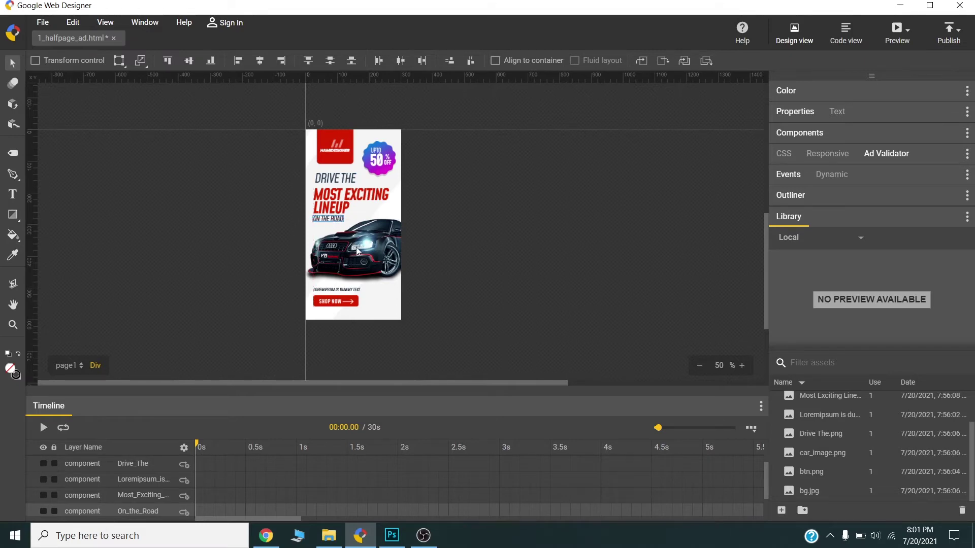
{"action": "left_click", "coordinate": [337, 180]}
{"action": "left_click", "coordinate": [342, 199], "text": "shift"}
{"action": "left_click", "coordinate": [336, 221], "text": "shift"}
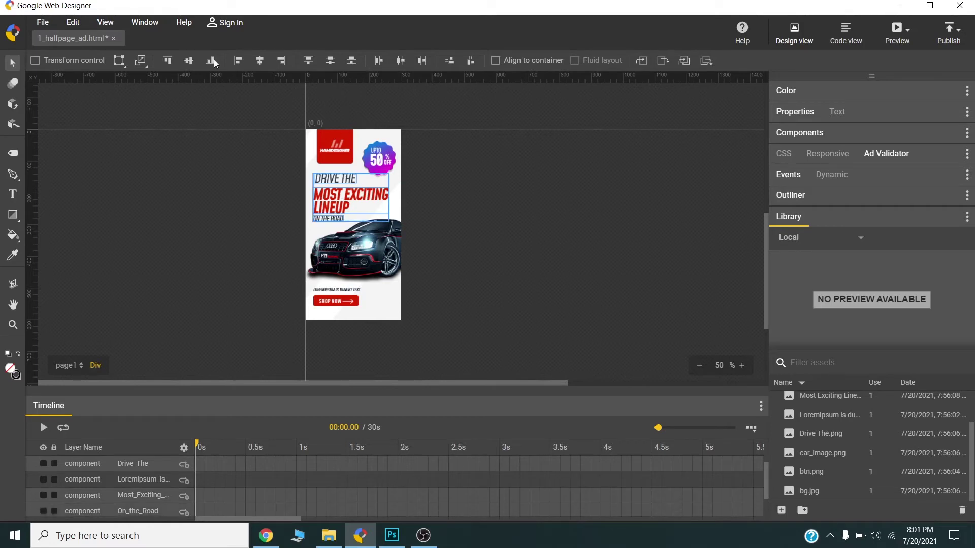
{"action": "left_click", "coordinate": [241, 60]}
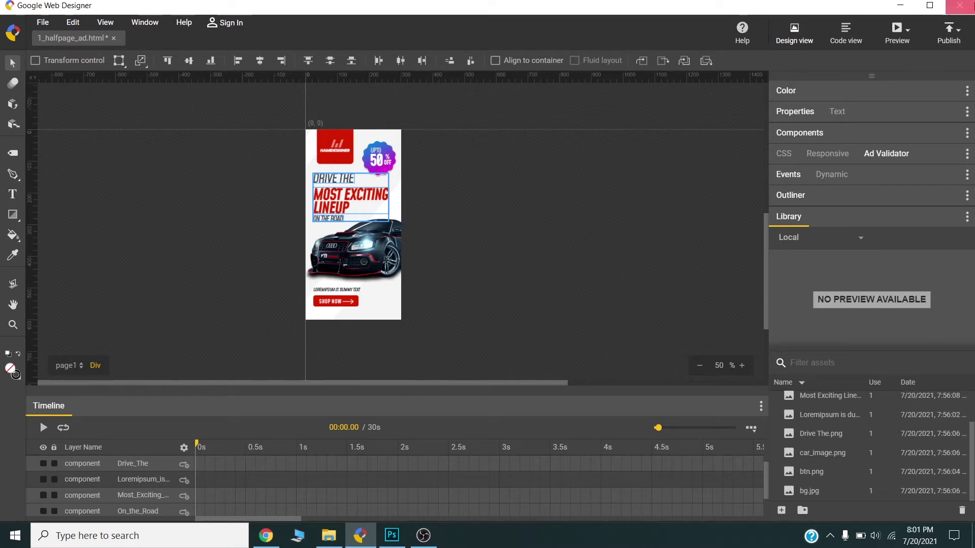
Preview the banner in the browser, close the preview, and return to Google Web Designer
{"action": "left_click", "coordinate": [896, 35]}
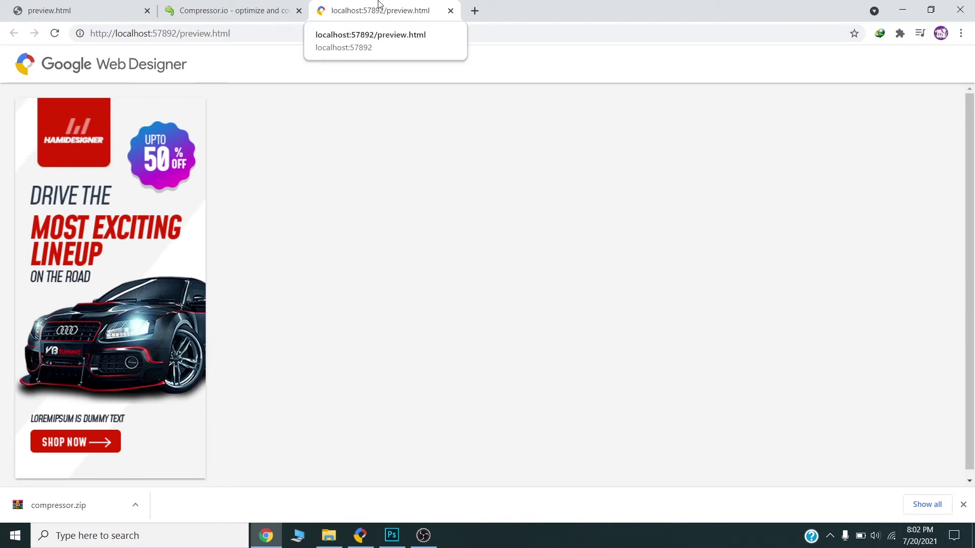
{"action": "key", "text": "ctrl+w"}
{"action": "left_click", "coordinate": [360, 535]}
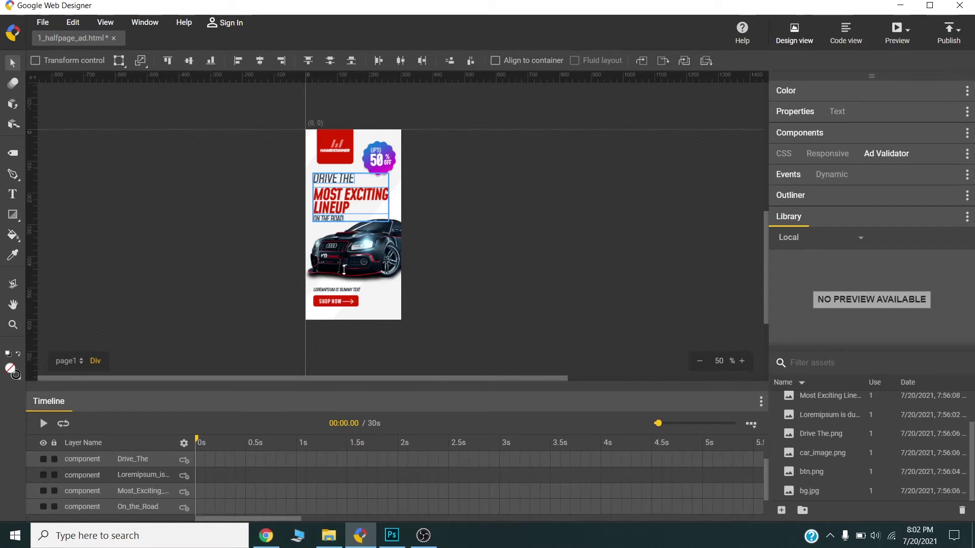
Enlarge the timeline and order the layers from bottom to top: bg, car_image, Drive_The, Most_Exciting, On_the_Road, tag, Loremipsum, btn
{"action": "left_click_drag", "start_coordinate": [344, 269], "coordinate": [344, 263]}
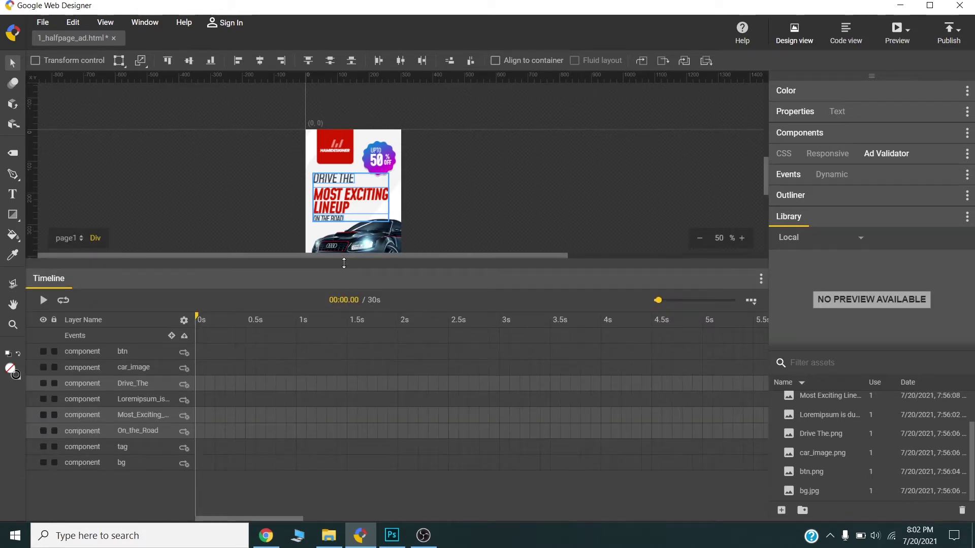
{"action": "key", "text": "ctrl+z"}
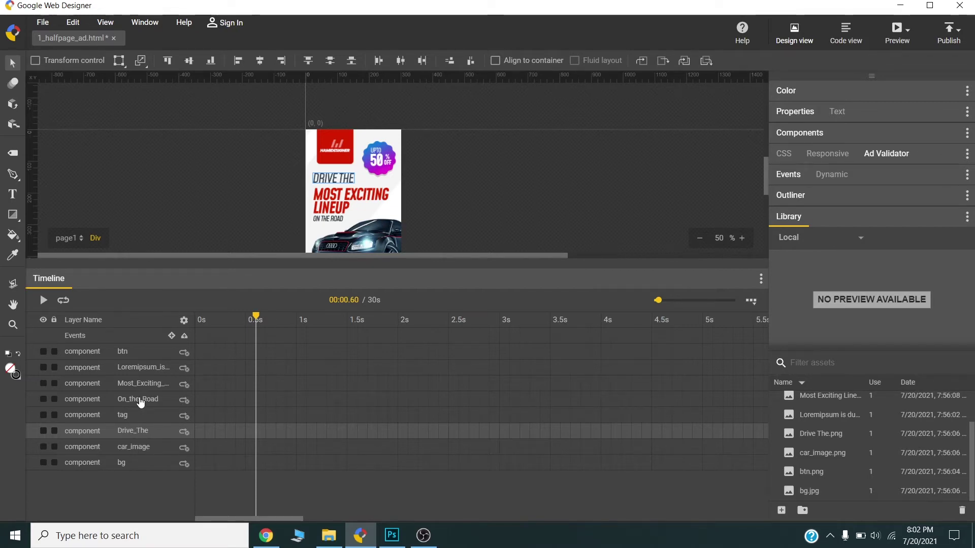
{"action": "left_click_drag", "start_coordinate": [141, 386], "coordinate": [140, 428]}
{"action": "left_click_drag", "start_coordinate": [136, 389], "coordinate": [135, 411]}
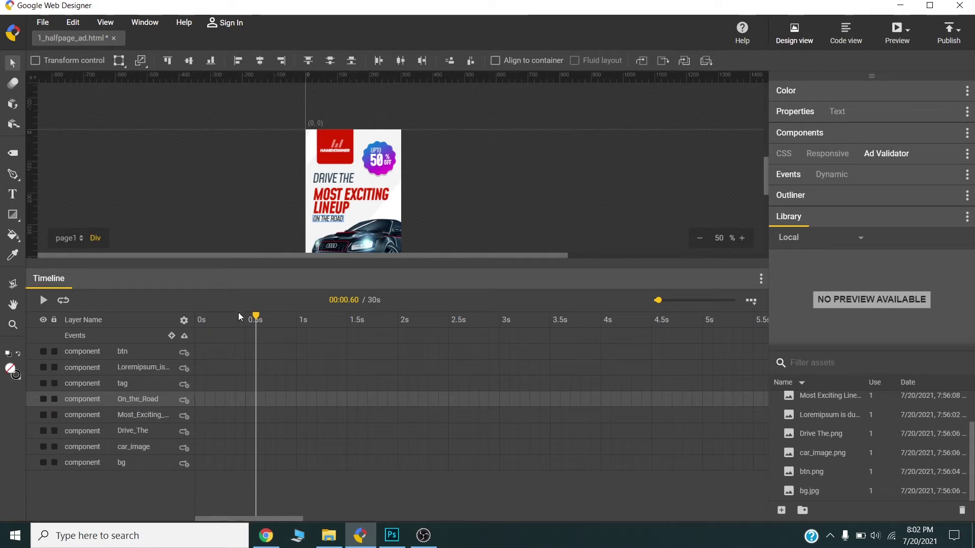
Insert a keyframe at 0.10 s on every layer from car_image up to btn, leaving out bg
{"action": "left_click_drag", "start_coordinate": [254, 319], "coordinate": [205, 324]}
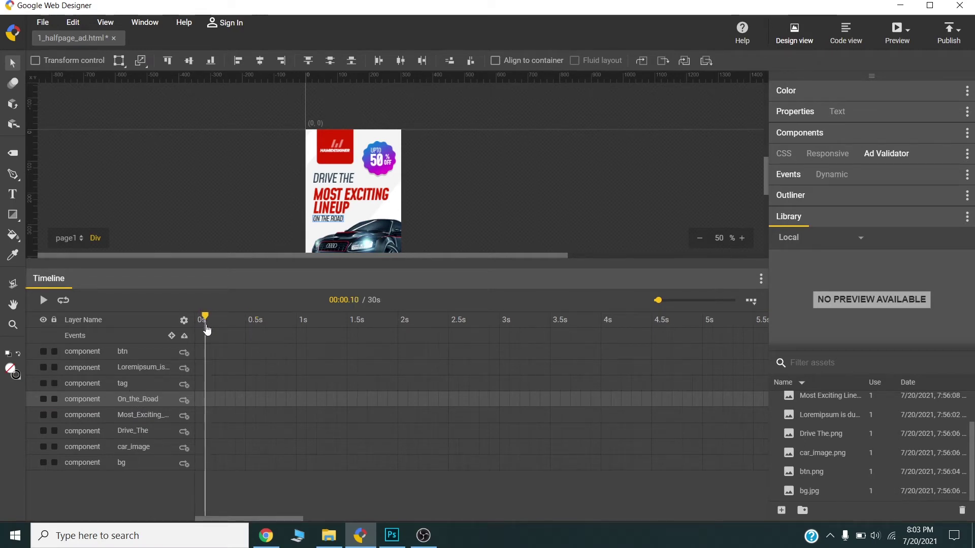
{"action": "left_click", "coordinate": [123, 468]}
{"action": "left_click", "coordinate": [124, 448]}
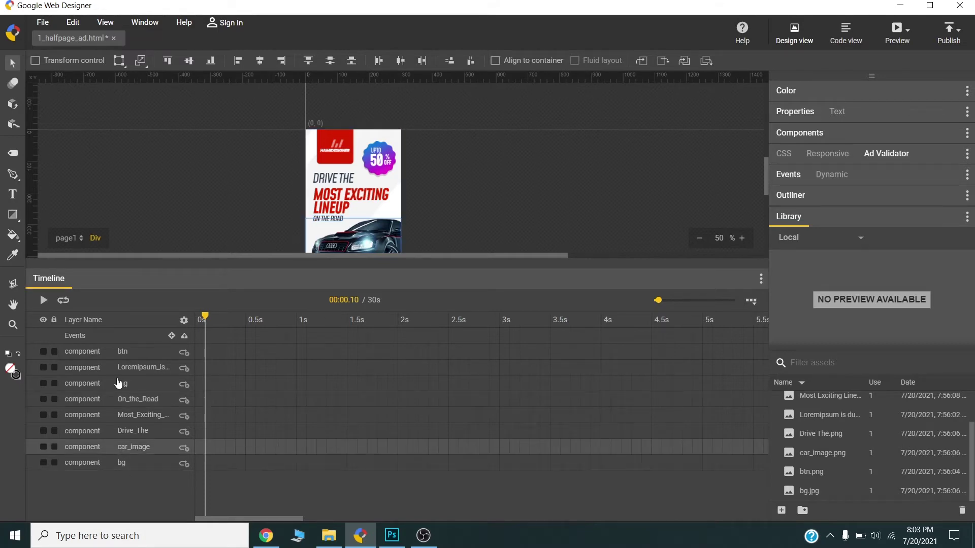
{"action": "left_click", "coordinate": [118, 358], "text": "shift"}
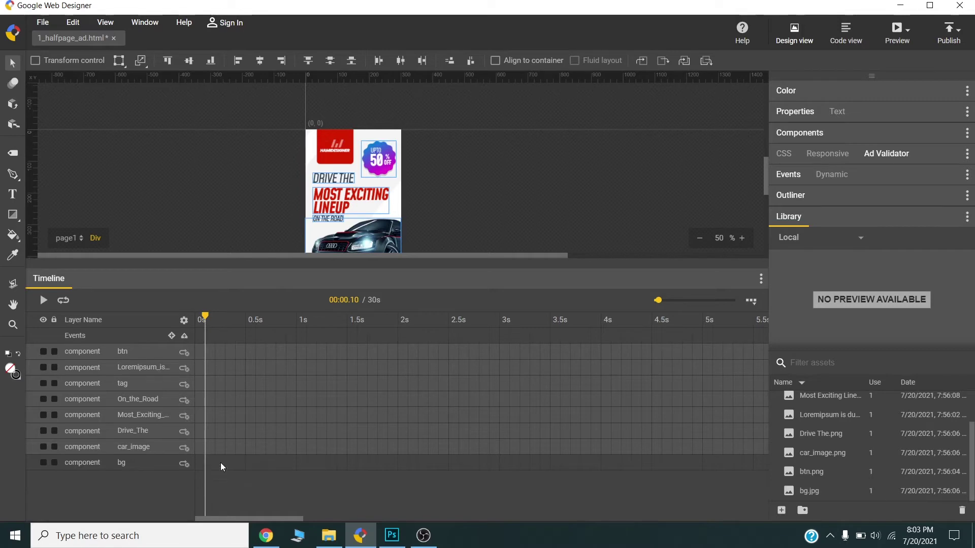
{"action": "key", "text": "F6"}
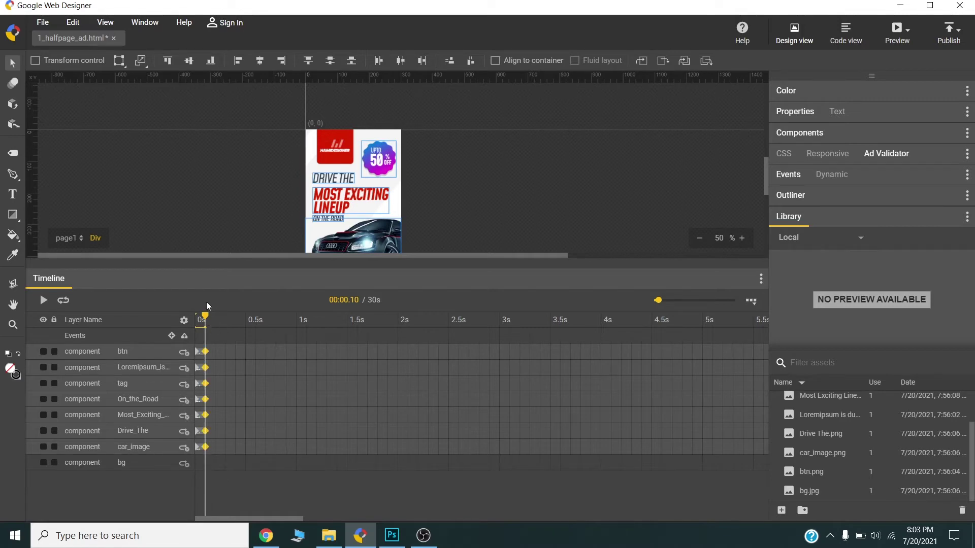
Insert a second keyframe at 1.10 s on the same layers and move these keyframes to 0.60 s
{"action": "left_click_drag", "start_coordinate": [204, 319], "coordinate": [306, 326]}
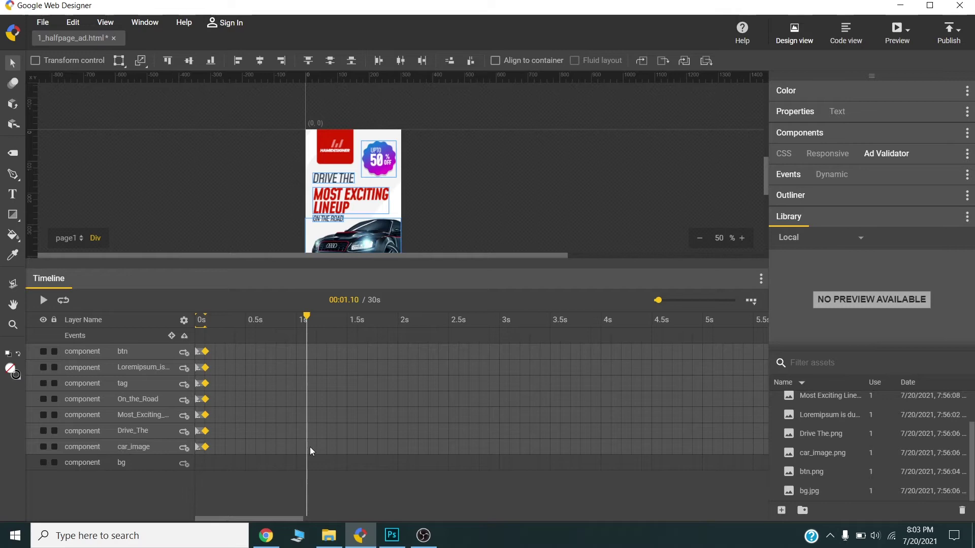
{"action": "left_click", "coordinate": [324, 462]}
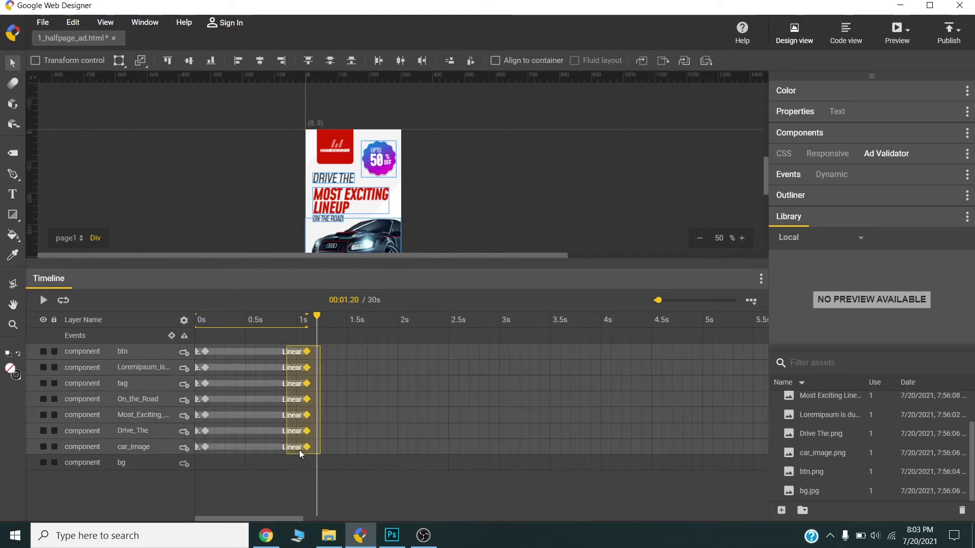
{"action": "left_click_drag", "start_coordinate": [304, 447], "coordinate": [258, 322]}
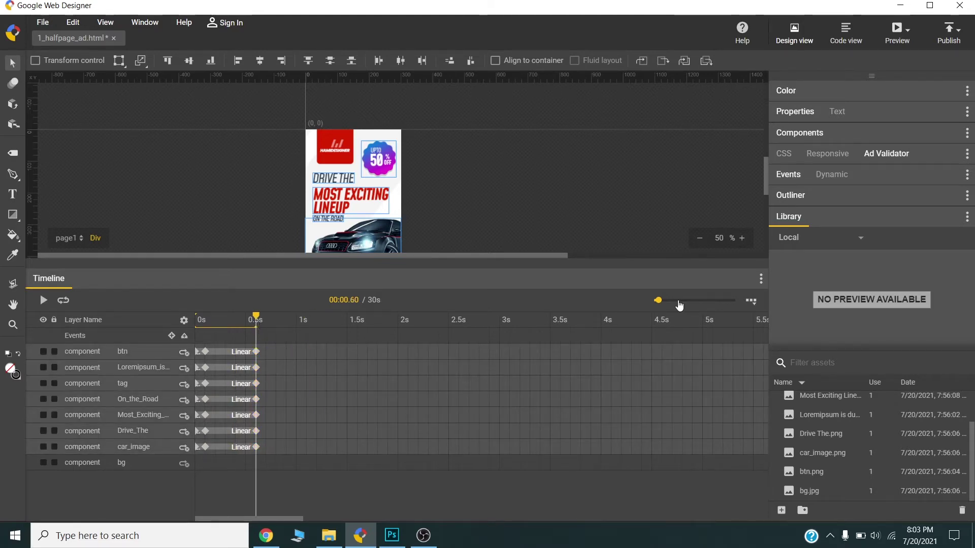
At the car_image keyframe at 0.10 s, move the car 300 px horizontally, just outside the banner's right edge
{"action": "left_click_drag", "start_coordinate": [660, 301], "coordinate": [680, 303]}
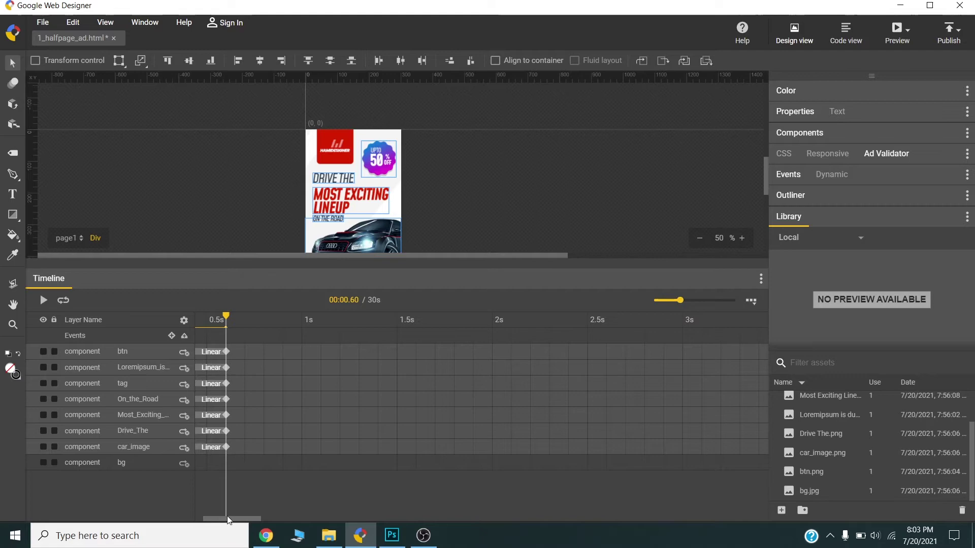
{"action": "left_click_drag", "start_coordinate": [228, 520], "coordinate": [201, 521]}
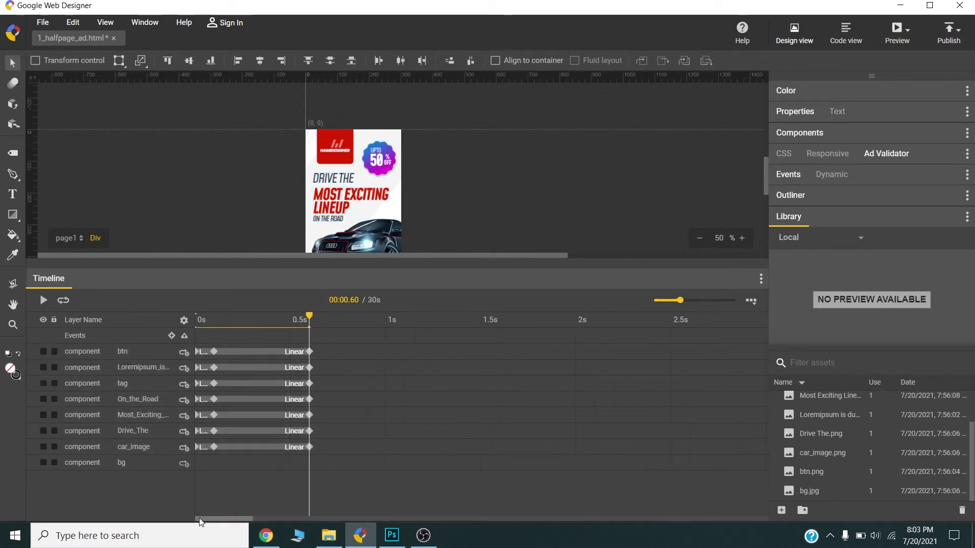
{"action": "left_click", "coordinate": [305, 322]}
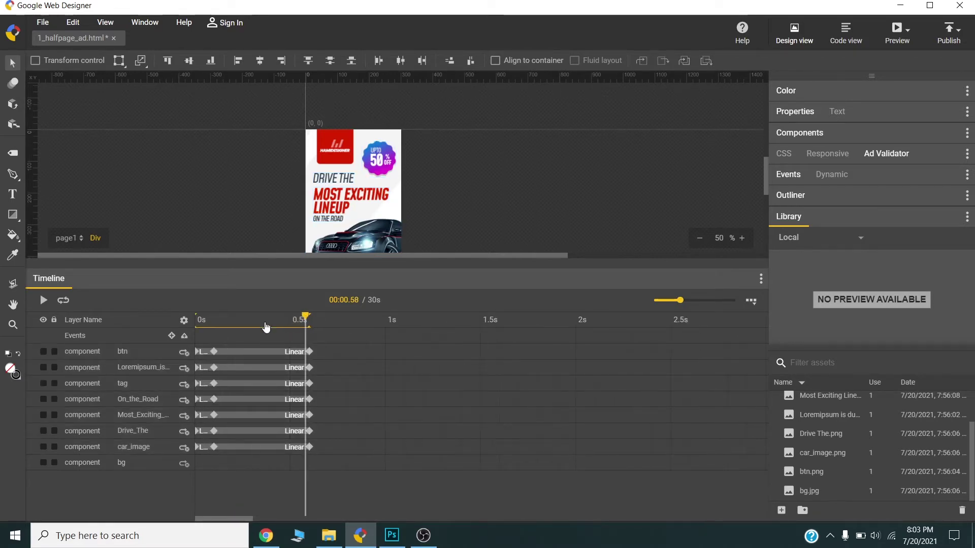
{"action": "left_click_drag", "start_coordinate": [266, 327], "coordinate": [214, 327]}
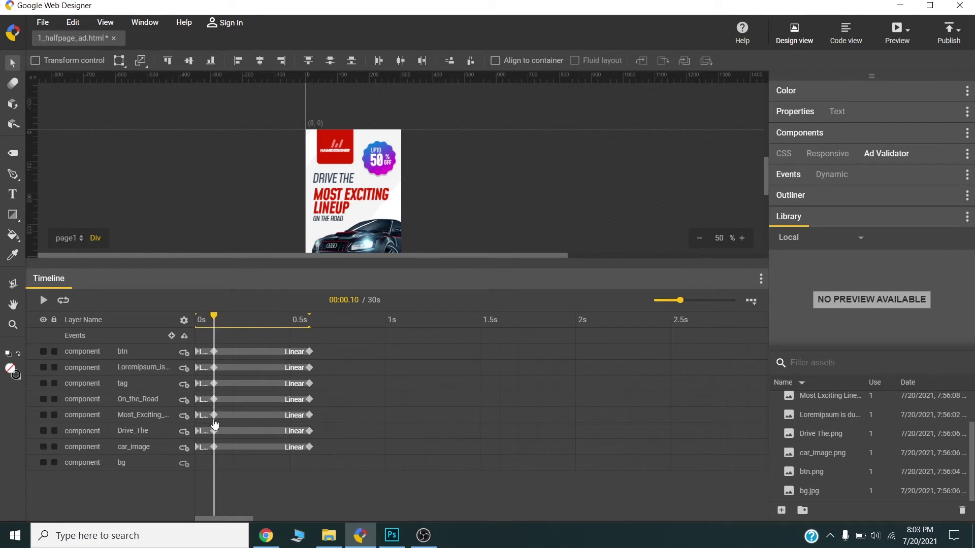
{"action": "left_click", "coordinate": [215, 448]}
{"action": "scroll", "coordinate": [405, 173], "scroll_direction": "down", "scroll_amount": 2}
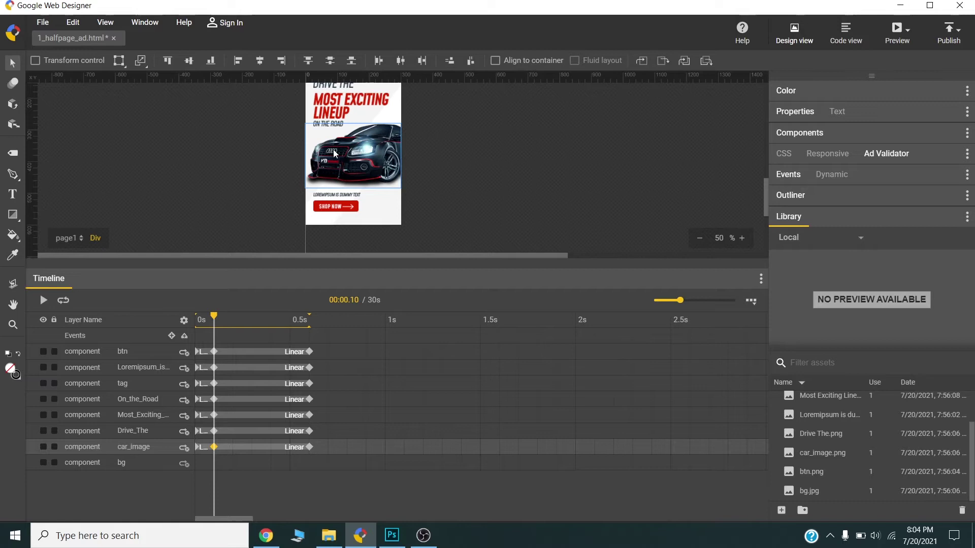
{"action": "left_click_drag", "start_coordinate": [333, 161], "coordinate": [429, 164]}
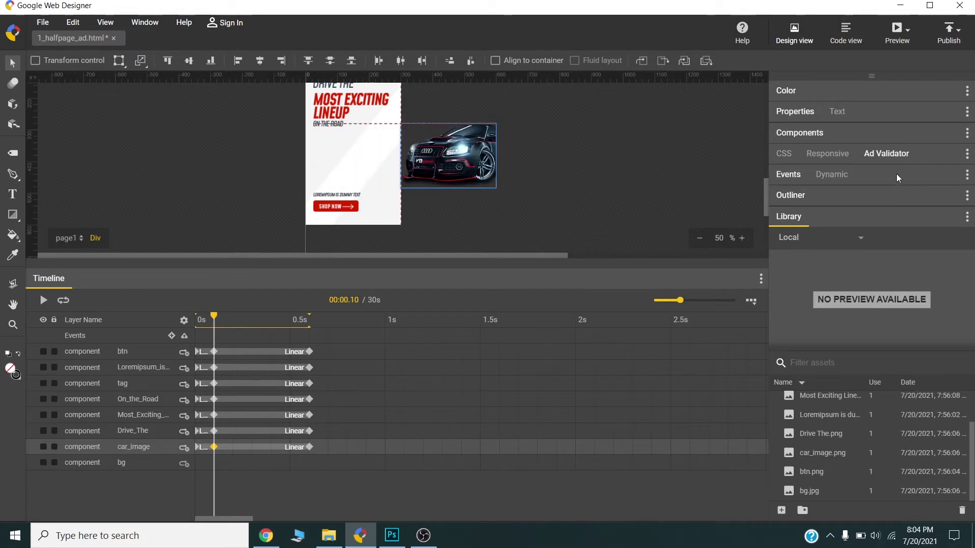
Set the car's X, Y and Z scale to 0.5 at its 0.10 s keyframe, and scrub the timeline to check its entrance
{"action": "left_click", "coordinate": [800, 113]}
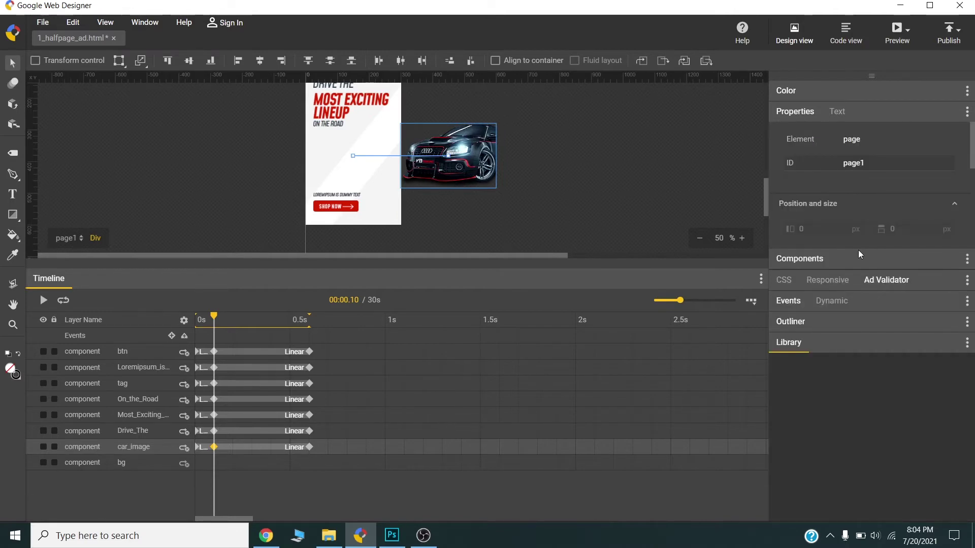
{"action": "scroll", "coordinate": [858, 242], "scroll_direction": "down", "scroll_amount": 3}
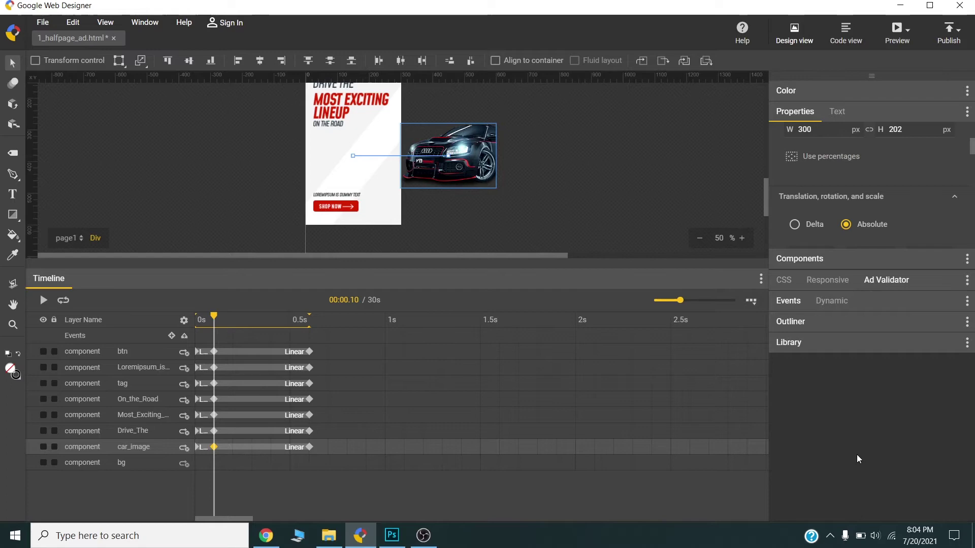
{"action": "left_click", "coordinate": [848, 258]}
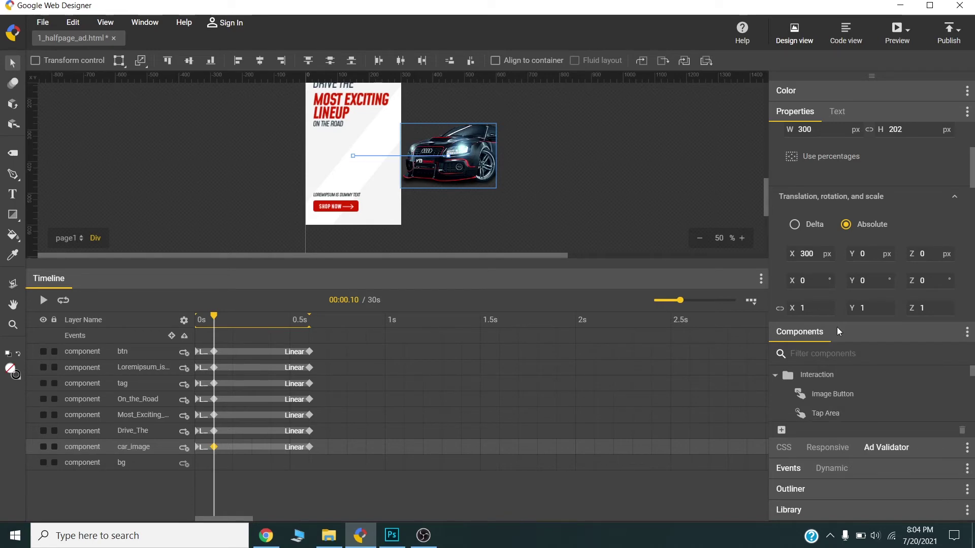
{"action": "scroll", "coordinate": [890, 204], "scroll_direction": "down", "scroll_amount": 1}
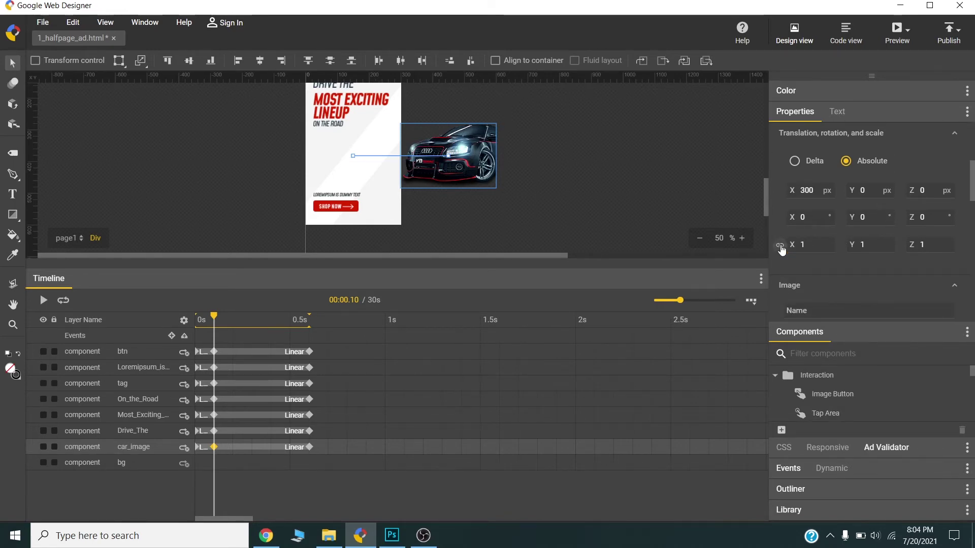
{"action": "left_click", "coordinate": [807, 245]}
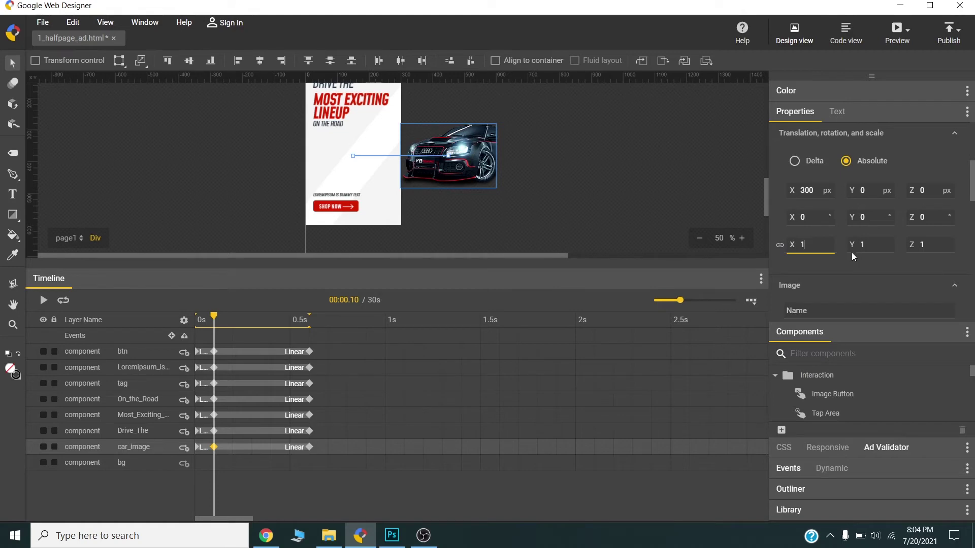
{"action": "key", "text": "BackSpace"}
{"action": "type", "text": "0.5"}
{"action": "key", "text": "Tab"}
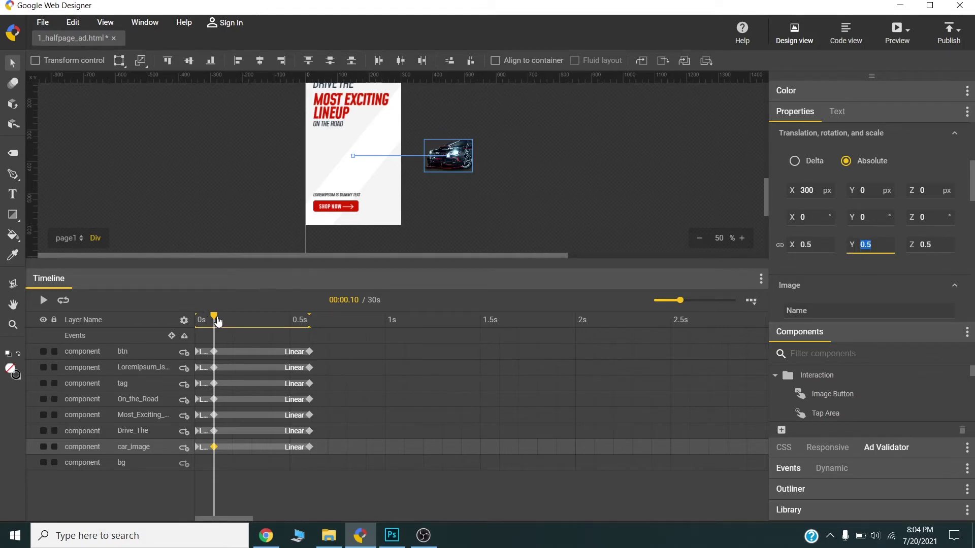
{"action": "mouse_move", "coordinate": [217, 322]}
{"action": "left_mouse_down"}
{"action": "mouse_move", "coordinate": [305, 323]}
{"action": "mouse_move", "coordinate": [212, 325]}
{"action": "left_mouse_up"}
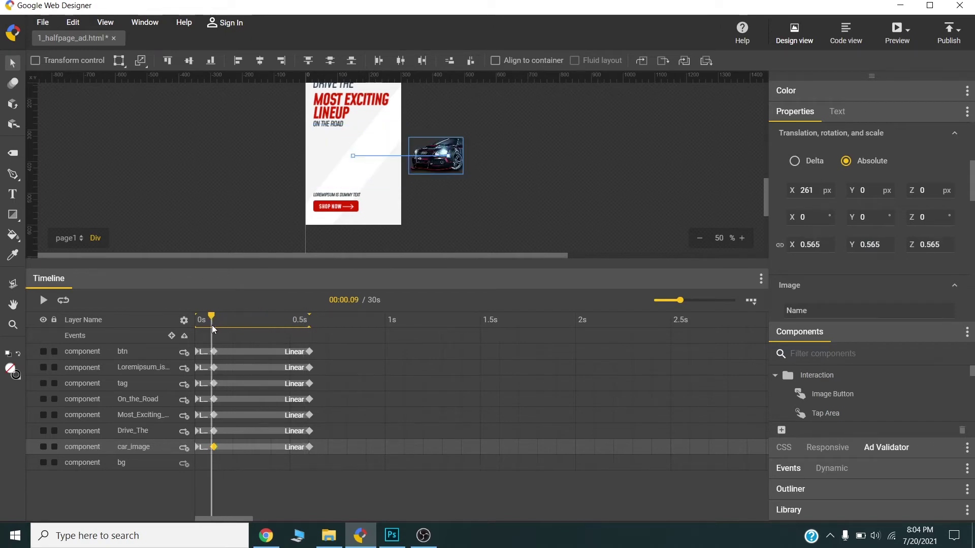
{"action": "left_click", "coordinate": [268, 452]}
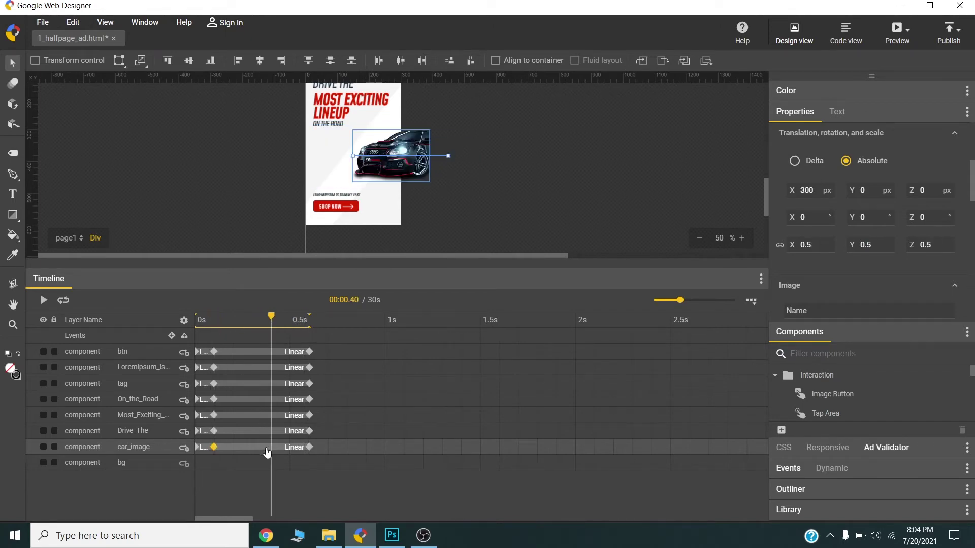
Set the easing of car_image's entrance span to Ease-in-out and return the playhead to 0.10 s
{"action": "right_click", "coordinate": [267, 452]}
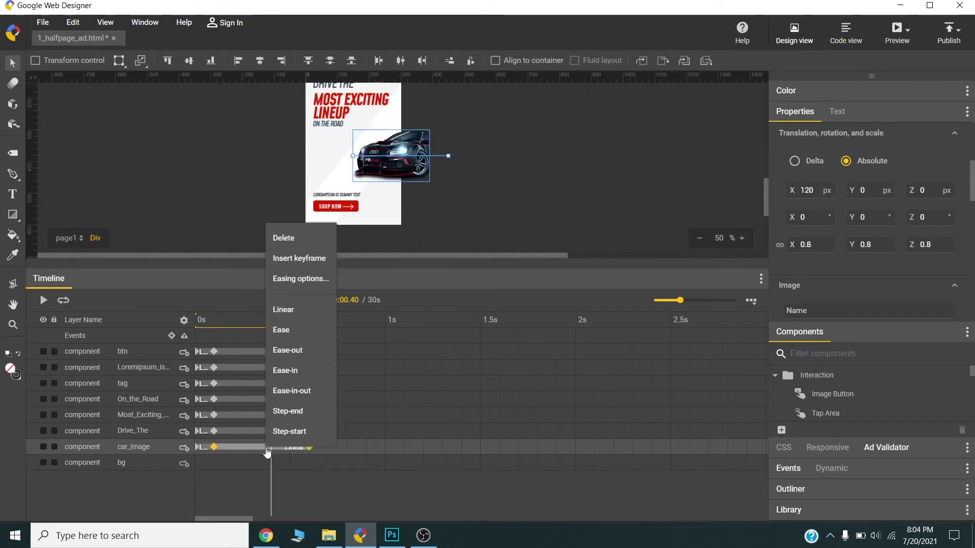
{"action": "left_click", "coordinate": [285, 391]}
{"action": "left_click_drag", "start_coordinate": [273, 317], "coordinate": [216, 330]}
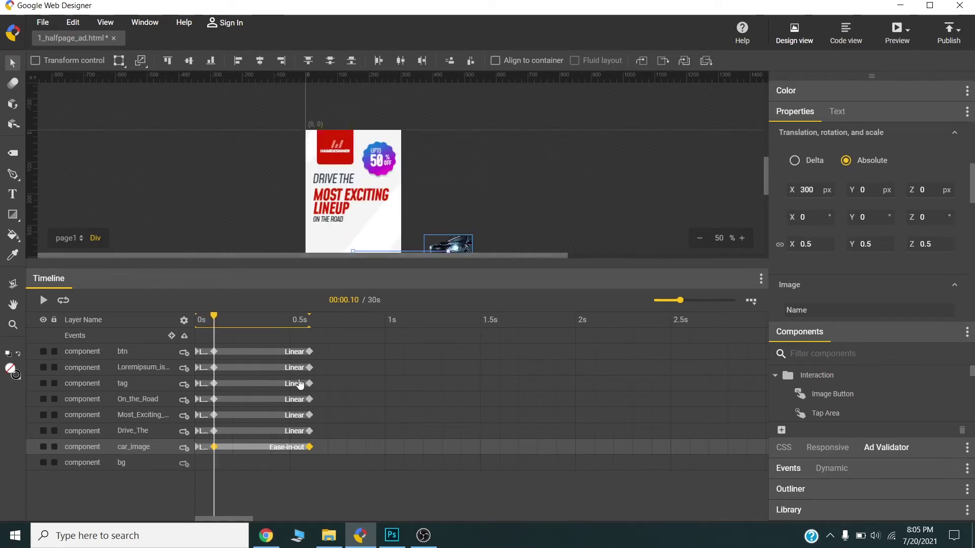
At the Drive_The keyframe at 0.10 s, move the text 74 px up and set its opacity to 0
{"action": "left_click", "coordinate": [214, 432]}
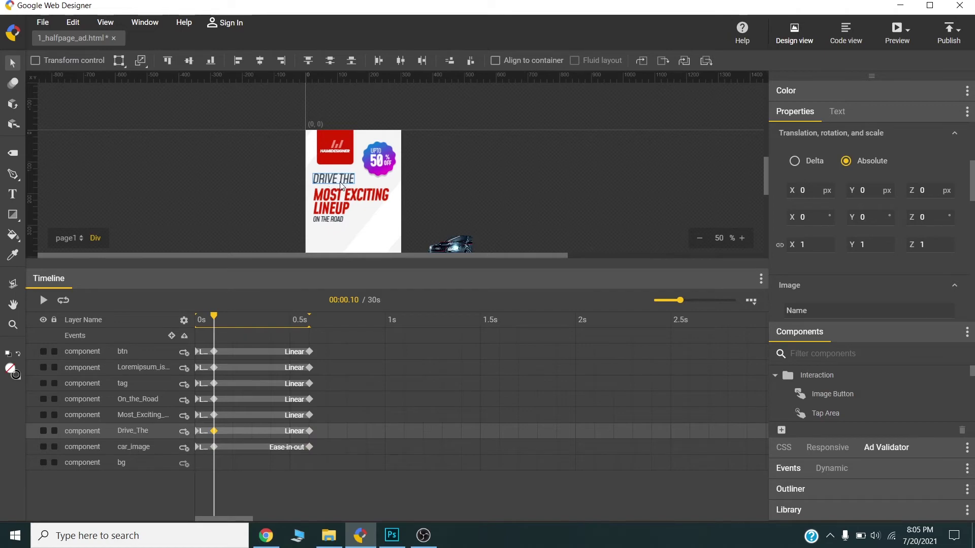
{"action": "left_click_drag", "start_coordinate": [342, 179], "coordinate": [342, 156]}
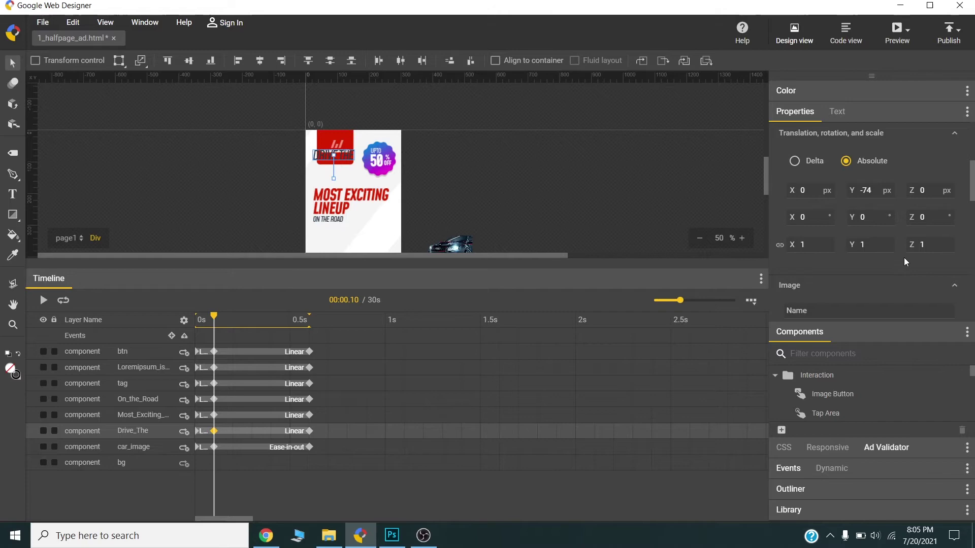
{"action": "scroll", "coordinate": [906, 260], "scroll_direction": "down", "scroll_amount": 3}
{"action": "scroll", "coordinate": [906, 262], "scroll_direction": "down", "scroll_amount": 1}
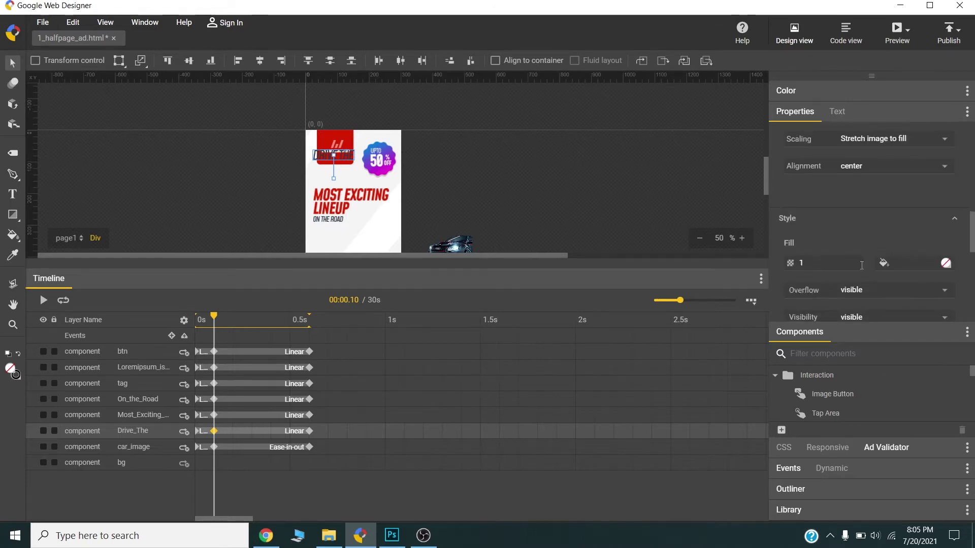
{"action": "left_click", "coordinate": [834, 260]}
{"action": "type", "text": "0"}
{"action": "key", "text": "Return"}
At the 0.10 s keyframe of the Most Exciting Lineup text, move it left across the banner's left edge and set its opacity to 0
{"action": "left_click", "coordinate": [214, 415]}
{"action": "left_click_drag", "start_coordinate": [377, 202], "coordinate": [308, 203]}
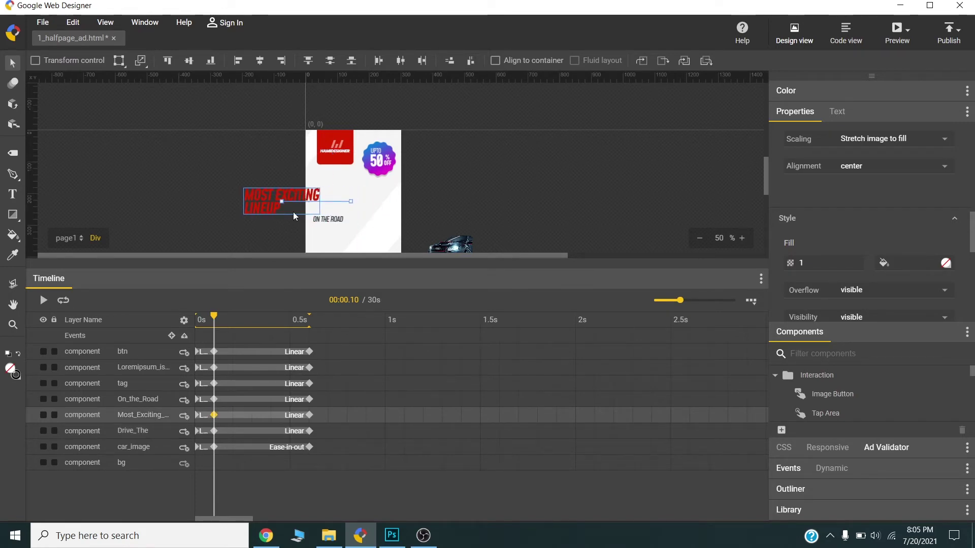
{"action": "left_click", "coordinate": [827, 264]}
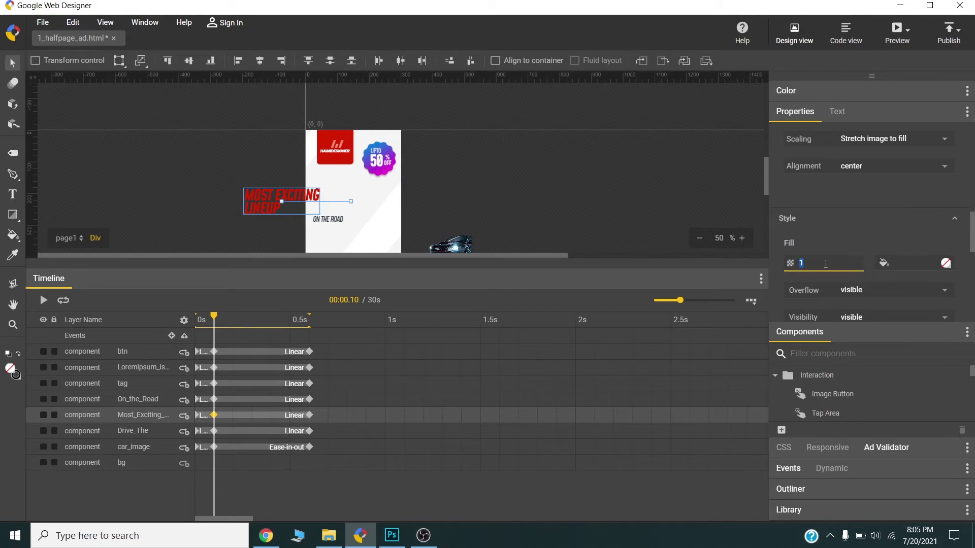
{"action": "type", "text": "0"}
{"action": "key", "text": "Return"}
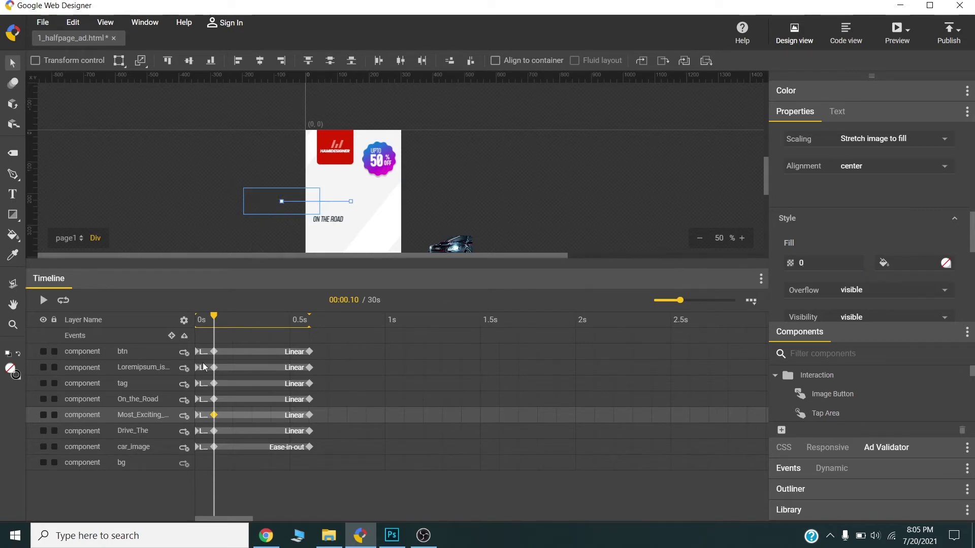
At the On_the_Road keyframe at 0.10 s, move the text straight down and set its opacity to 0
{"action": "left_click", "coordinate": [213, 399]}
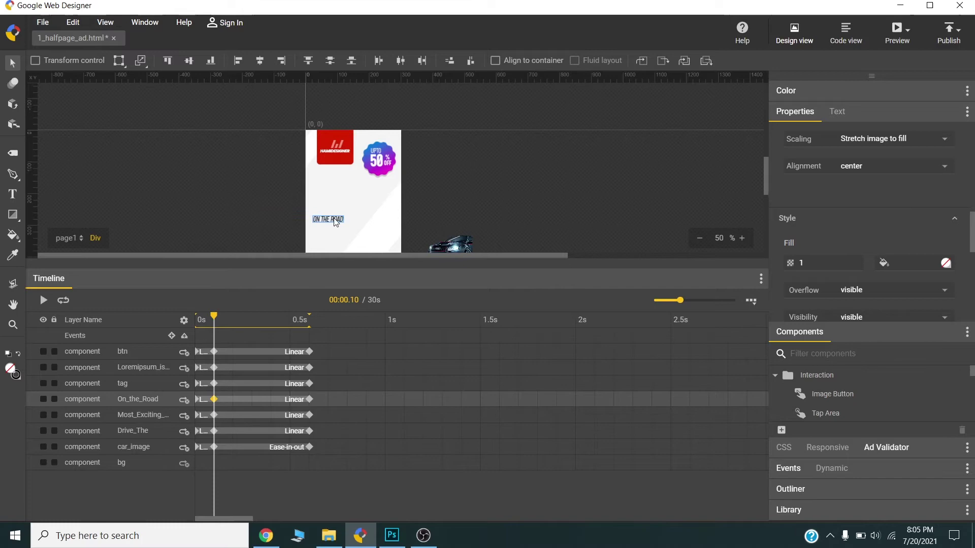
{"action": "left_click_drag", "start_coordinate": [336, 222], "coordinate": [336, 248]}
{"action": "key", "text": "Return"}
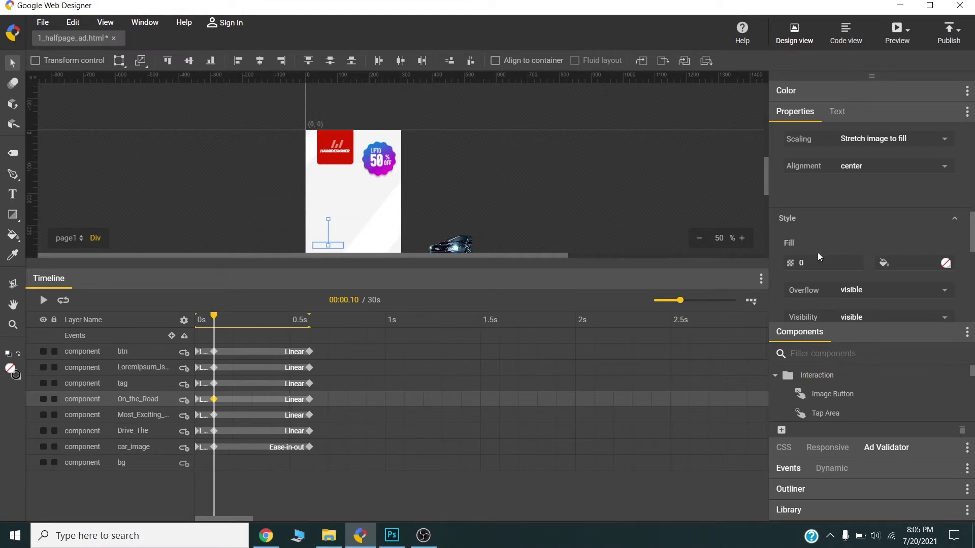
At 0.10 s, move the Loremipsum dummy text left across the banner's left edge and set its opacity to 0
{"action": "scroll", "coordinate": [401, 178], "scroll_direction": "down", "scroll_amount": 3}
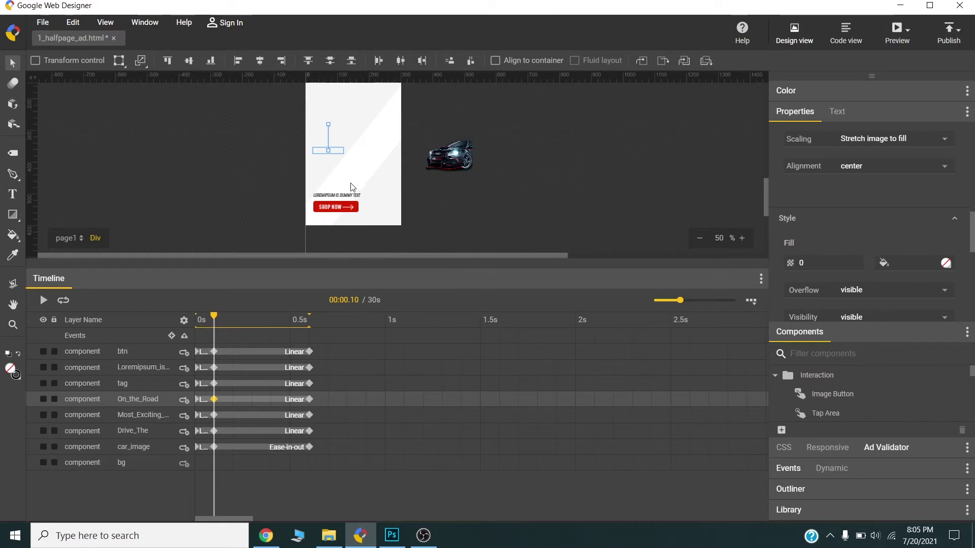
{"action": "left_click", "coordinate": [343, 197]}
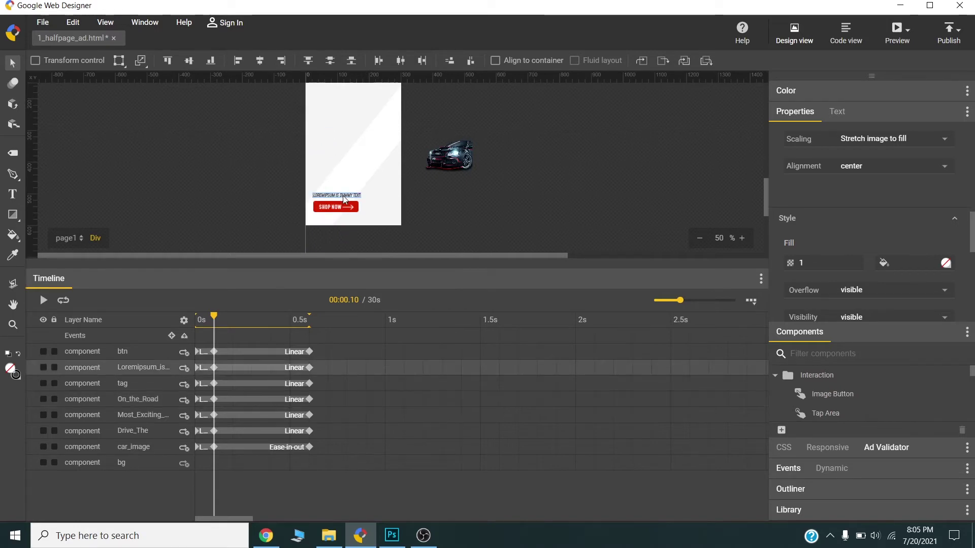
{"action": "left_click_drag", "start_coordinate": [350, 199], "coordinate": [308, 199]}
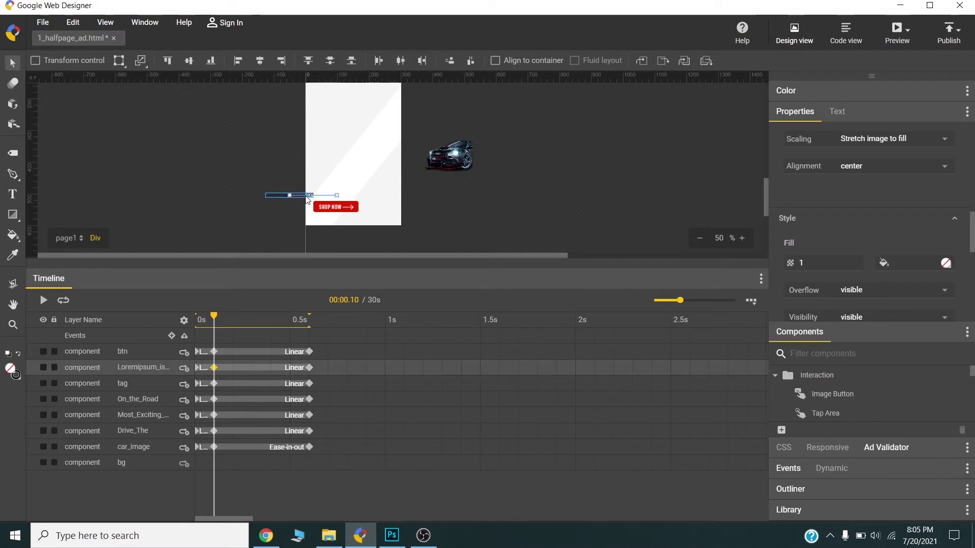
{"action": "double_click", "coordinate": [806, 263]}
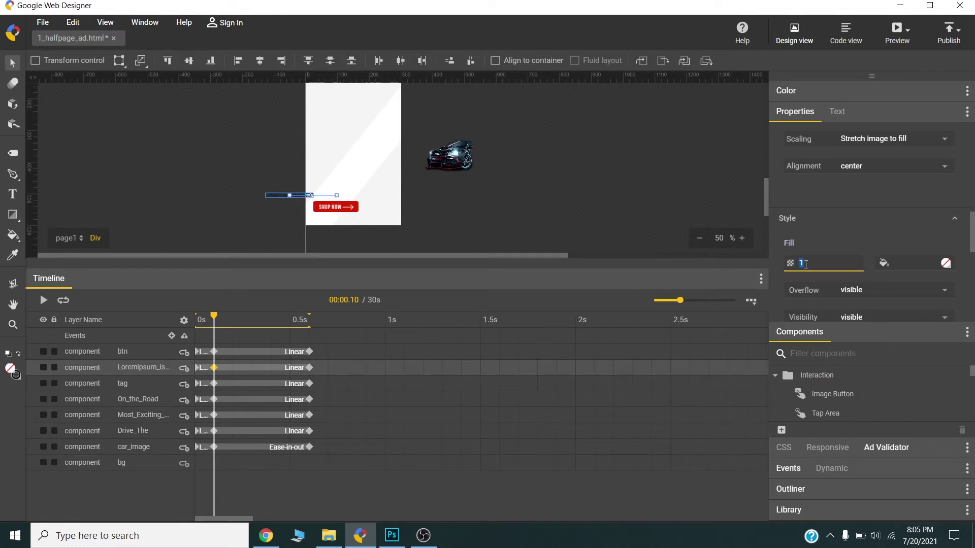
{"action": "type", "text": "0"}
{"action": "key", "text": "Return"}
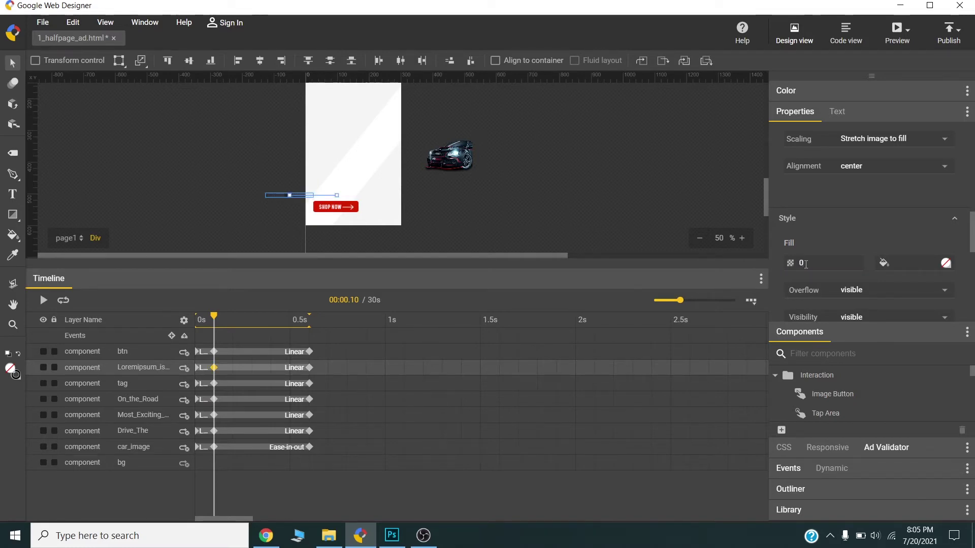
At 0.10 s, move the Shop Now button 77 px down, just below the banner's bottom edge, and set its opacity to 0
{"action": "left_click", "coordinate": [337, 208]}
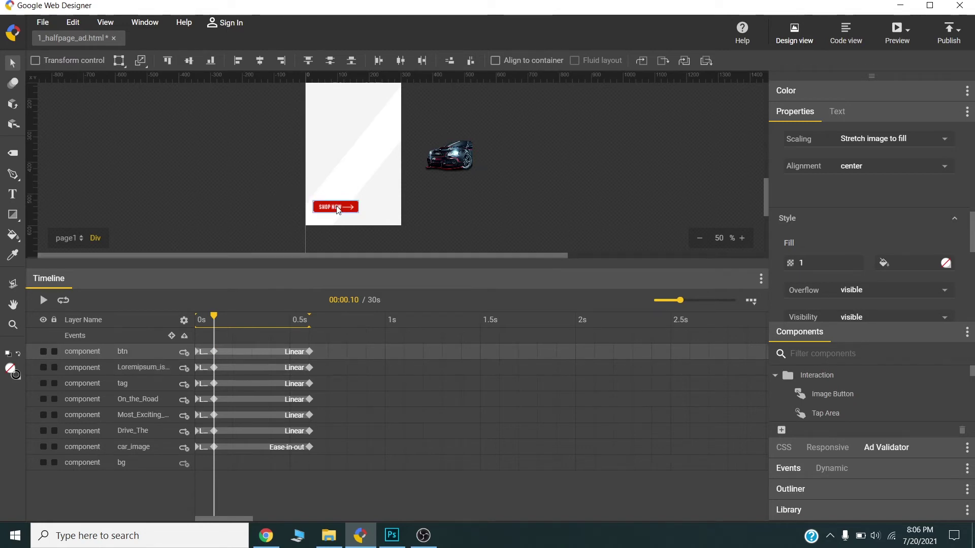
{"action": "left_click_drag", "start_coordinate": [334, 224], "coordinate": [333, 231]}
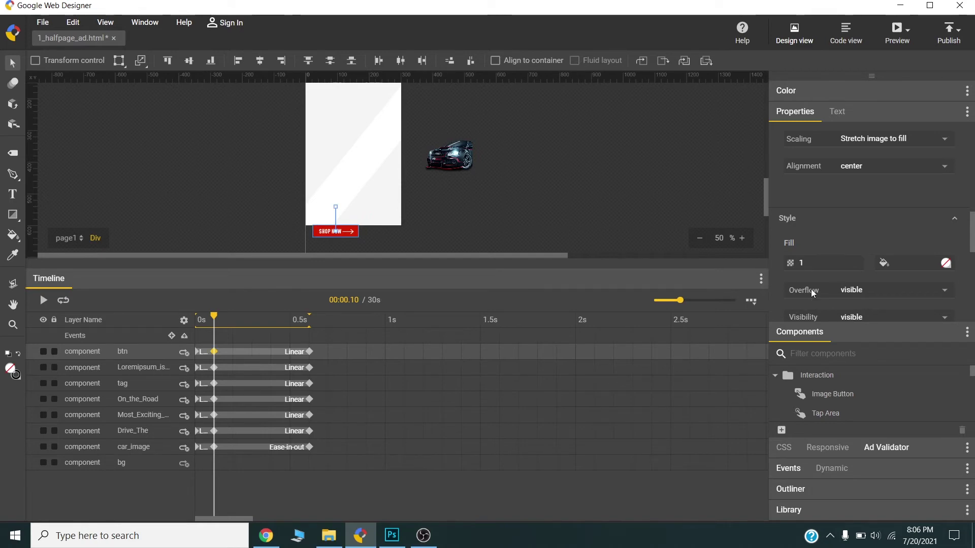
{"action": "left_click", "coordinate": [809, 258]}
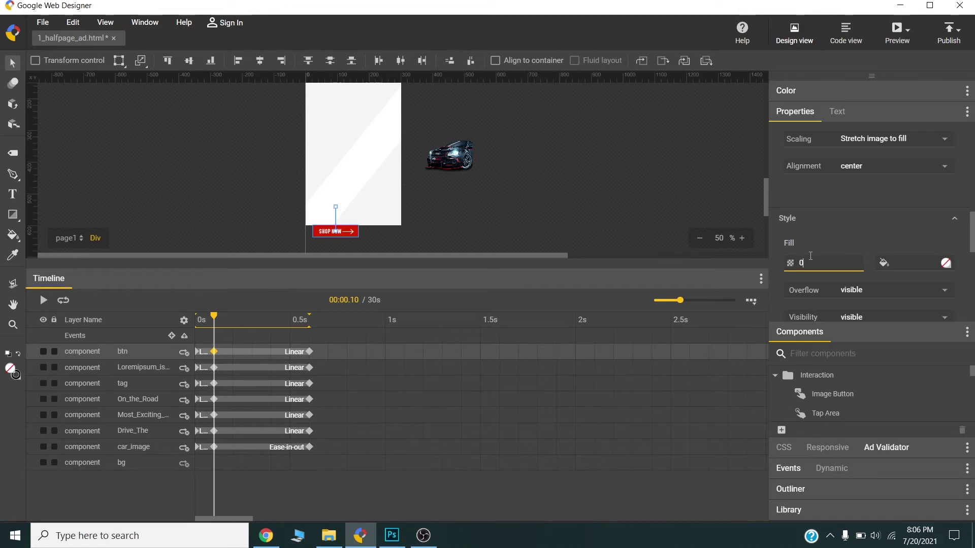
{"action": "type", "text": "0"}
{"action": "key", "text": "Return"}
Set the Shop Now button's X, Y and Z scale to 5 at 0.10 s and scrub the timeline to check its entrance
{"action": "scroll", "coordinate": [861, 245], "scroll_direction": "down", "scroll_amount": 4}
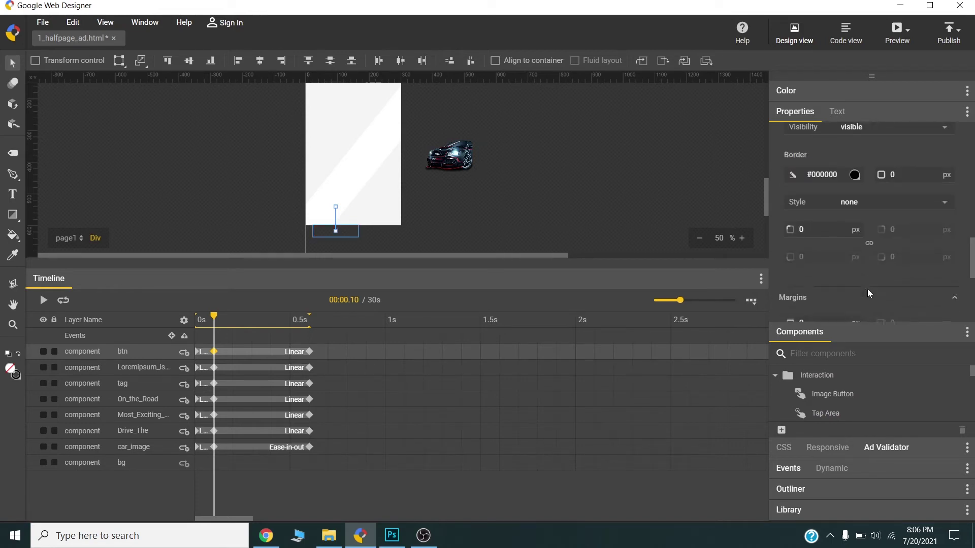
{"action": "scroll", "coordinate": [867, 289], "scroll_direction": "up", "scroll_amount": 5}
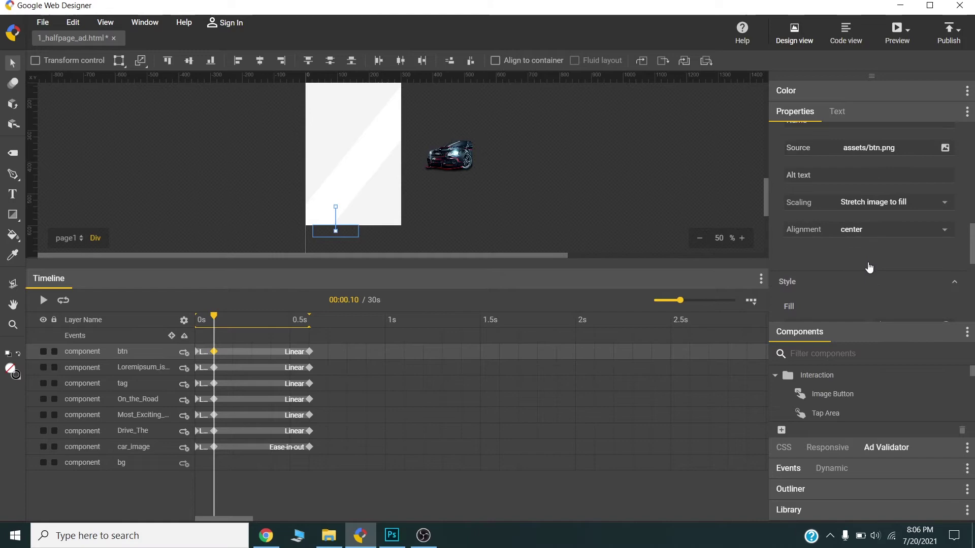
{"action": "scroll", "coordinate": [867, 260], "scroll_direction": "up", "scroll_amount": 3}
{"action": "left_click", "coordinate": [810, 183]}
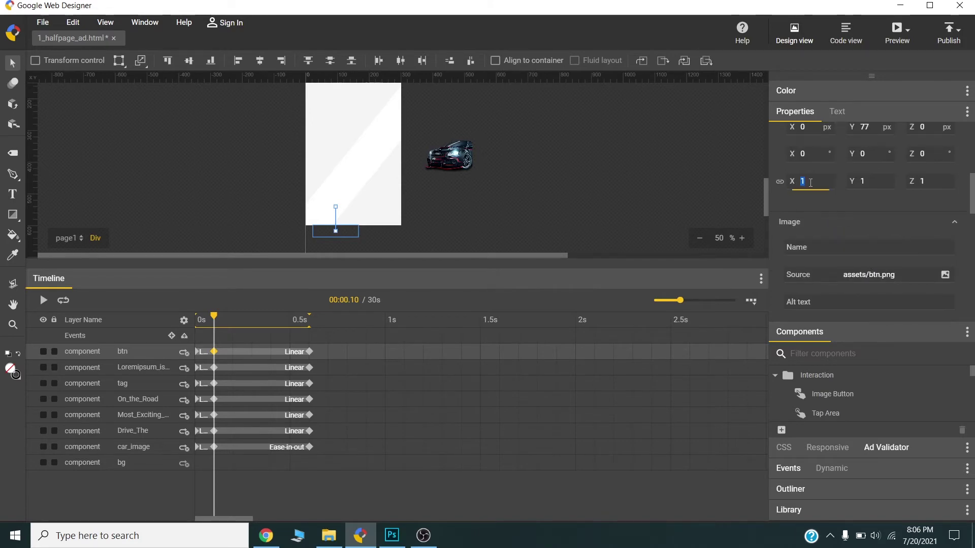
{"action": "type", "text": "5"}
{"action": "key", "text": "Tab"}
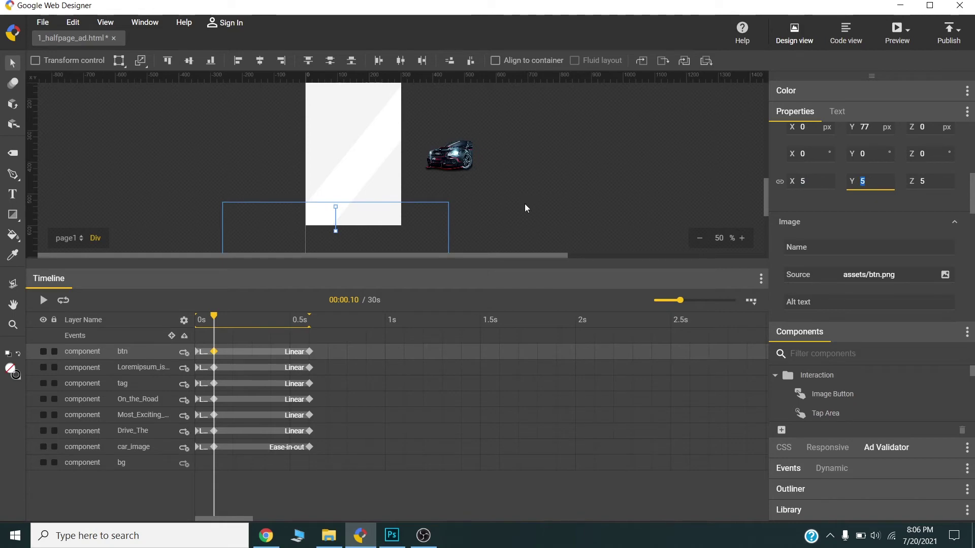
{"action": "mouse_move", "coordinate": [213, 321]}
{"action": "left_mouse_down"}
{"action": "mouse_move", "coordinate": [311, 321]}
{"action": "mouse_move", "coordinate": [217, 322]}
{"action": "left_mouse_up"}
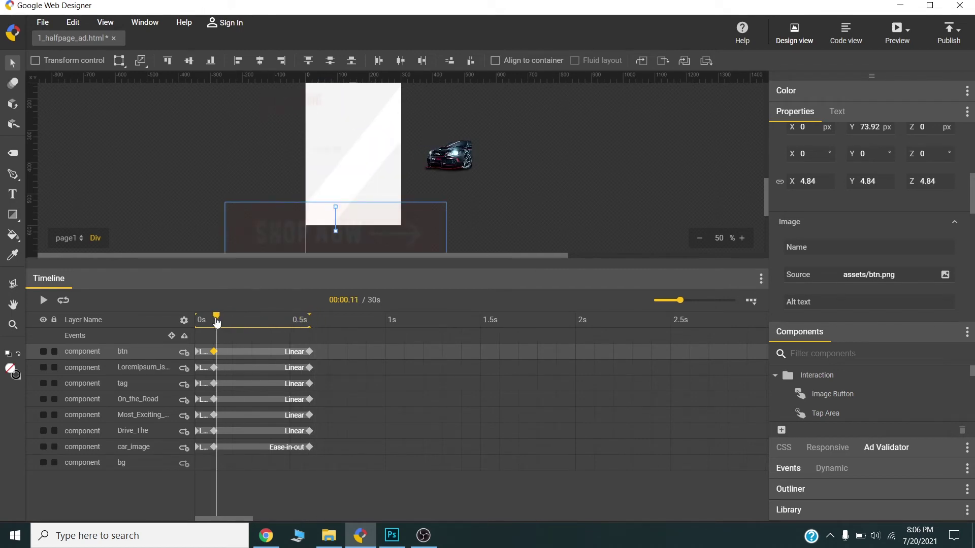
Set the easing of the Drive_The, Most Exciting Lineup and On_the_Road entrance spans to Ease
{"action": "right_click", "coordinate": [272, 429]}
{"action": "left_click", "coordinate": [232, 434]}
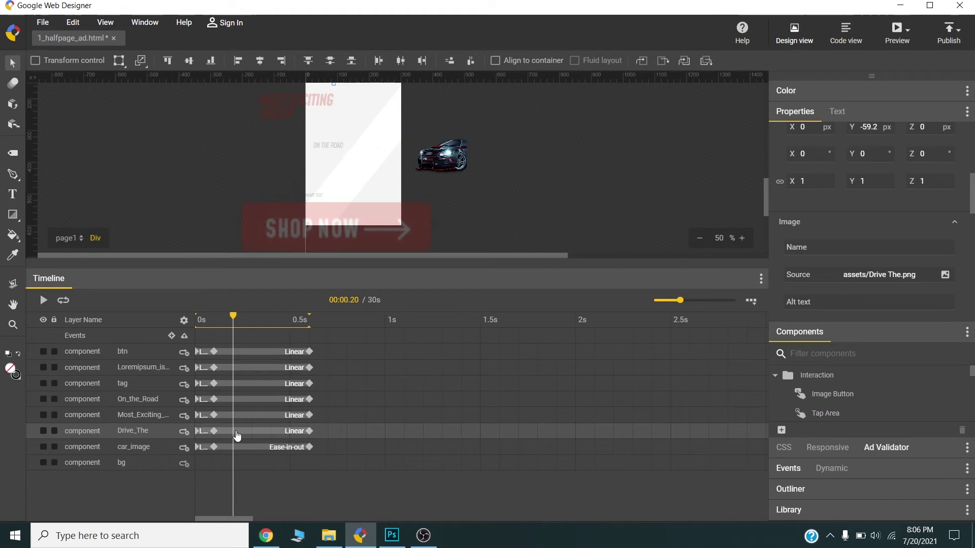
{"action": "right_click", "coordinate": [233, 434]}
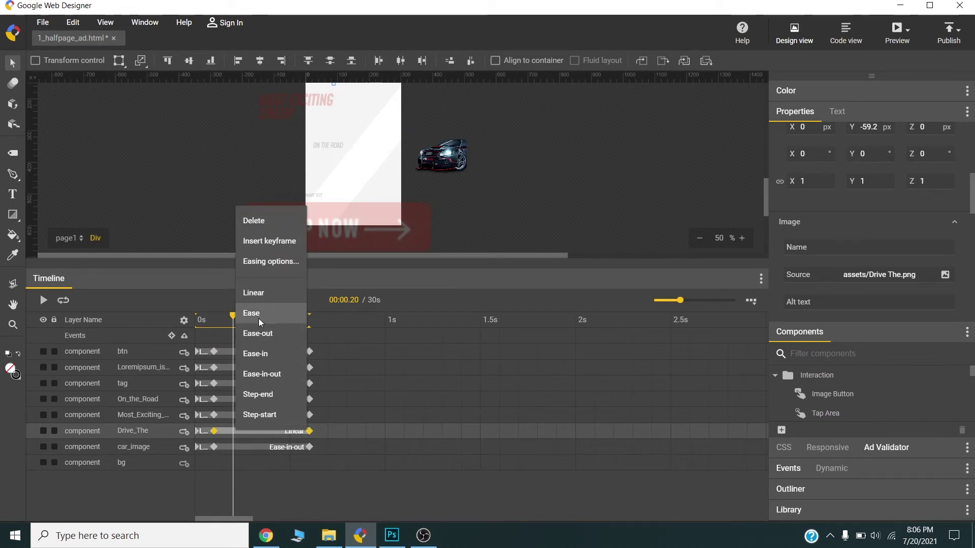
{"action": "left_click", "coordinate": [258, 315]}
{"action": "left_click", "coordinate": [254, 418]}
{"action": "left_click", "coordinate": [256, 417]}
{"action": "right_click", "coordinate": [255, 416]}
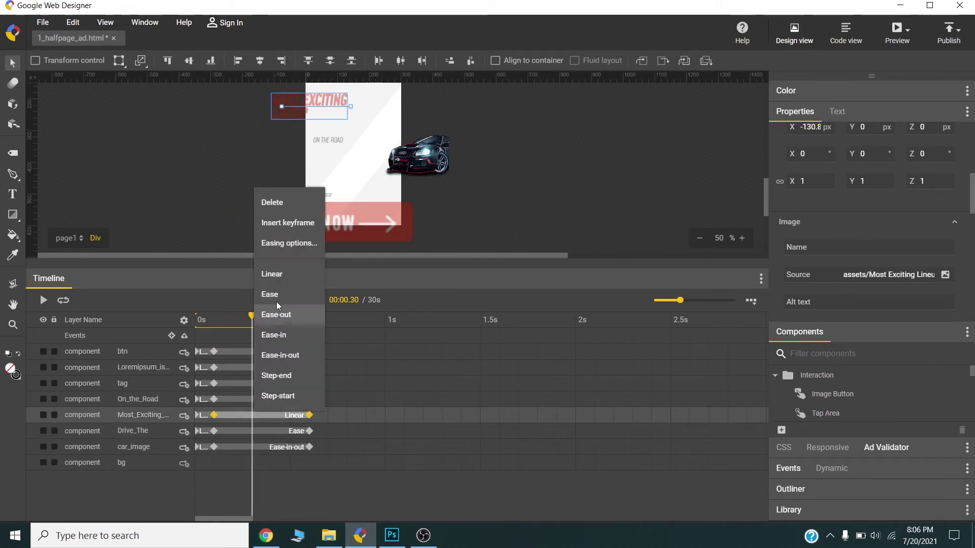
{"action": "key", "text": "Escape"}
{"action": "right_click", "coordinate": [261, 399]}
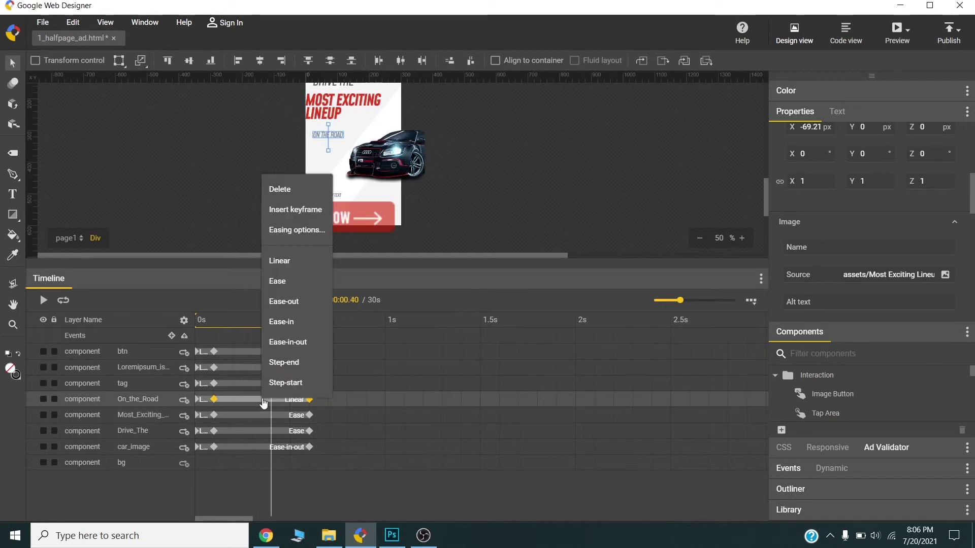
{"action": "left_click", "coordinate": [277, 281]}
Try to edit the easing options of the tag layer's span between 0.10 s and 0.60 s
{"action": "left_click", "coordinate": [253, 385]}
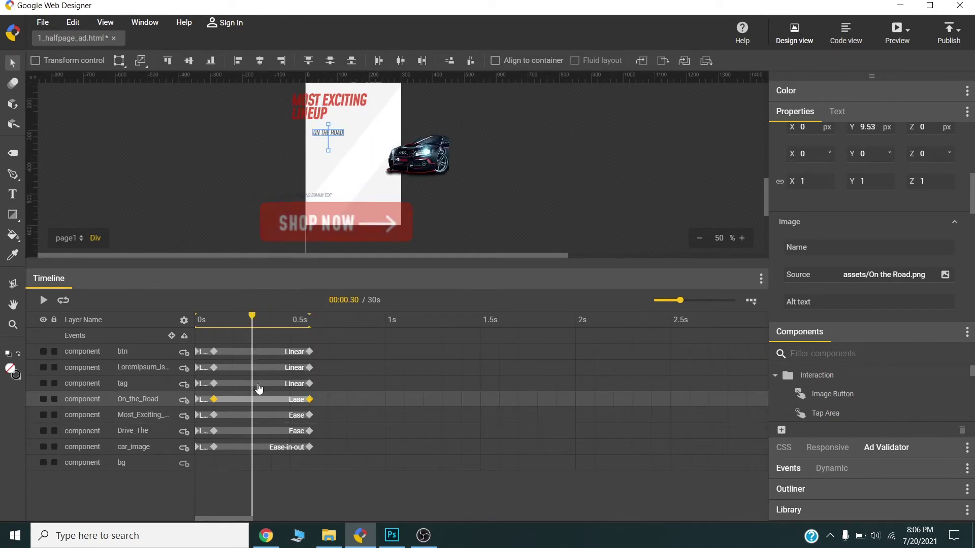
{"action": "right_click", "coordinate": [257, 383]}
{"action": "left_click", "coordinate": [245, 389]}
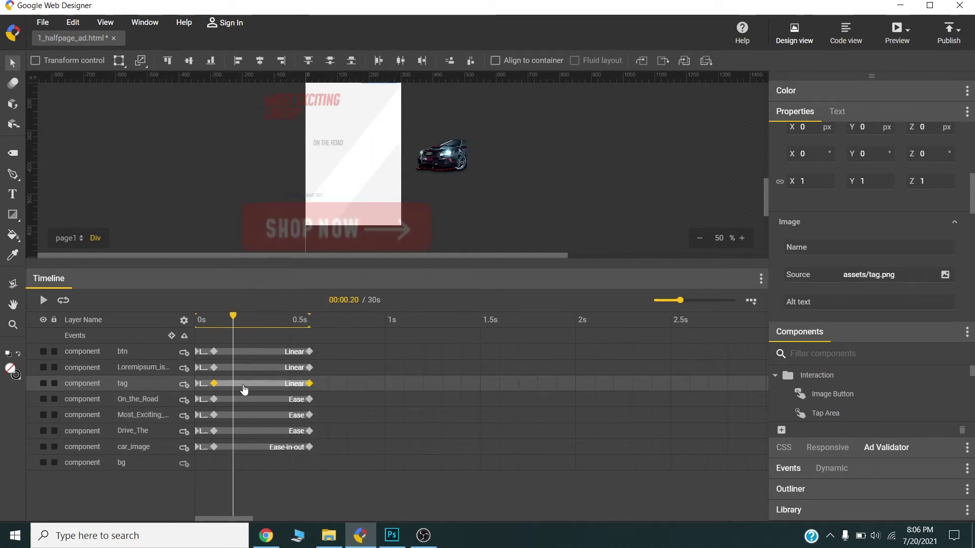
{"action": "right_click", "coordinate": [244, 385]}
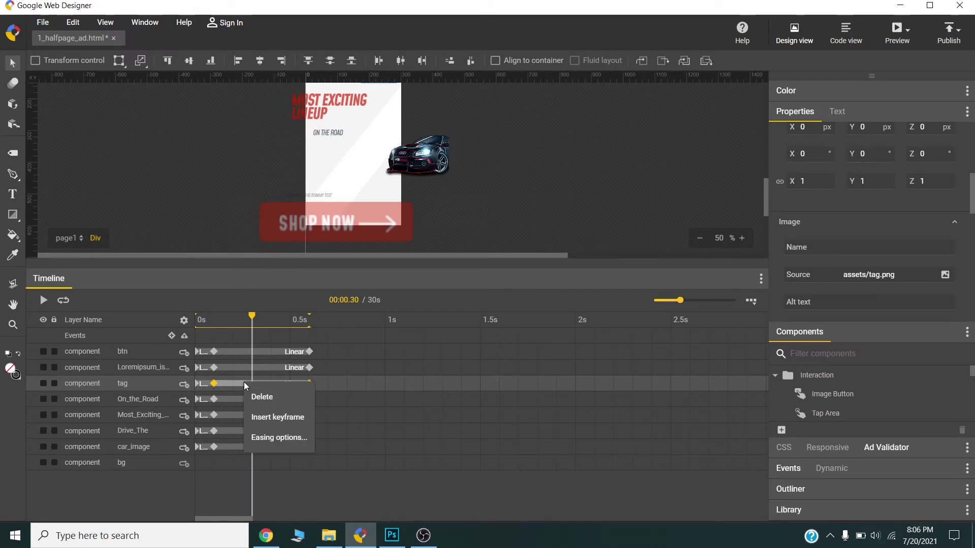
{"action": "left_click", "coordinate": [269, 437]}
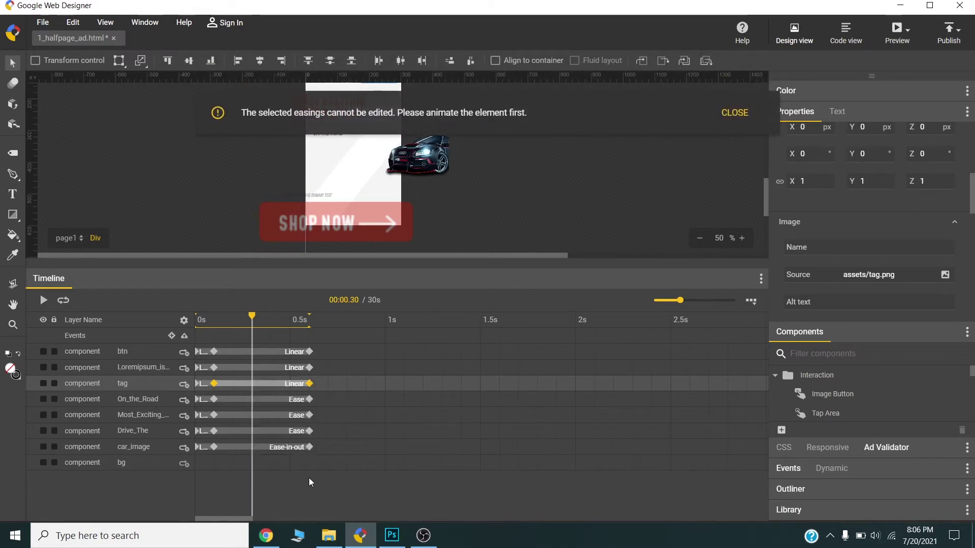
At 0.10 s, set the tag badge's X, Y and Z scale to 5 and its opacity to 0
{"action": "left_click", "coordinate": [309, 383]}
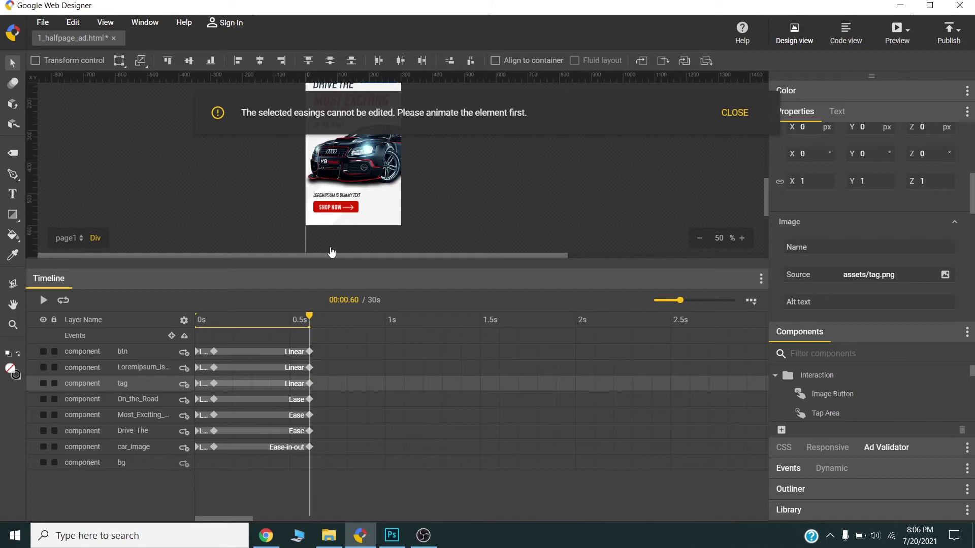
{"action": "scroll", "coordinate": [390, 179], "scroll_direction": "up", "scroll_amount": 5}
{"action": "scroll", "coordinate": [382, 201], "scroll_direction": "down", "scroll_amount": 4}
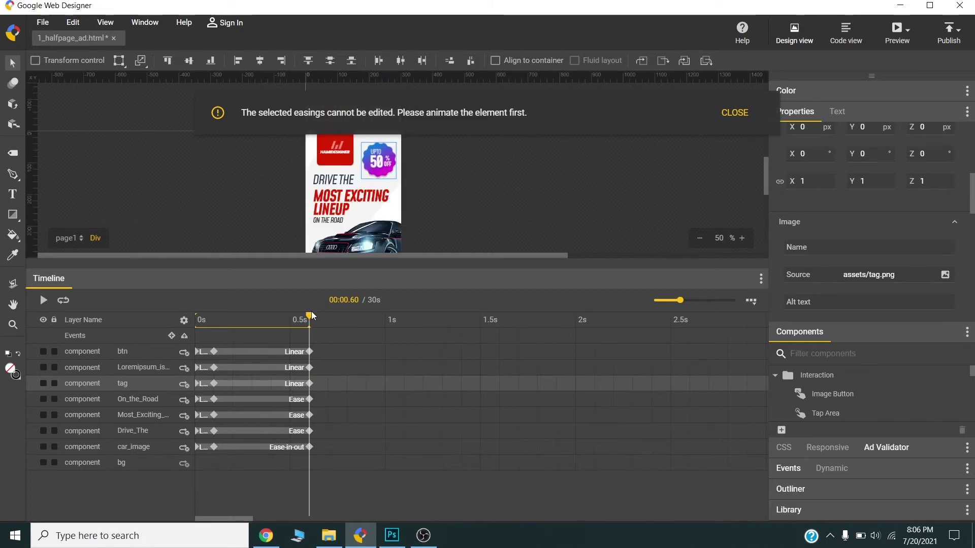
{"action": "left_click_drag", "start_coordinate": [312, 315], "coordinate": [214, 328]}
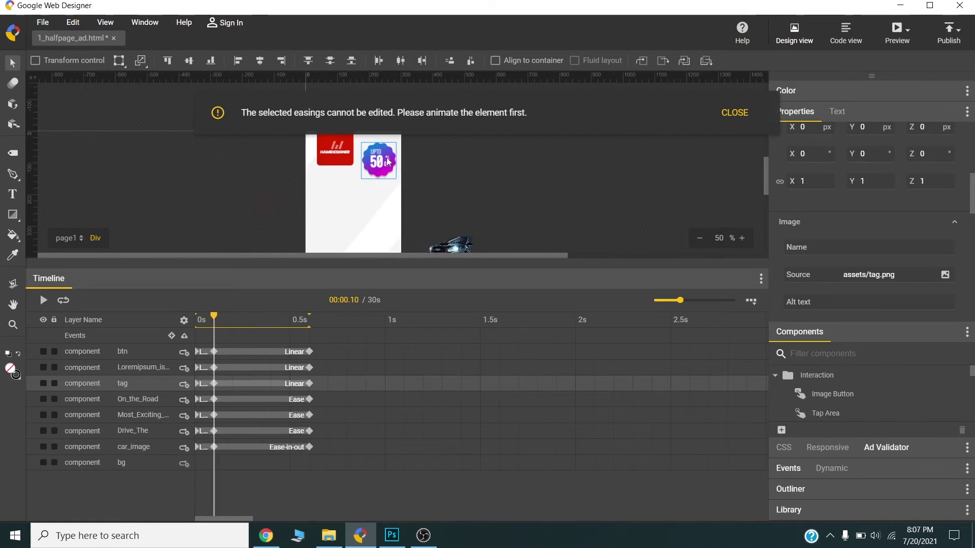
{"action": "left_click", "coordinate": [818, 179]}
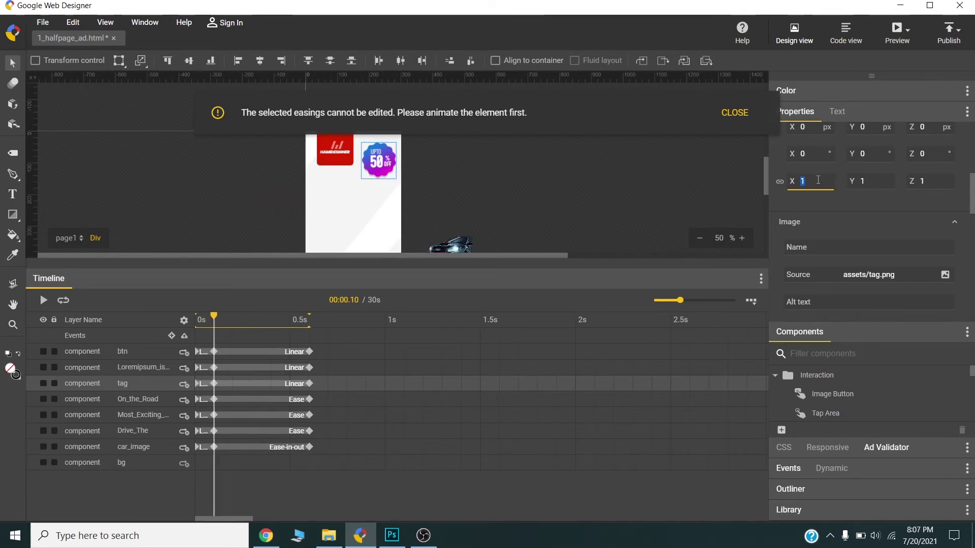
{"action": "key", "text": "Tab"}
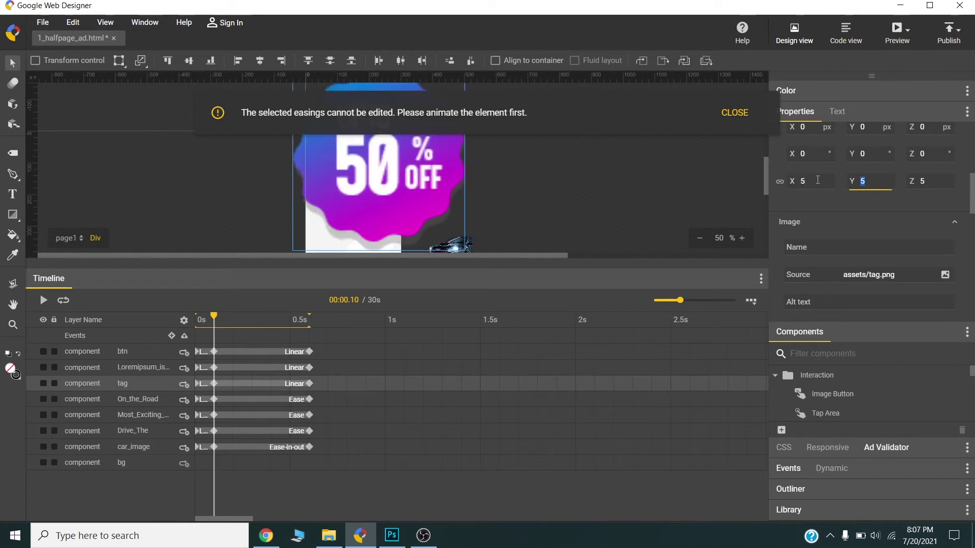
{"action": "scroll", "coordinate": [837, 228], "scroll_direction": "down", "scroll_amount": 4}
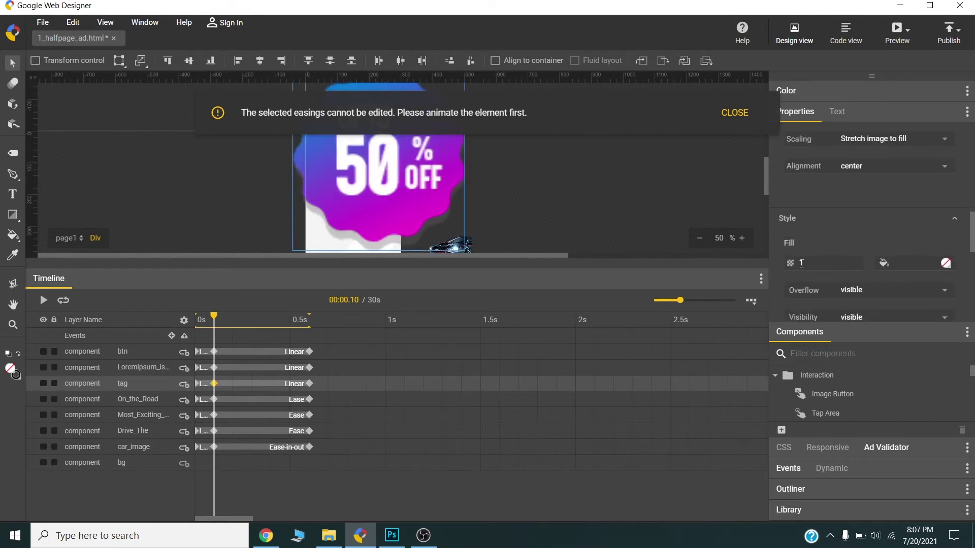
{"action": "left_click", "coordinate": [842, 268]}
{"action": "type", "text": "0"}
{"action": "key", "text": "Return"}
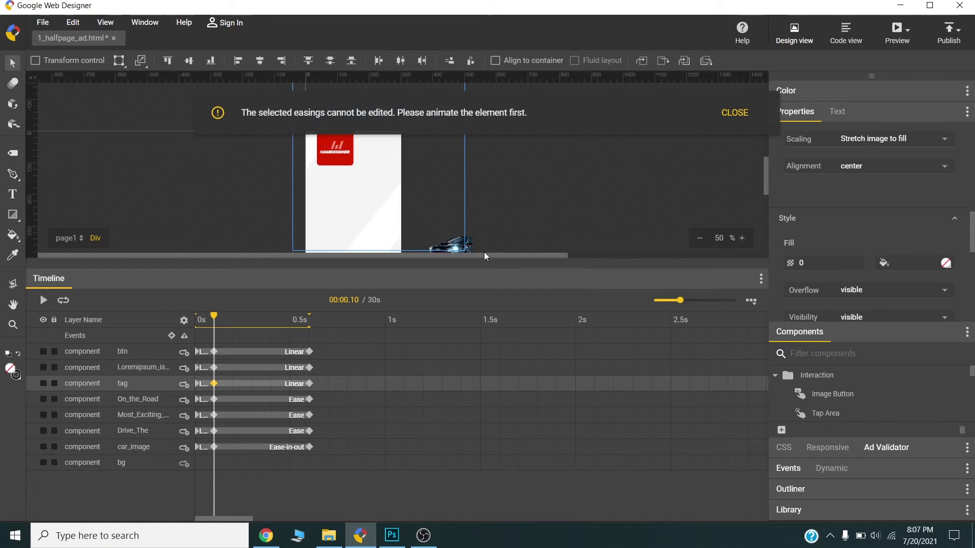
Set the easing of the tag, Loremipsum and btn entrance spans to Ease
{"action": "right_click", "coordinate": [272, 384]}
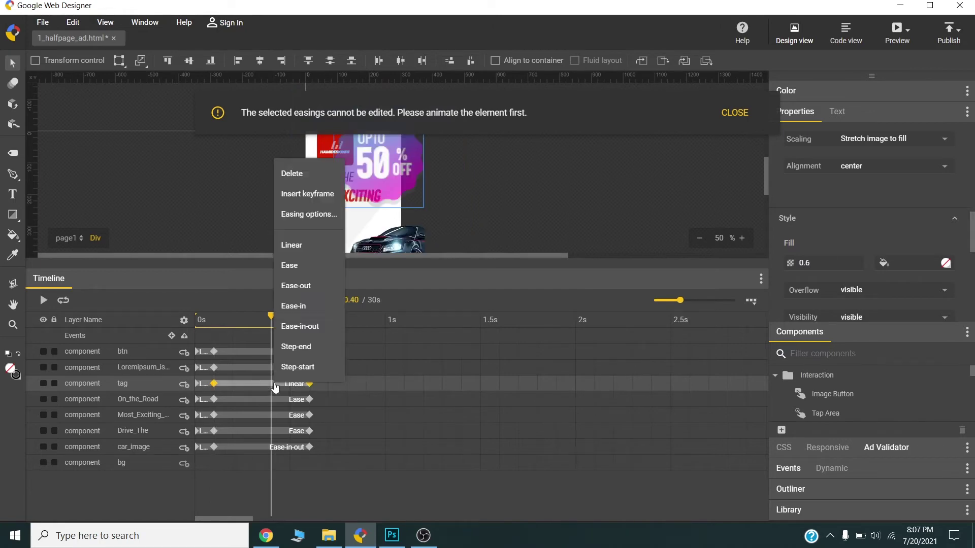
{"action": "left_click", "coordinate": [283, 263]}
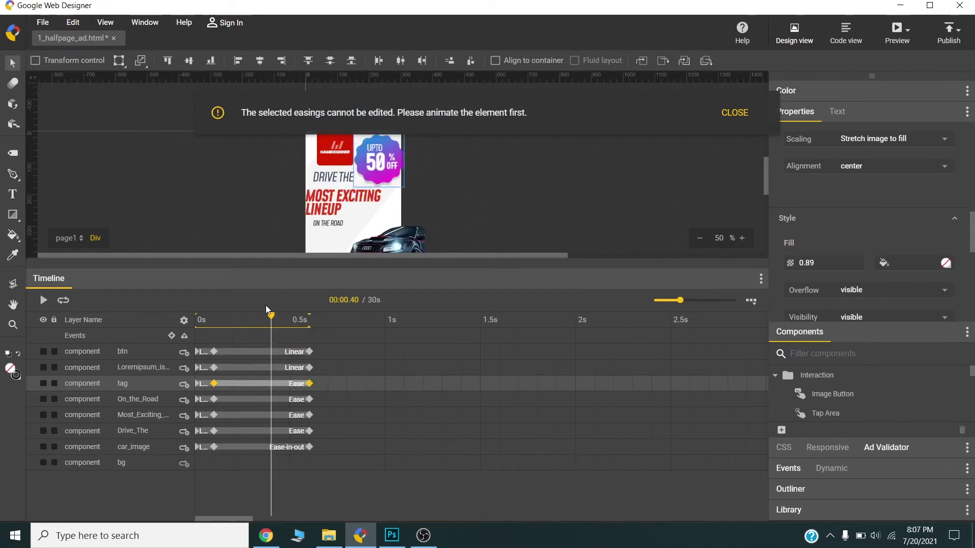
{"action": "right_click", "coordinate": [264, 365]}
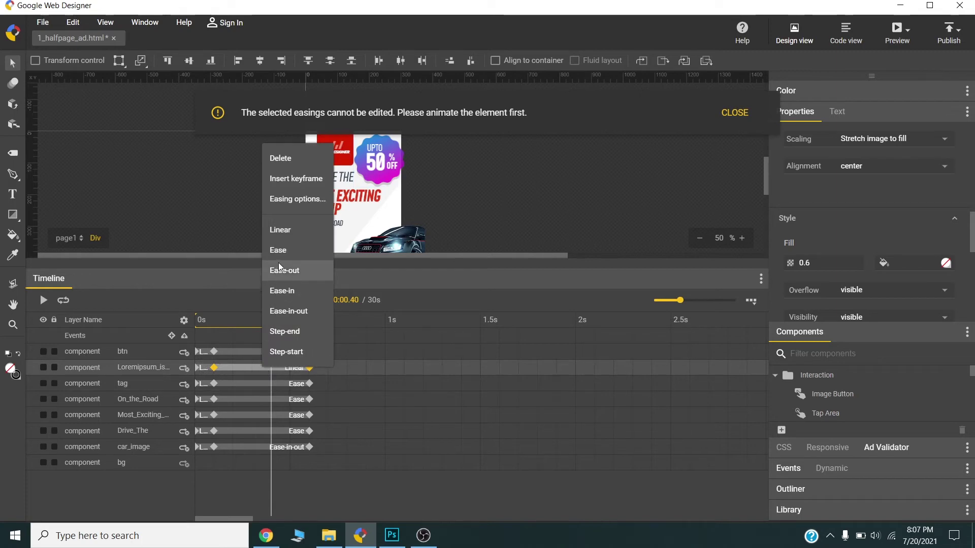
{"action": "left_click", "coordinate": [278, 263]}
{"action": "right_click", "coordinate": [252, 351]}
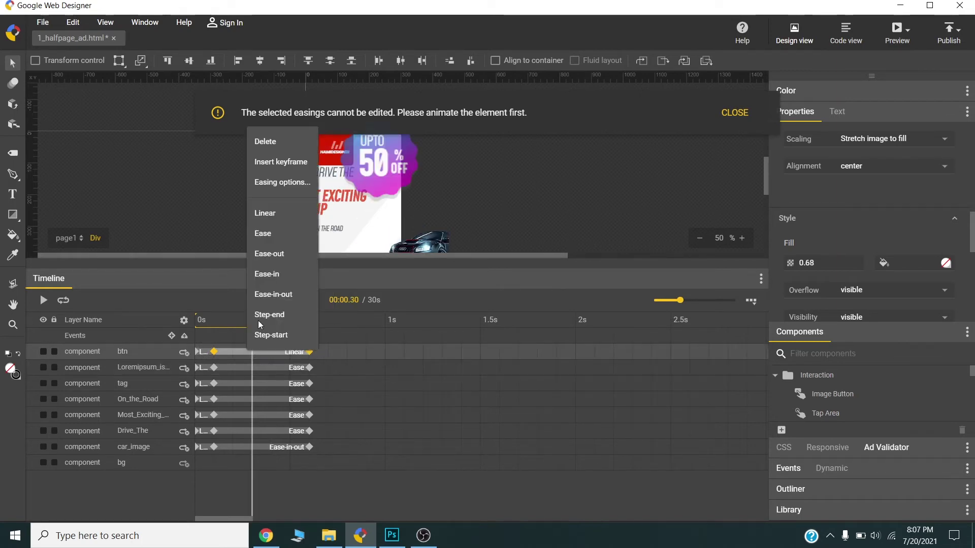
{"action": "left_click", "coordinate": [268, 234]}
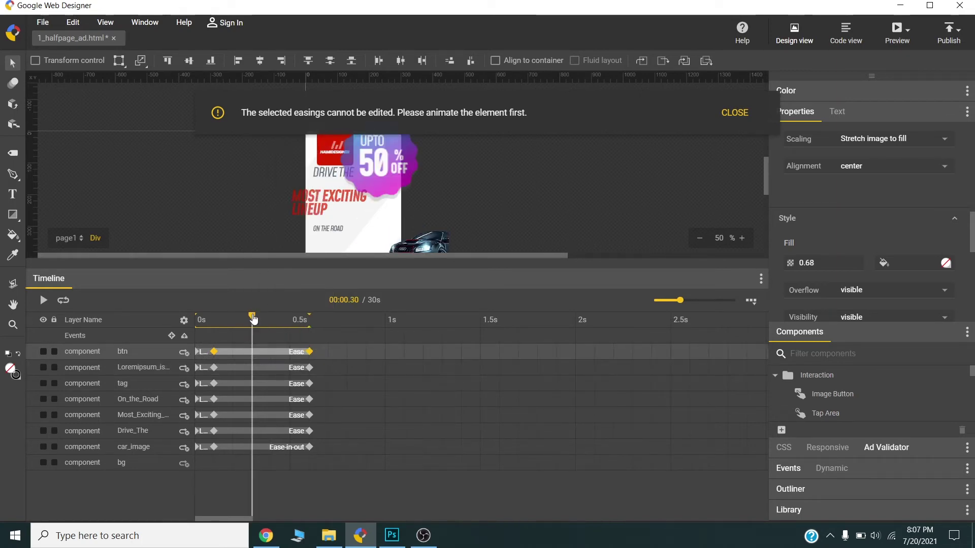
Preview the banner animation from the start in the browser, reload it, and return to Google Web Designer
{"action": "left_click_drag", "start_coordinate": [254, 319], "coordinate": [173, 320]}
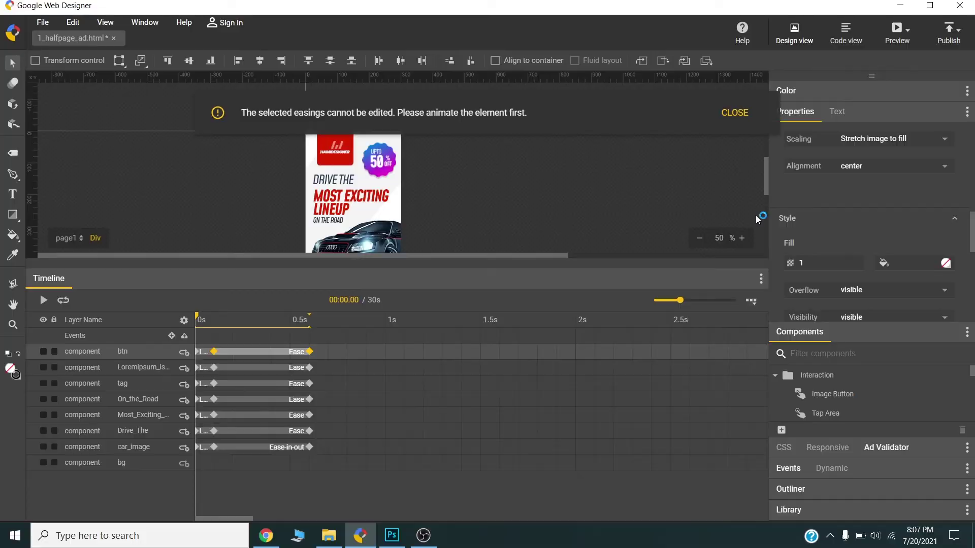
{"action": "key", "text": "ctrl+Return"}
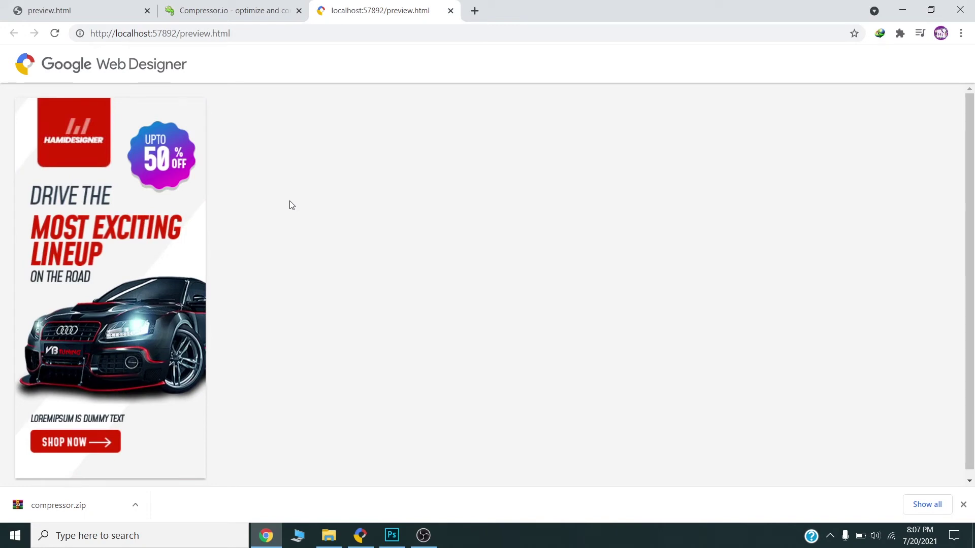
{"action": "left_click", "coordinate": [55, 34]}
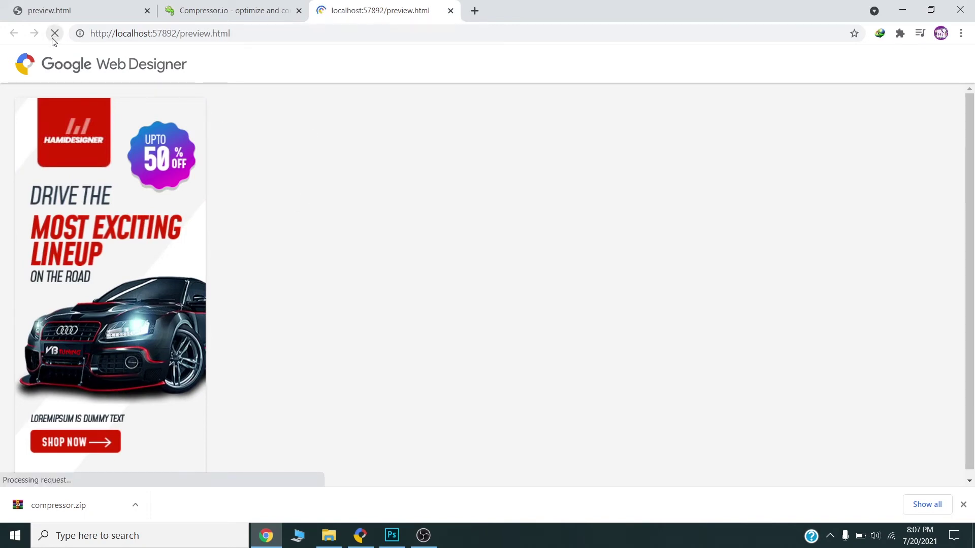
{"action": "middle_click", "coordinate": [374, 4]}
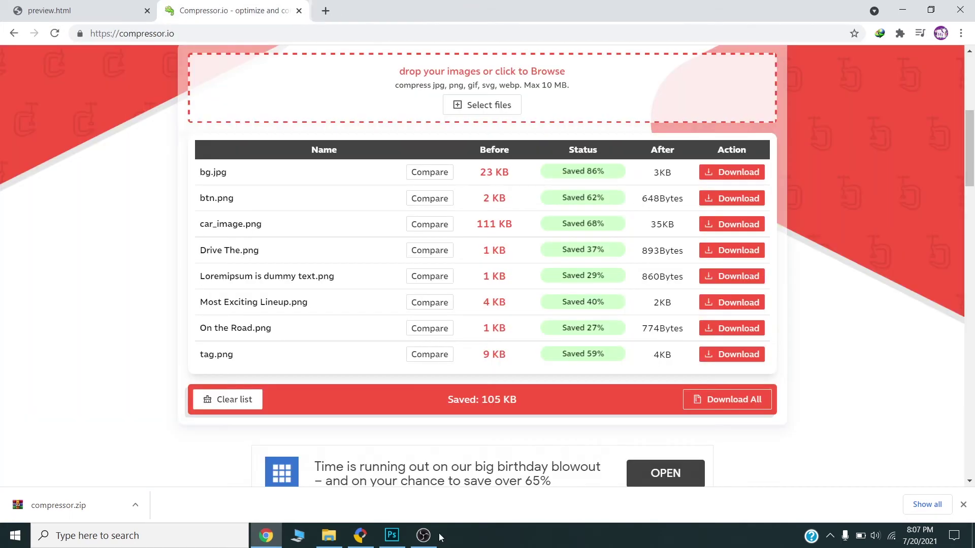
{"action": "left_click", "coordinate": [360, 535]}
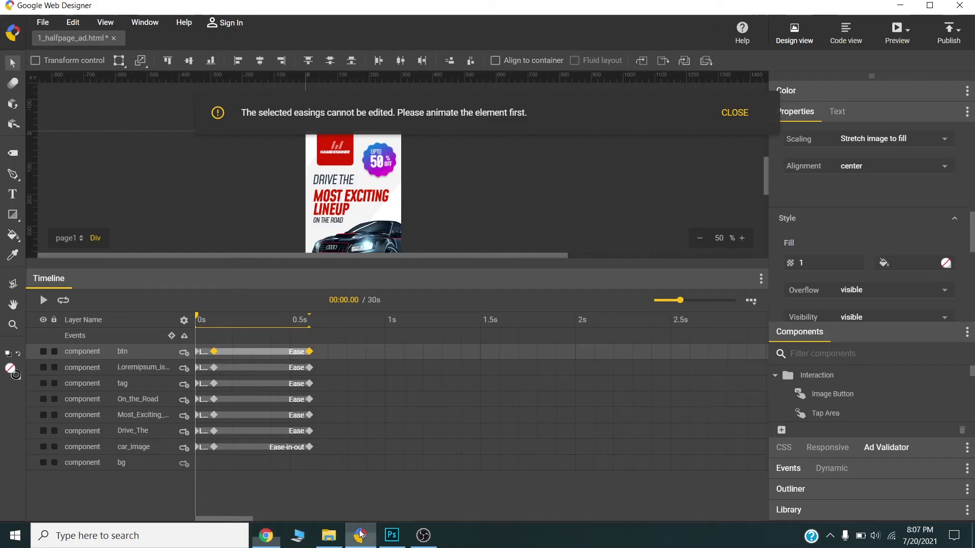
{"action": "left_click", "coordinate": [197, 449]}
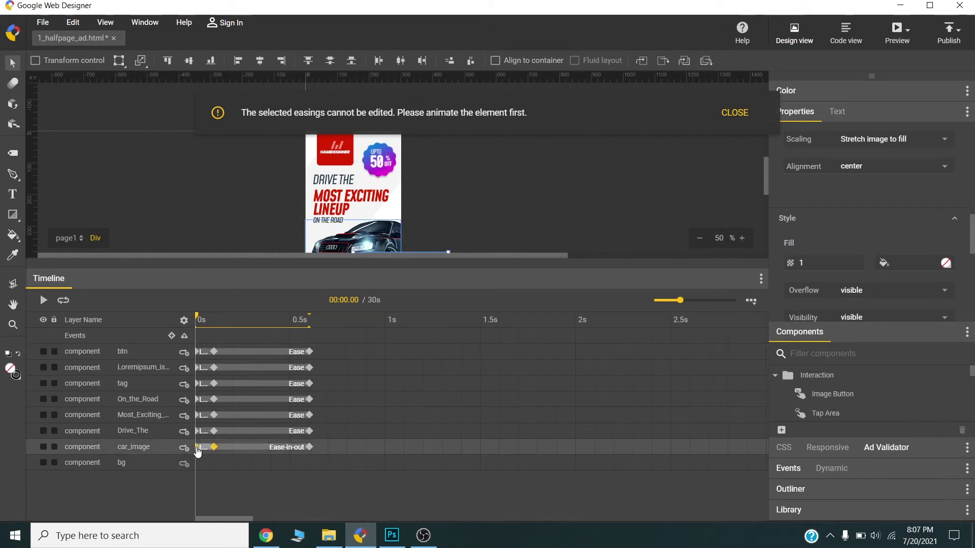
{"action": "right_click", "coordinate": [197, 449]}
{"action": "left_click", "coordinate": [206, 462]}
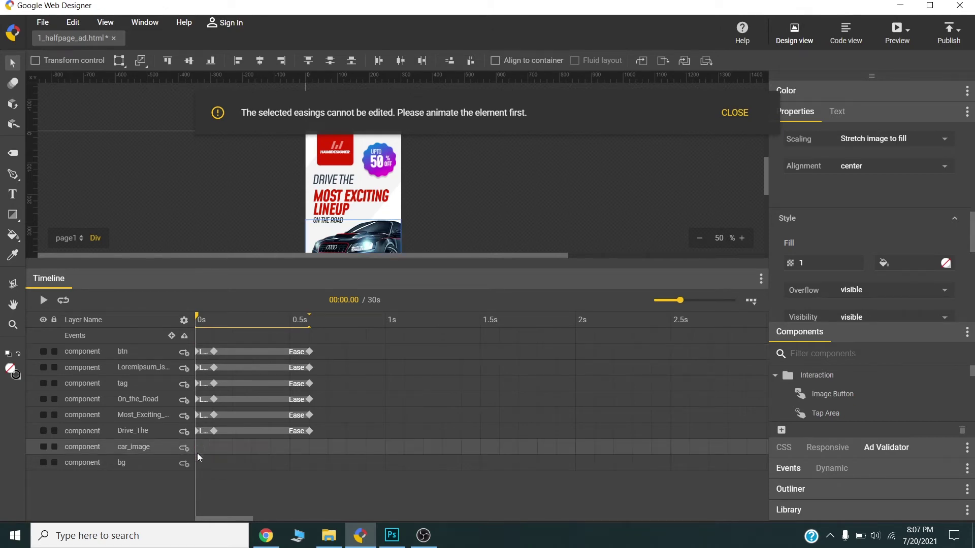
{"action": "key", "text": "ctrl+z"}
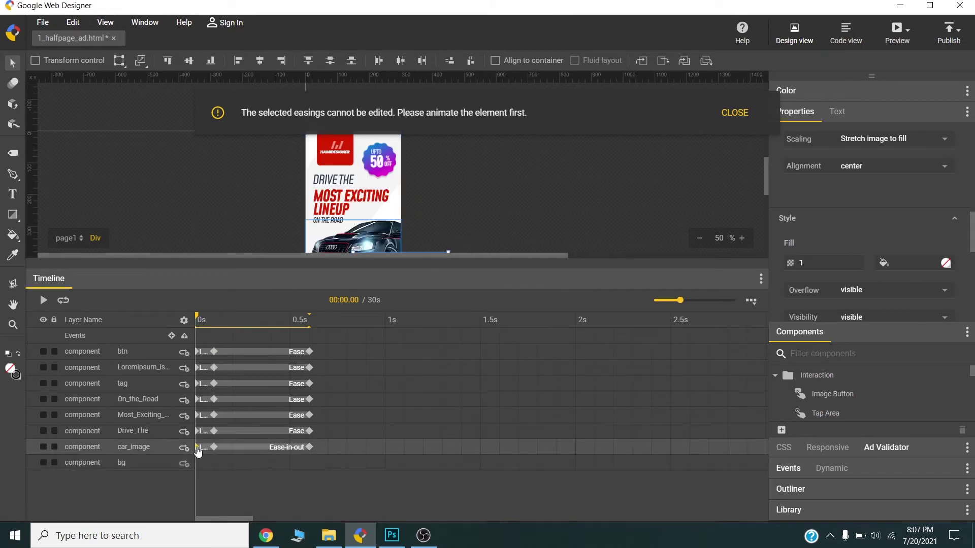
Delete the 0 s keyframes of the car_image, Drive_The, Most Exciting Lineup and On_the_Road layers
{"action": "right_click", "coordinate": [198, 452]}
{"action": "left_click", "coordinate": [206, 476]}
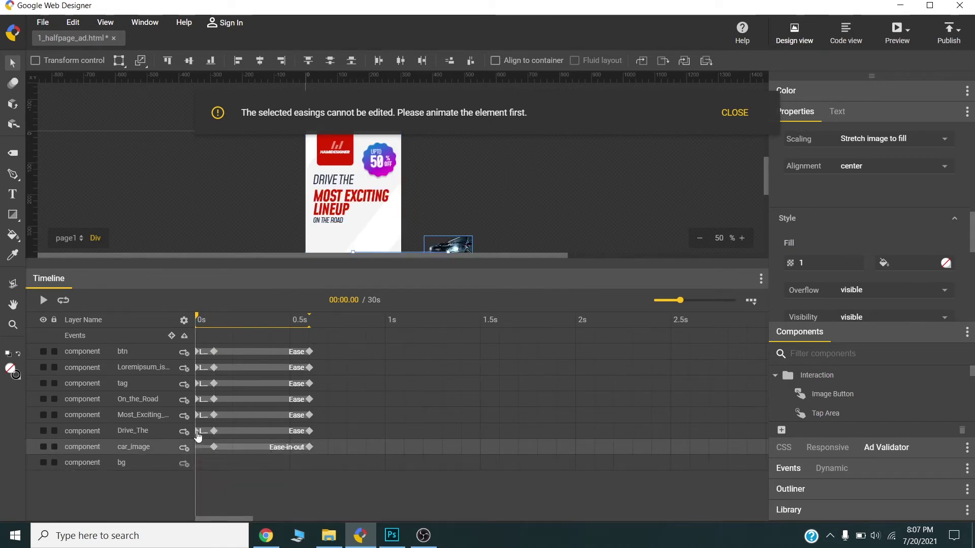
{"action": "left_click", "coordinate": [198, 435]}
{"action": "right_click", "coordinate": [198, 436]}
{"action": "left_click", "coordinate": [207, 463]}
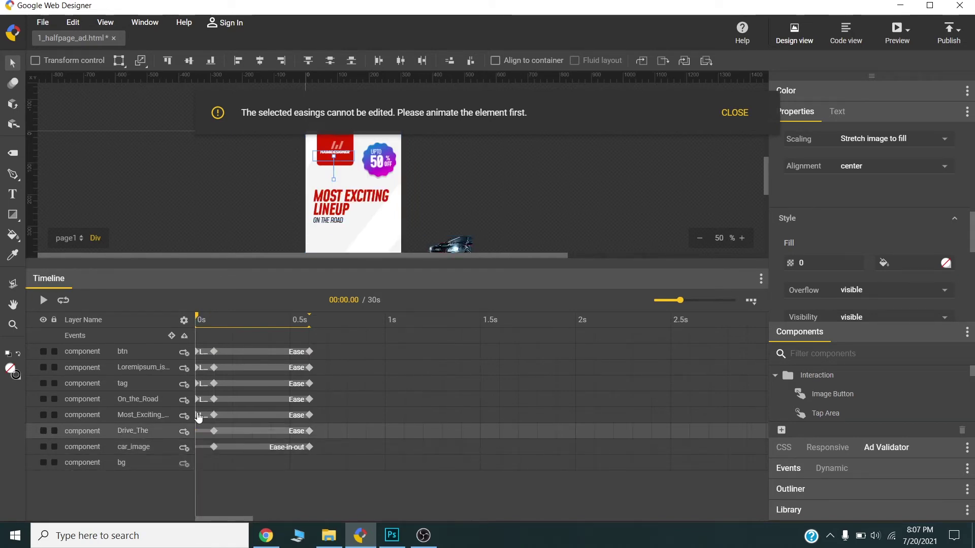
{"action": "left_click", "coordinate": [198, 415]}
{"action": "right_click", "coordinate": [198, 415]}
{"action": "left_click", "coordinate": [215, 447]}
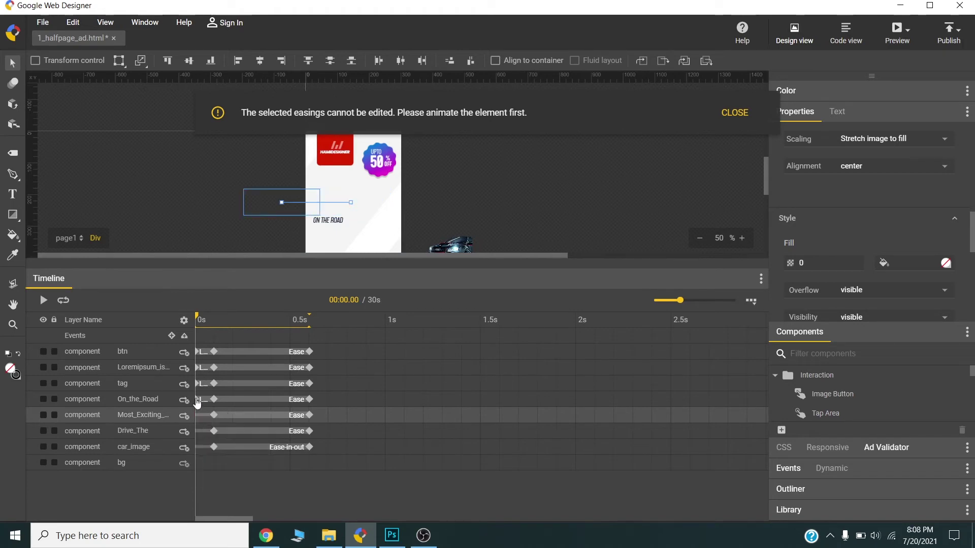
{"action": "left_click", "coordinate": [198, 399]}
{"action": "right_click", "coordinate": [198, 399]}
{"action": "left_click", "coordinate": [208, 437]}
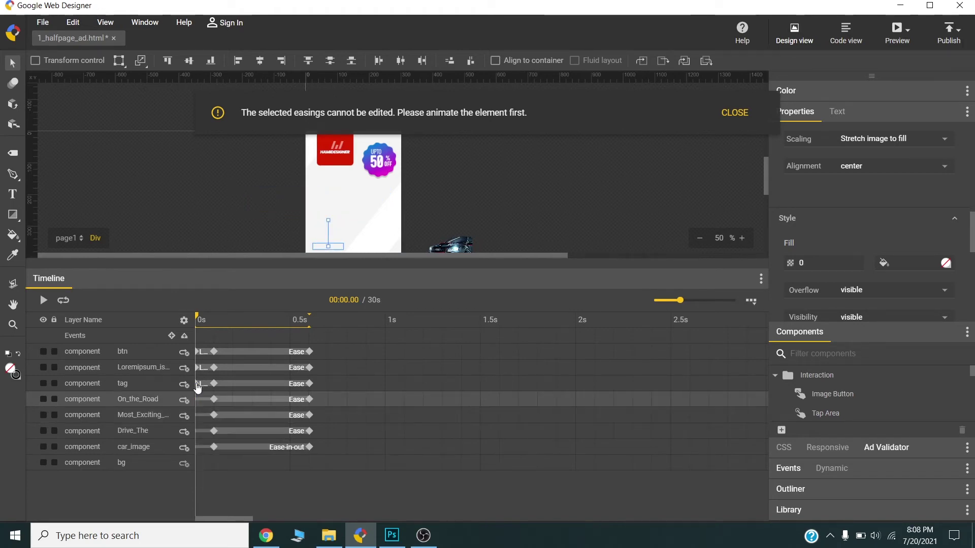
Delete the 0 s keyframes of the tag, Loremipsum and btn layers
{"action": "left_click", "coordinate": [197, 385]}
{"action": "right_click", "coordinate": [198, 384]}
{"action": "left_click", "coordinate": [209, 416]}
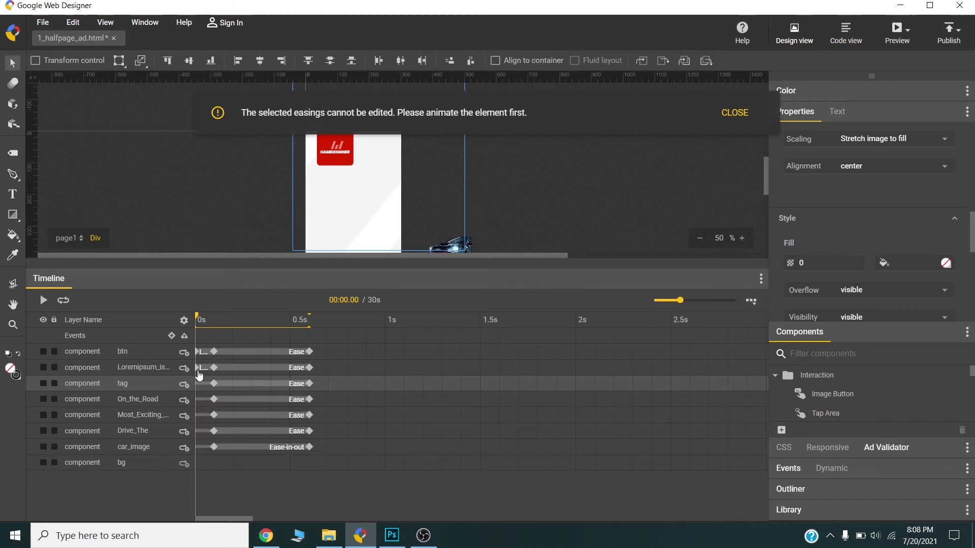
{"action": "left_click", "coordinate": [198, 370]}
{"action": "right_click", "coordinate": [200, 371]}
{"action": "left_click", "coordinate": [209, 404]}
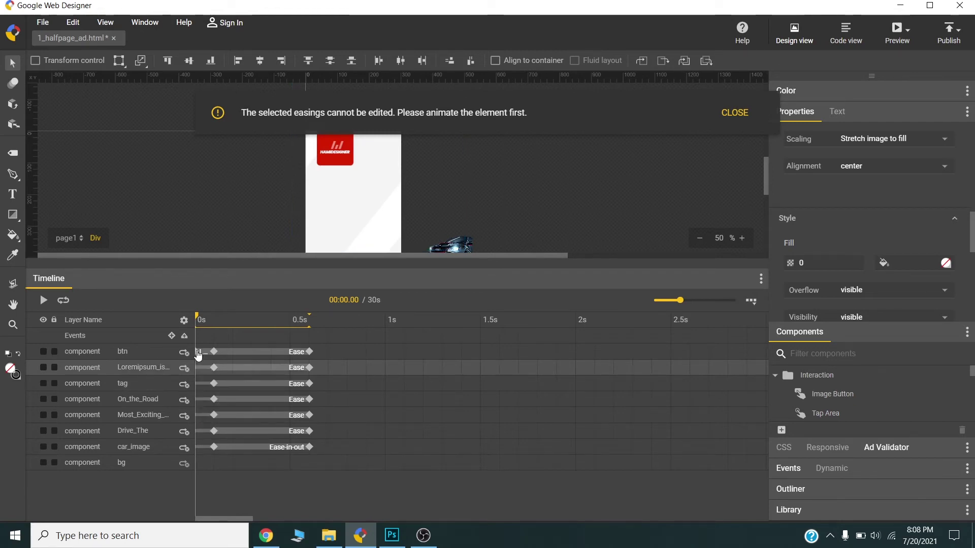
{"action": "left_click", "coordinate": [198, 353]}
{"action": "right_click", "coordinate": [197, 353]}
{"action": "left_click", "coordinate": [206, 384]}
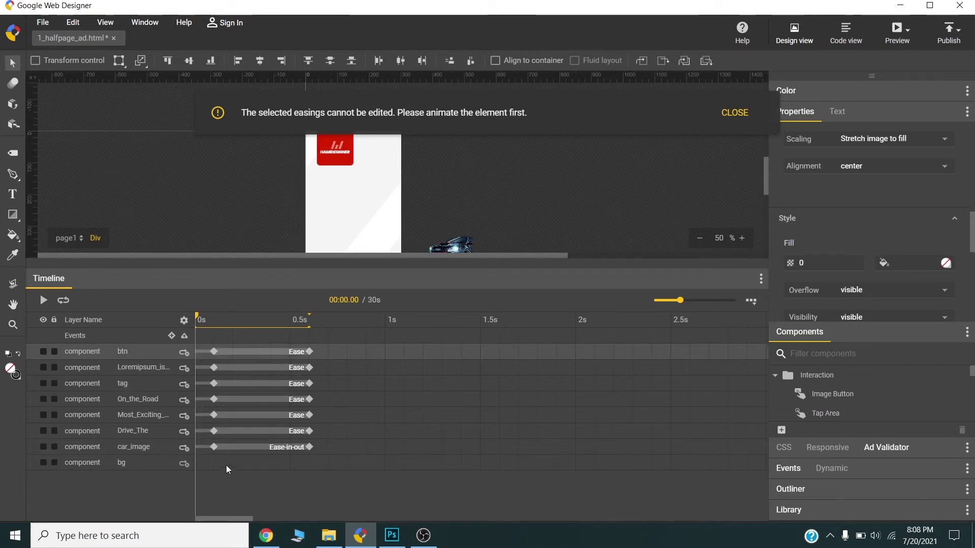
Make the car_image entrance start at 0 s and shift the Drive_The span to run from 0.40 s to 0.90 s
{"action": "left_click", "coordinate": [194, 446]}
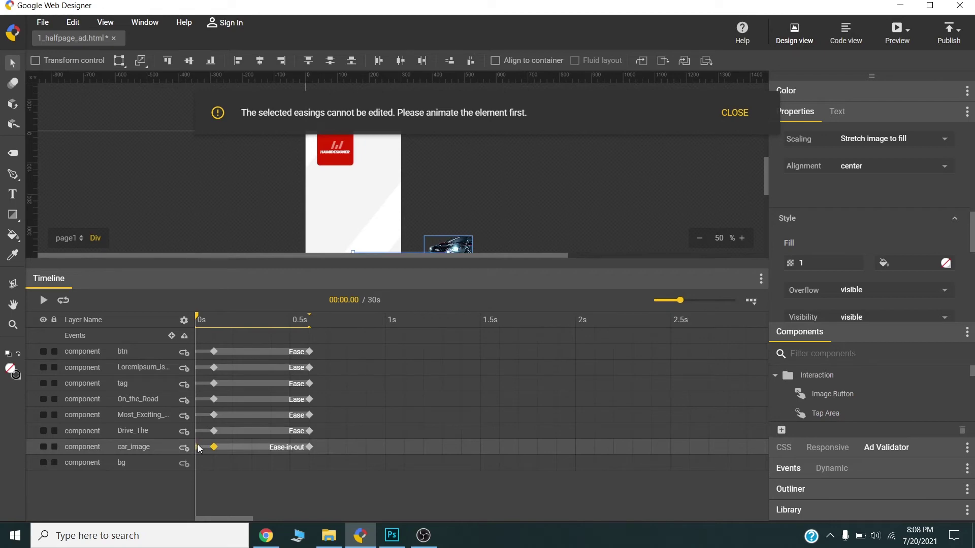
{"action": "key", "text": "Delete"}
{"action": "left_click", "coordinate": [325, 425]}
{"action": "left_click", "coordinate": [238, 436]}
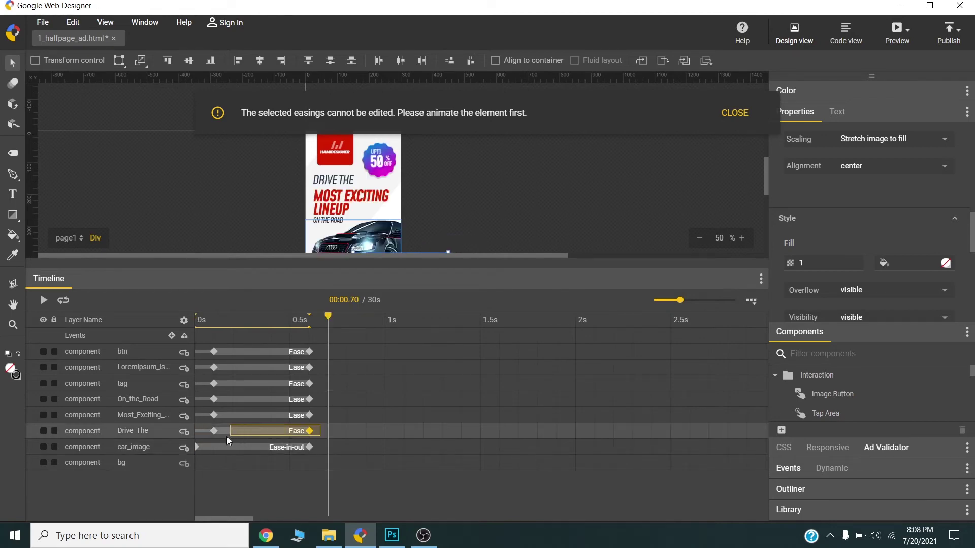
{"action": "left_click", "coordinate": [218, 436]}
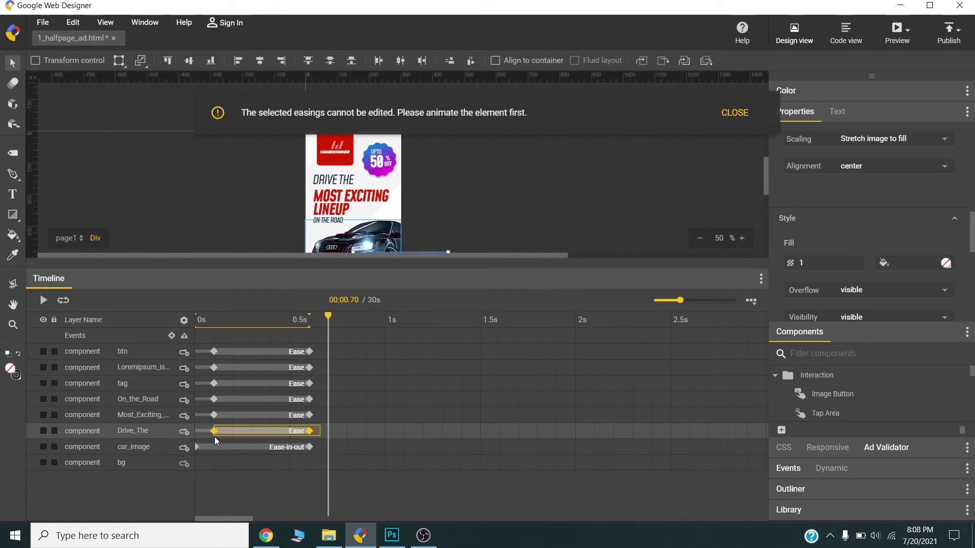
{"action": "left_click_drag", "start_coordinate": [214, 436], "coordinate": [265, 431]}
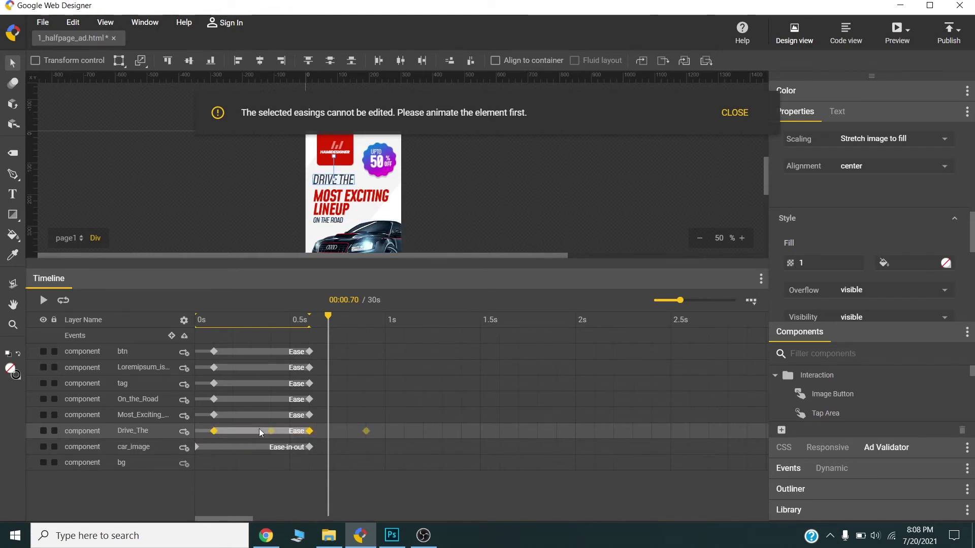
Shift the Most Exciting Lineup entrance span to run from 0.90 s to 1.40 s
{"action": "left_click", "coordinate": [214, 415]}
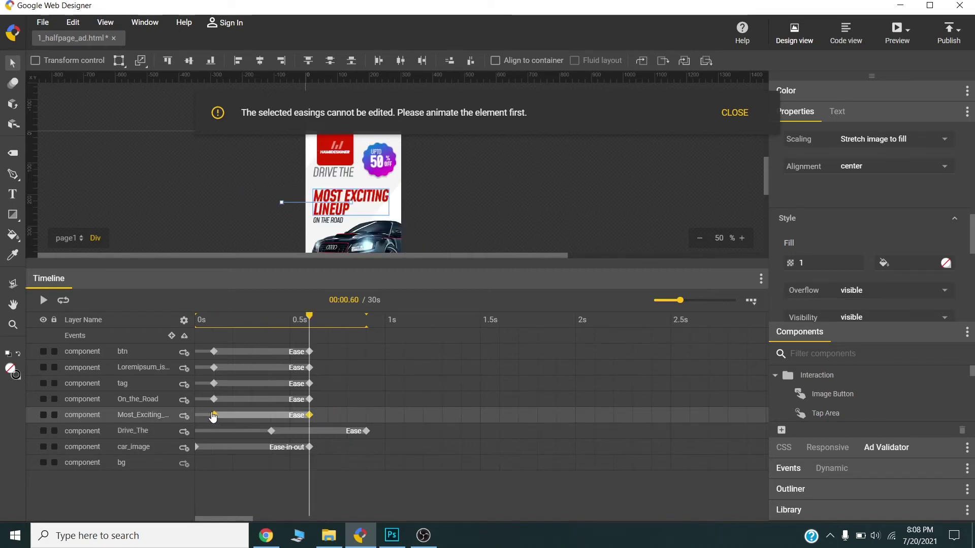
{"action": "left_click_drag", "start_coordinate": [213, 416], "coordinate": [315, 425]}
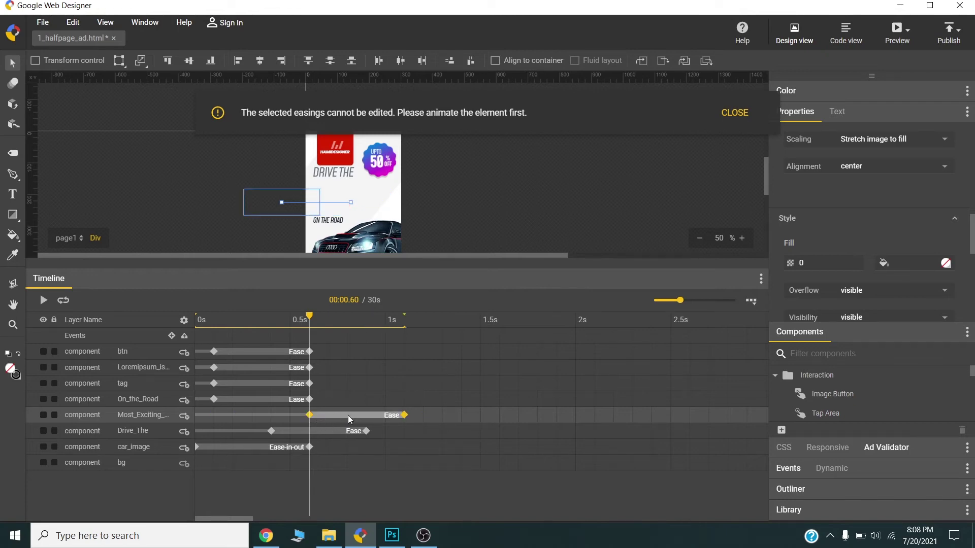
{"action": "left_click_drag", "start_coordinate": [364, 416], "coordinate": [364, 416]}
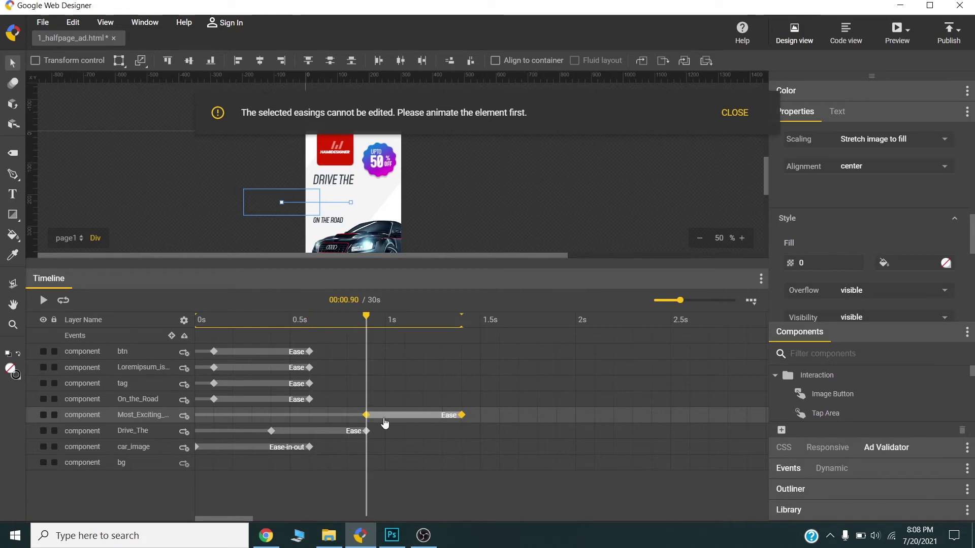
Shift the On_the_Road entrance span to run from 1.40 s to 1.90 s and the tag span from 1.90 s to 2.40 s
{"action": "left_click", "coordinate": [213, 399]}
{"action": "left_click", "coordinate": [309, 399]}
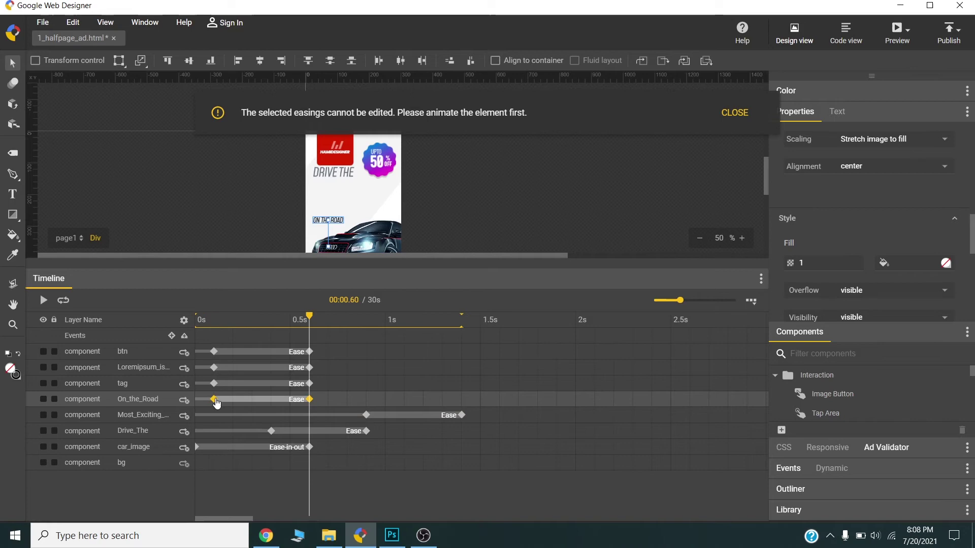
{"action": "left_click_drag", "start_coordinate": [445, 404], "coordinate": [462, 401]}
{"action": "left_click", "coordinate": [309, 383]}
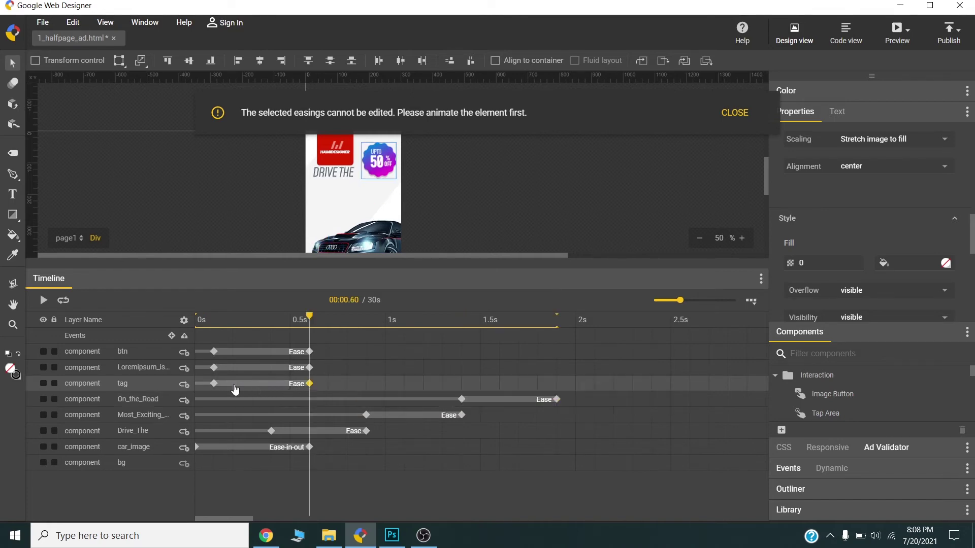
{"action": "left_click", "coordinate": [213, 384]}
{"action": "left_click_drag", "start_coordinate": [213, 389], "coordinate": [556, 382]}
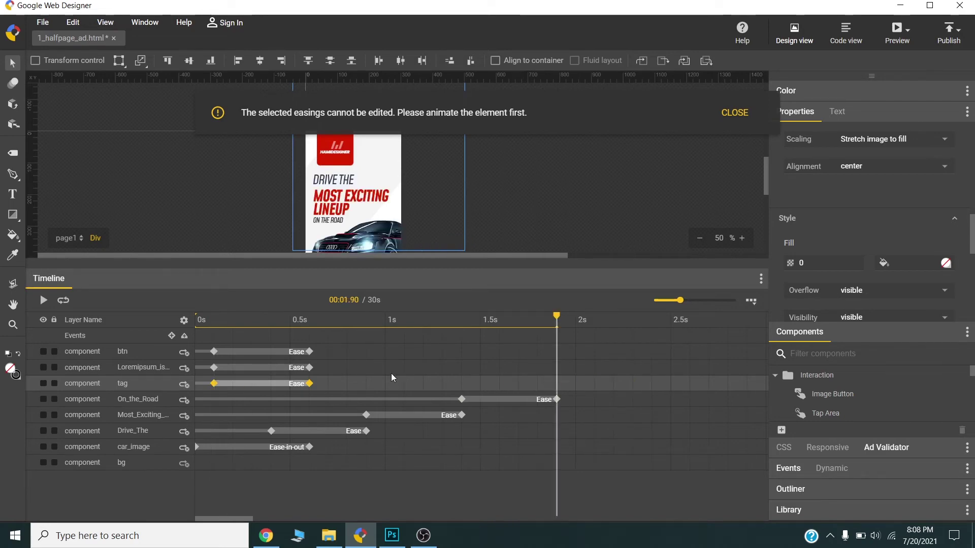
Shift the Loremipsum entrance span to start at 2.40 s and the btn span to start at 2.60 s
{"action": "left_click_drag", "start_coordinate": [214, 368], "coordinate": [638, 381]}
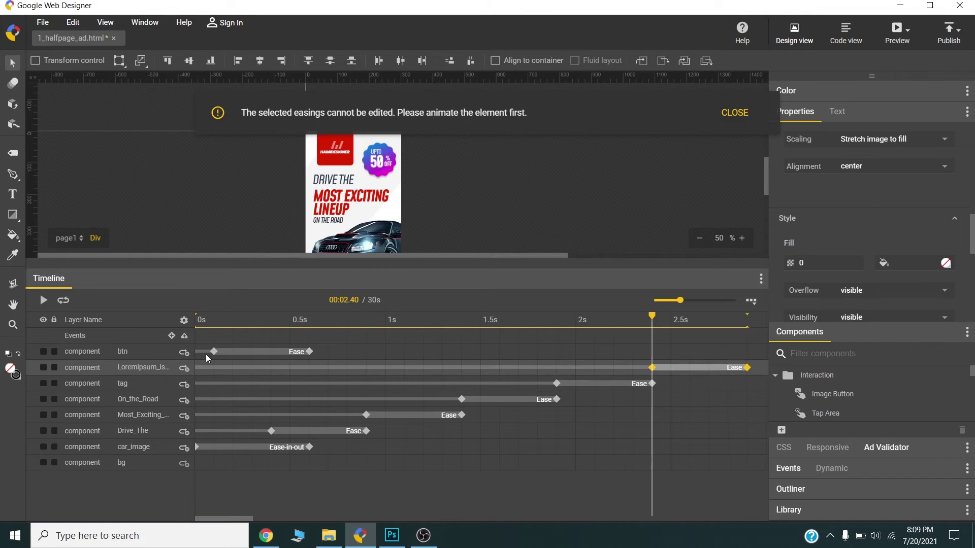
{"action": "left_click_drag", "start_coordinate": [216, 349], "coordinate": [690, 351]}
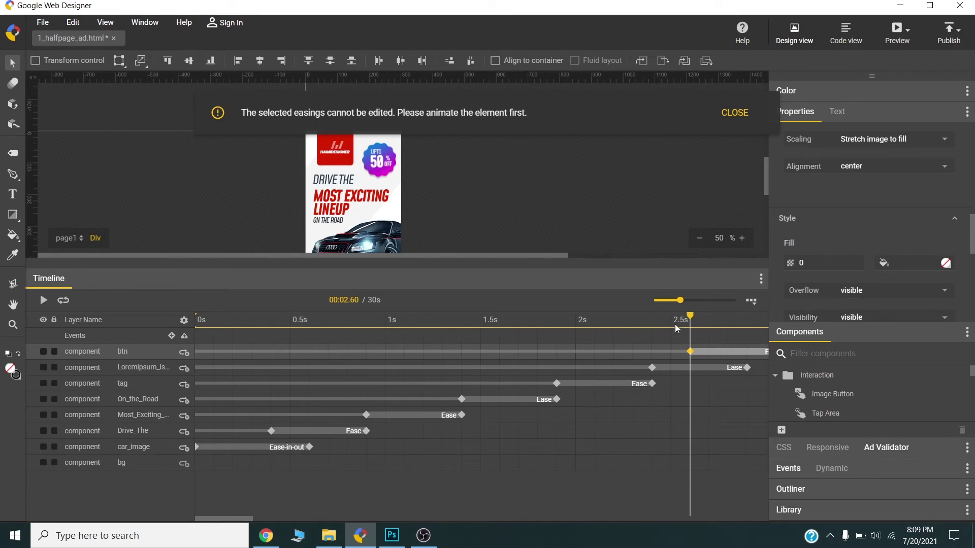
{"action": "left_click_drag", "start_coordinate": [679, 300], "coordinate": [656, 311]}
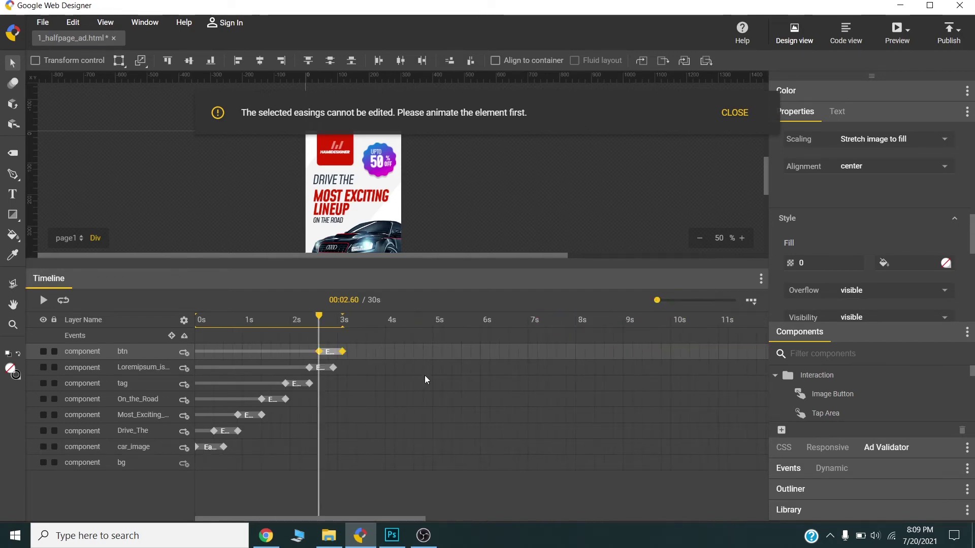
Save the banner file, dismiss the easing warning, preview the animation in the browser and return to Google Web Designer
{"action": "key", "text": "ctrl+s"}
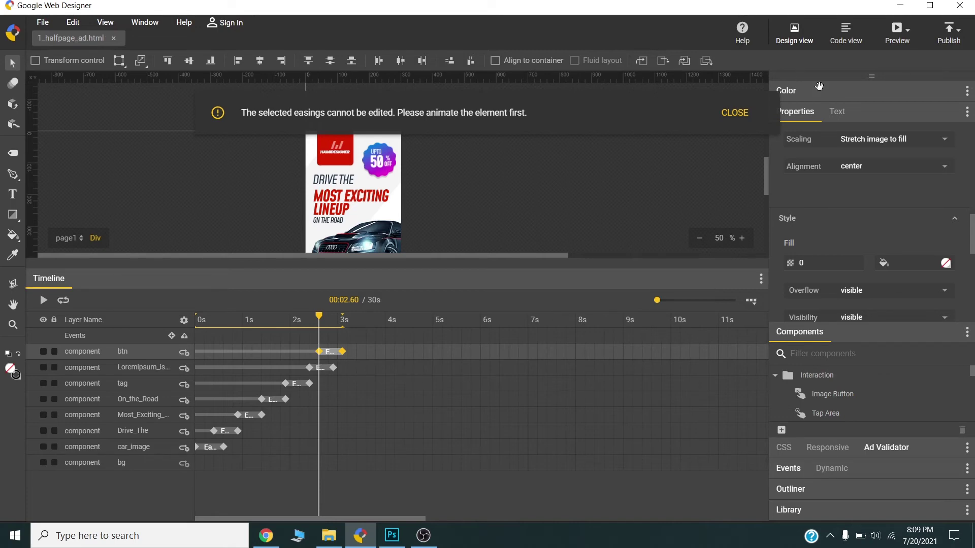
{"action": "left_click", "coordinate": [736, 113]}
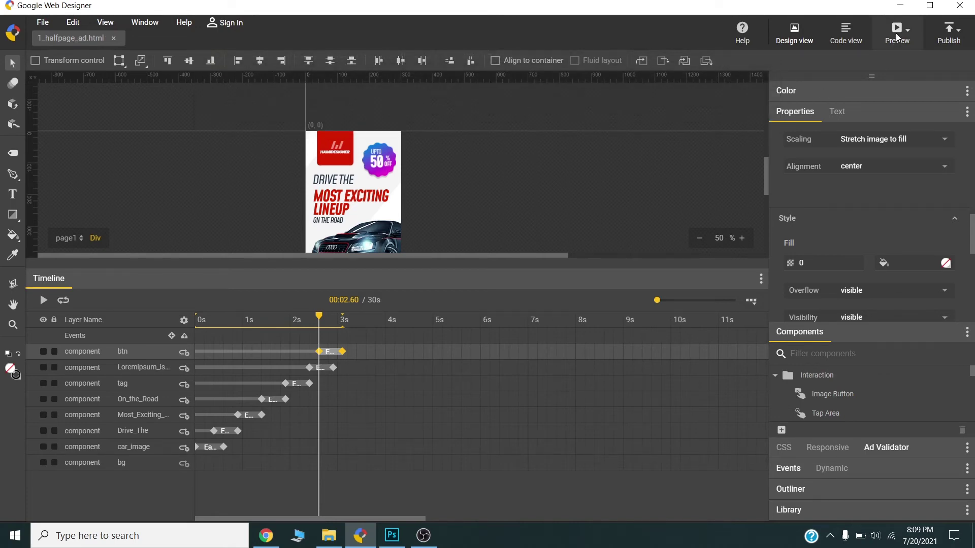
{"action": "left_click", "coordinate": [896, 32]}
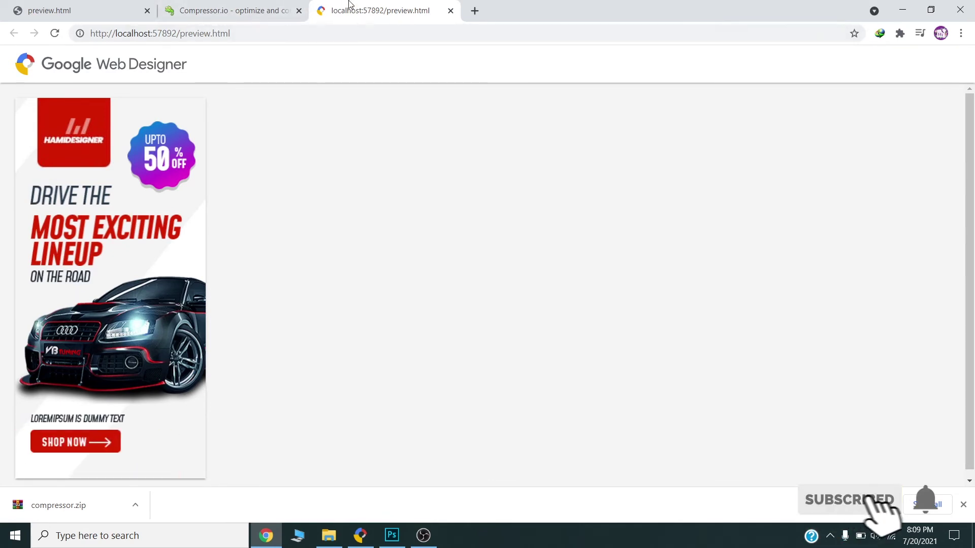
{"action": "left_click", "coordinate": [234, 10]}
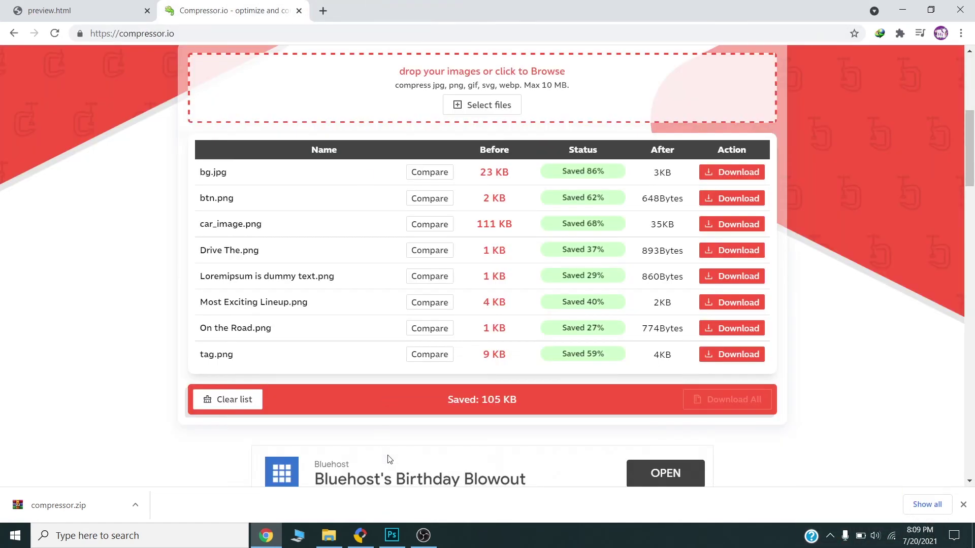
{"action": "left_click", "coordinate": [359, 536]}
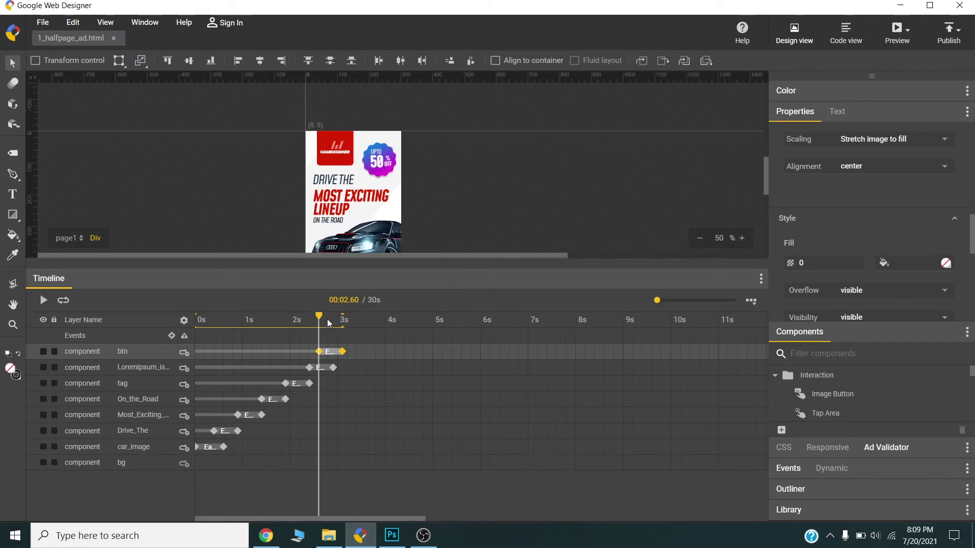
Insert a keyframe on the btn layer at 5.00 s
{"action": "left_click", "coordinate": [376, 319]}
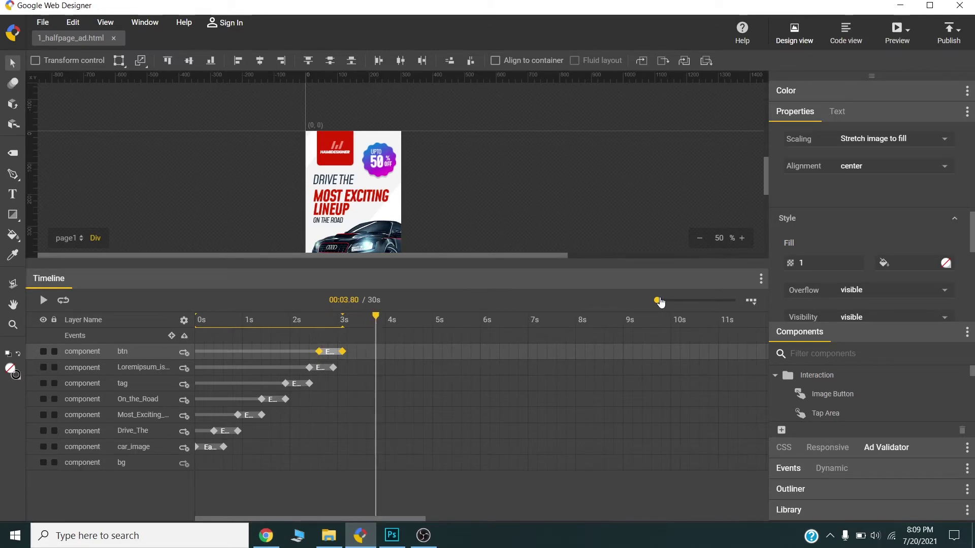
{"action": "left_click_drag", "start_coordinate": [660, 302], "coordinate": [671, 301]}
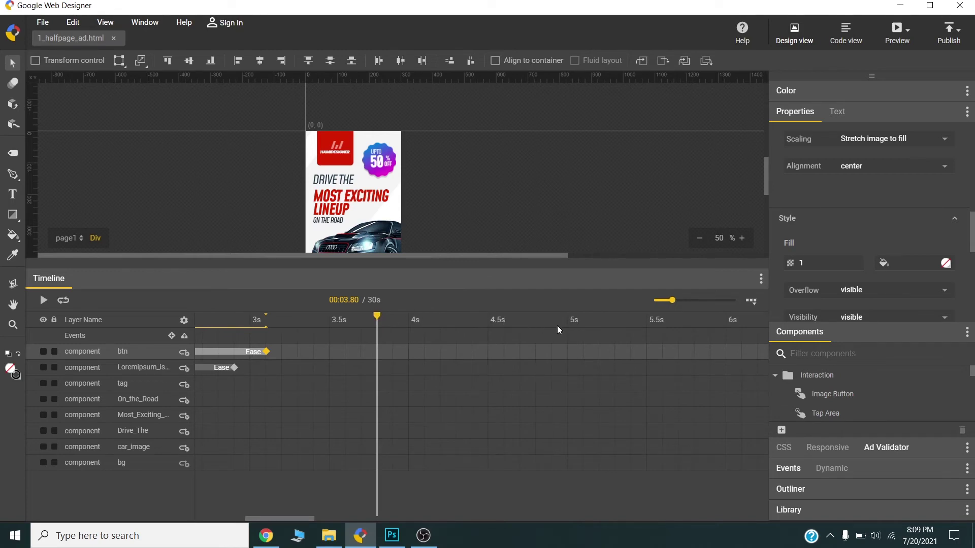
{"action": "left_click_drag", "start_coordinate": [377, 316], "coordinate": [567, 328]}
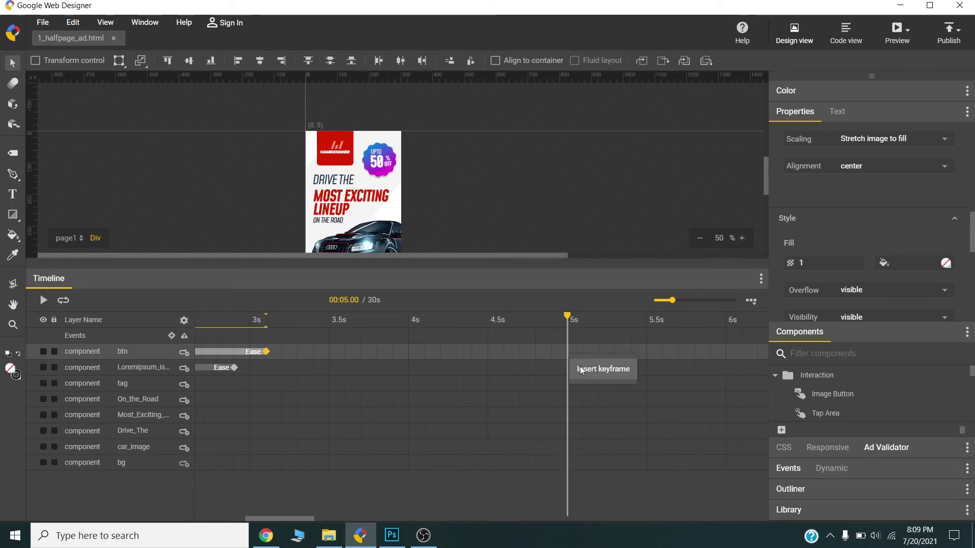
{"action": "left_click", "coordinate": [569, 356]}
Insert a btn keyframe at 5.10 s and set its scale to 1.2 on all axes
{"action": "left_click", "coordinate": [583, 350]}
{"action": "left_click", "coordinate": [591, 364]}
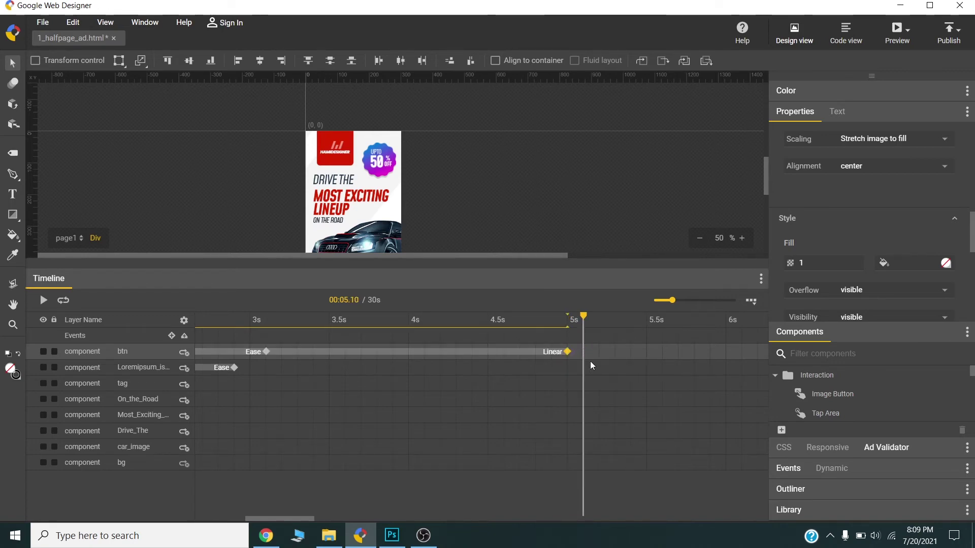
{"action": "scroll", "coordinate": [865, 193], "scroll_direction": "up", "scroll_amount": 6}
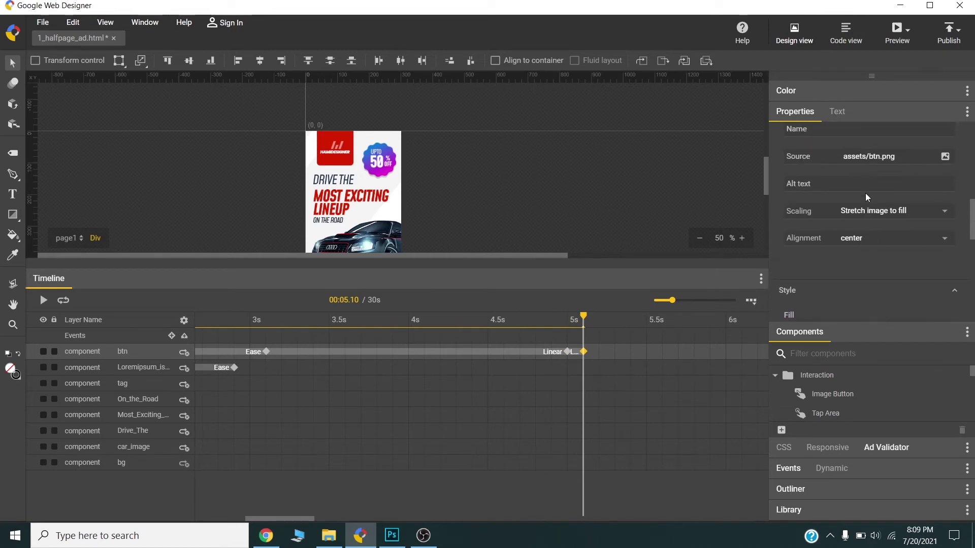
{"action": "scroll", "coordinate": [845, 226], "scroll_direction": "down", "scroll_amount": 1}
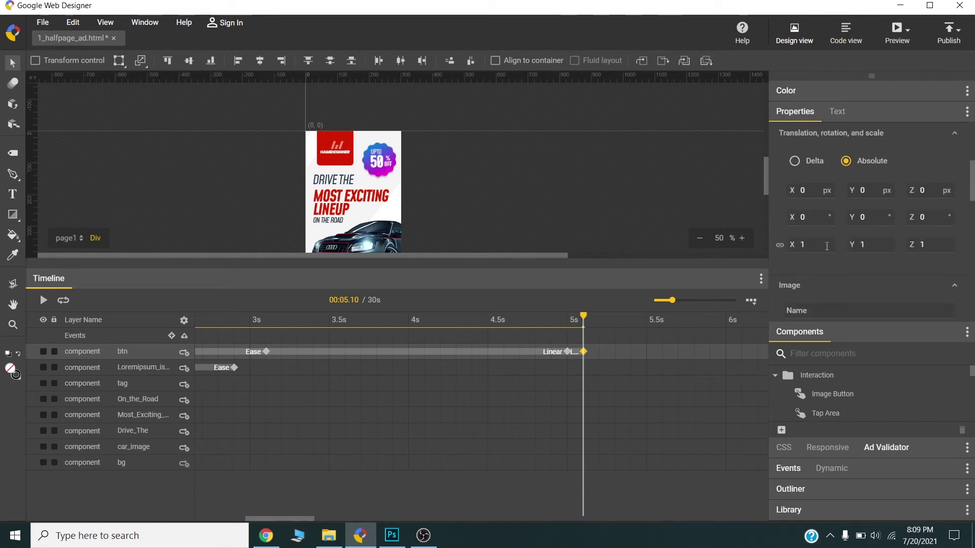
{"action": "left_click", "coordinate": [825, 245]}
{"action": "type", "text": "1"}
{"action": "key", "text": "Tab"}
Insert a btn keyframe at 5.20 s and set its scale to 1
{"action": "left_click_drag", "start_coordinate": [583, 318], "coordinate": [599, 325]}
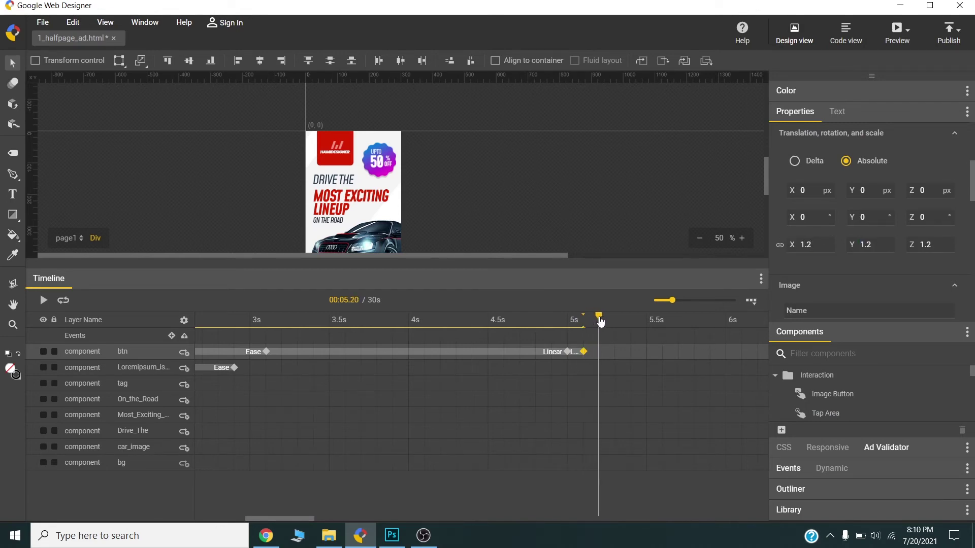
{"action": "left_click", "coordinate": [598, 348]}
{"action": "left_click", "coordinate": [815, 241]}
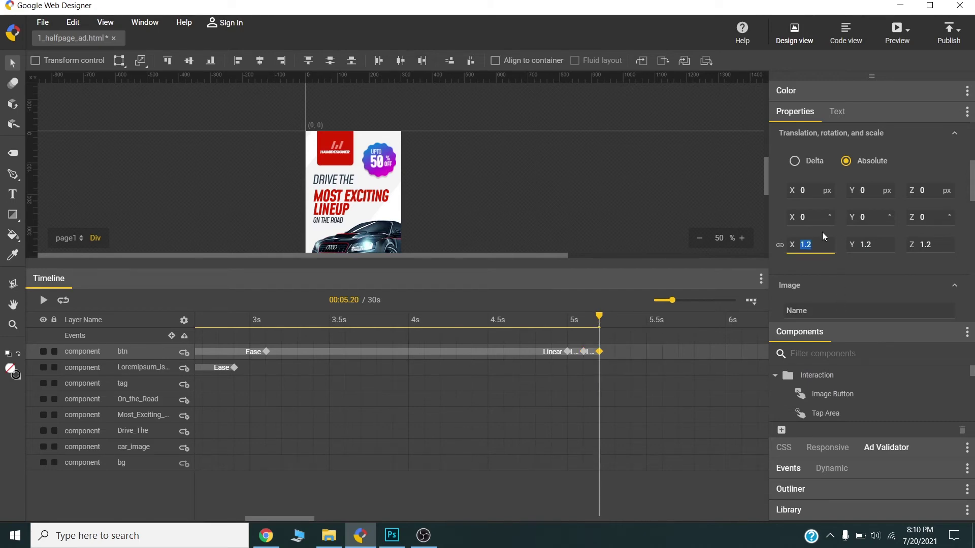
{"action": "type", "text": "1"}
{"action": "key", "text": "Return"}
Add a btn keyframe at 5.30 s with the scale set to 1.2
{"action": "left_click_drag", "start_coordinate": [599, 317], "coordinate": [615, 321]}
{"action": "left_click", "coordinate": [827, 248]}
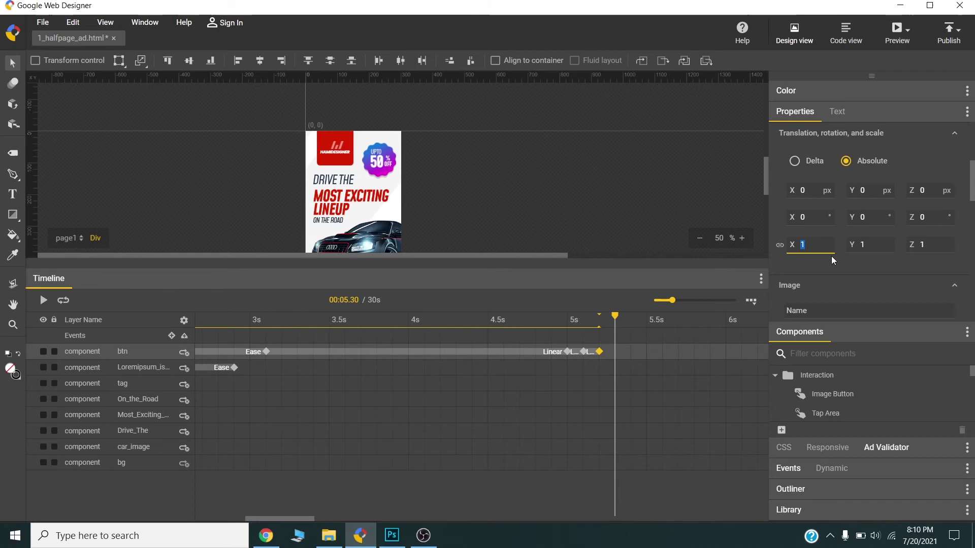
{"action": "type", "text": "1.2"}
{"action": "key", "text": "Return"}
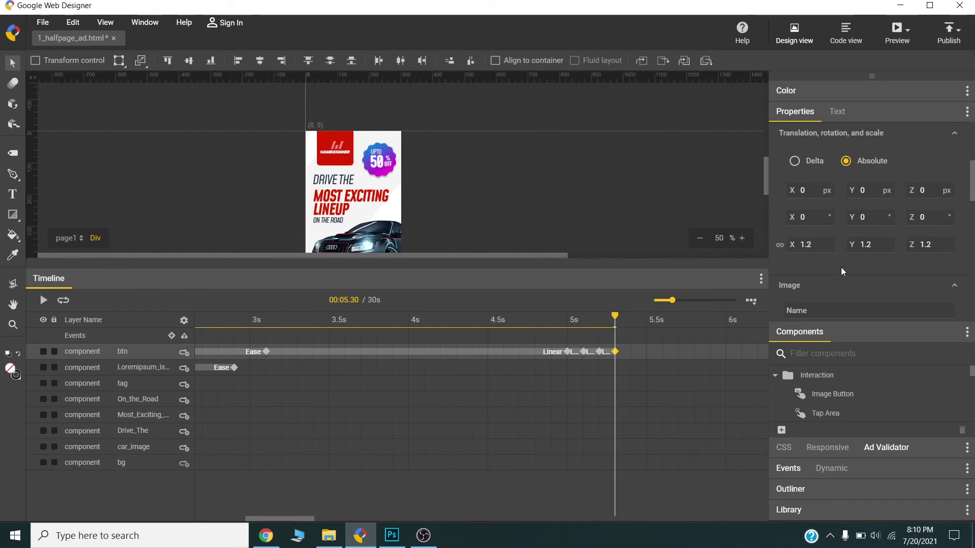
Add a btn keyframe at 5.40 s with the scale set to 1
{"action": "left_click", "coordinate": [632, 321]}
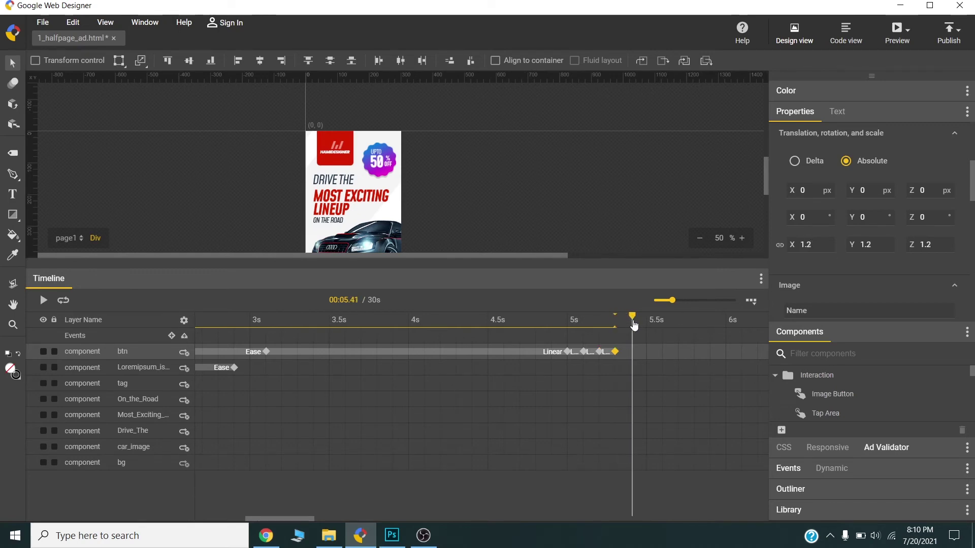
{"action": "left_click_drag", "start_coordinate": [634, 325], "coordinate": [631, 324]}
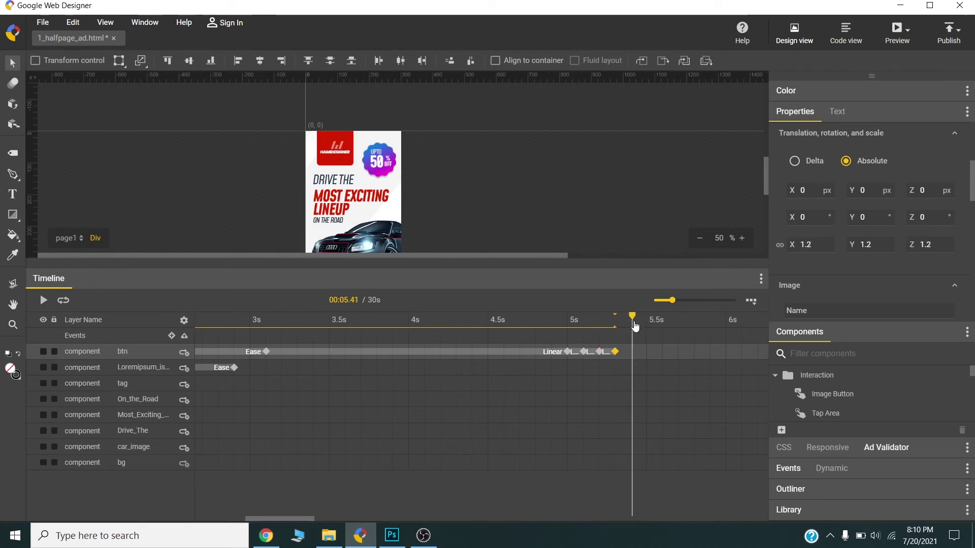
{"action": "double_click", "coordinate": [812, 248]}
{"action": "type", "text": "1"}
{"action": "key", "text": "Return"}
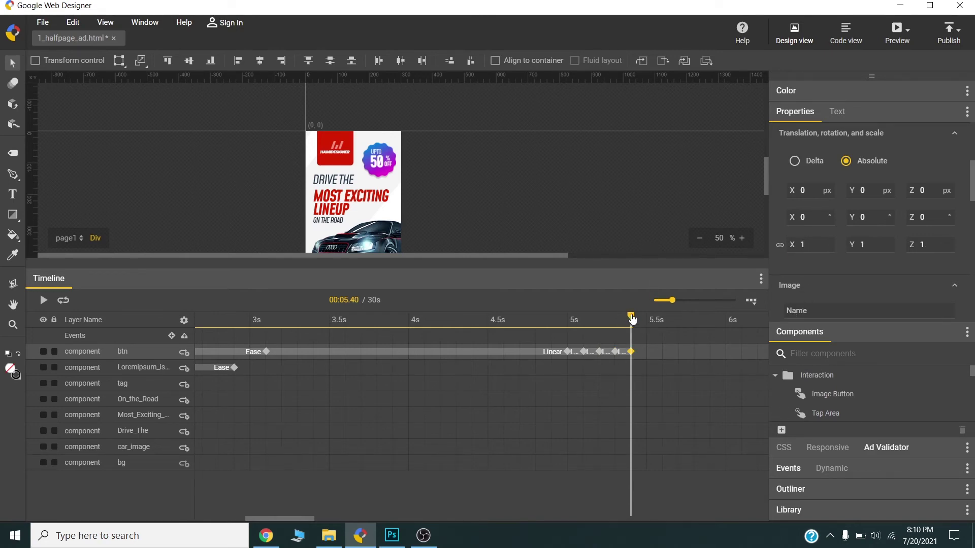
Apply easing to the four btn pulse segments between 5.00 s and 5.40 s, choosing Ease for the last three
{"action": "left_click_drag", "start_coordinate": [632, 325], "coordinate": [582, 328]}
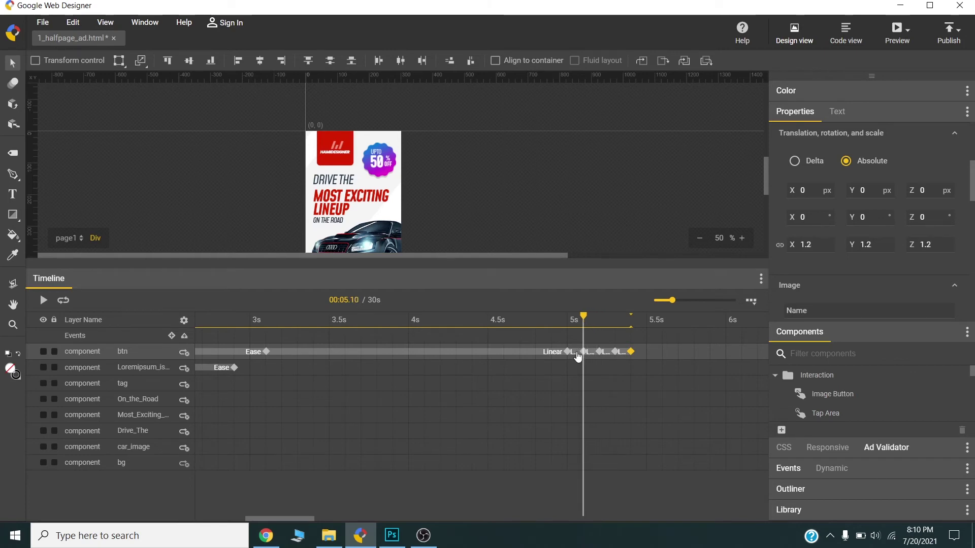
{"action": "right_click", "coordinate": [584, 352]}
{"action": "left_click", "coordinate": [596, 292]}
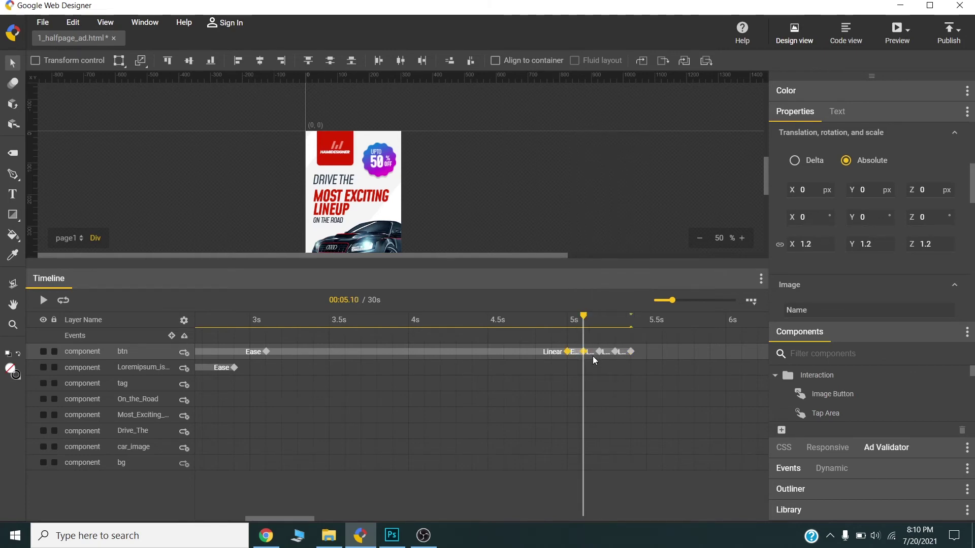
{"action": "left_click", "coordinate": [592, 353]}
{"action": "right_click", "coordinate": [592, 353]}
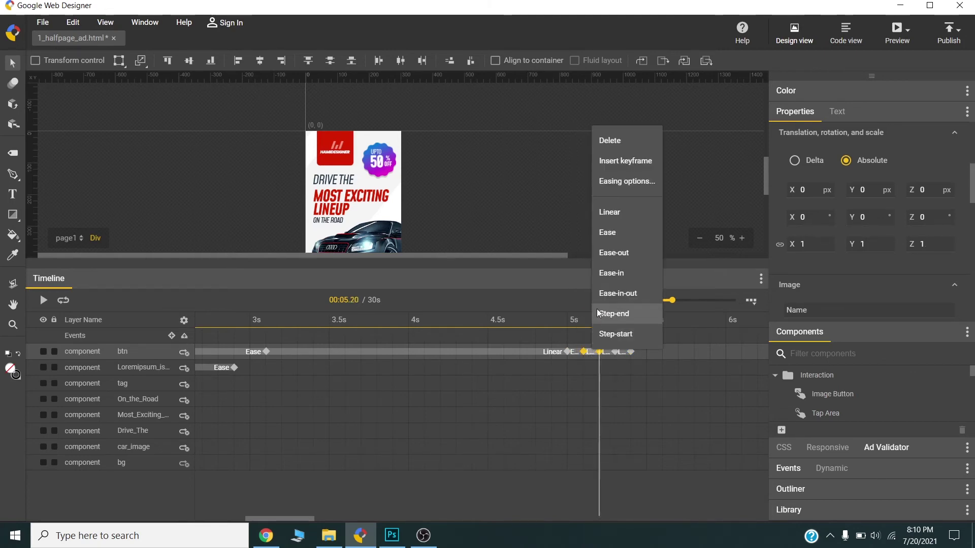
{"action": "left_click", "coordinate": [605, 233]}
{"action": "right_click", "coordinate": [608, 353]}
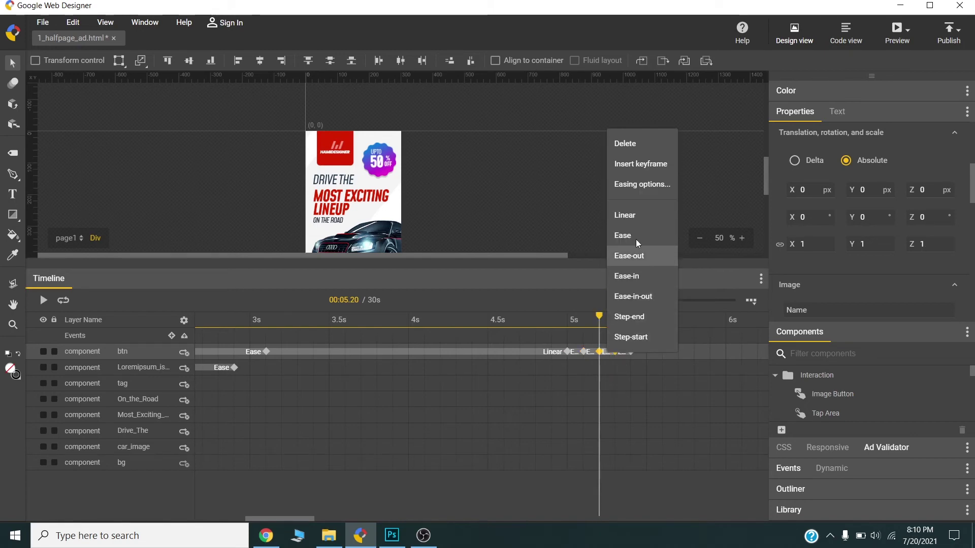
{"action": "left_click", "coordinate": [636, 236]}
{"action": "left_click", "coordinate": [625, 354]}
{"action": "right_click", "coordinate": [625, 355]}
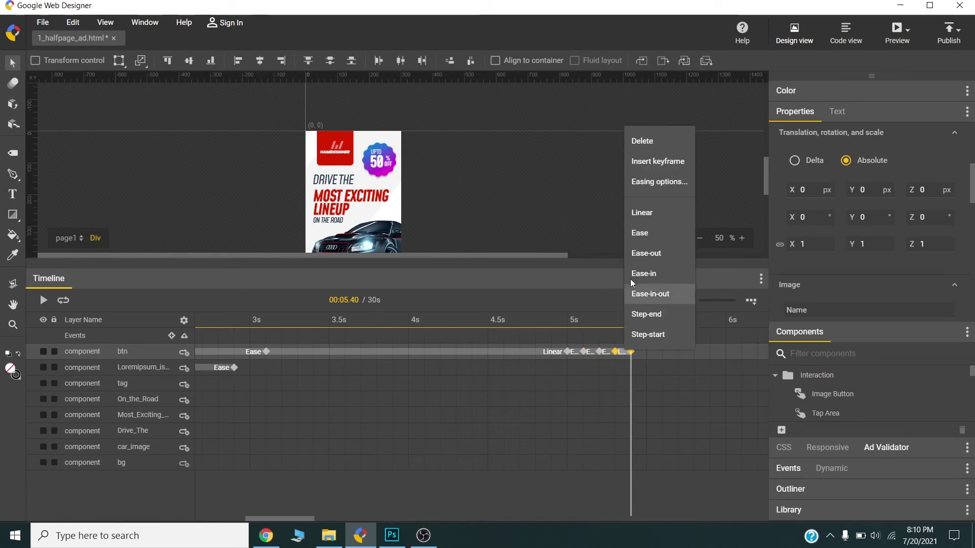
{"action": "left_click", "coordinate": [634, 235]}
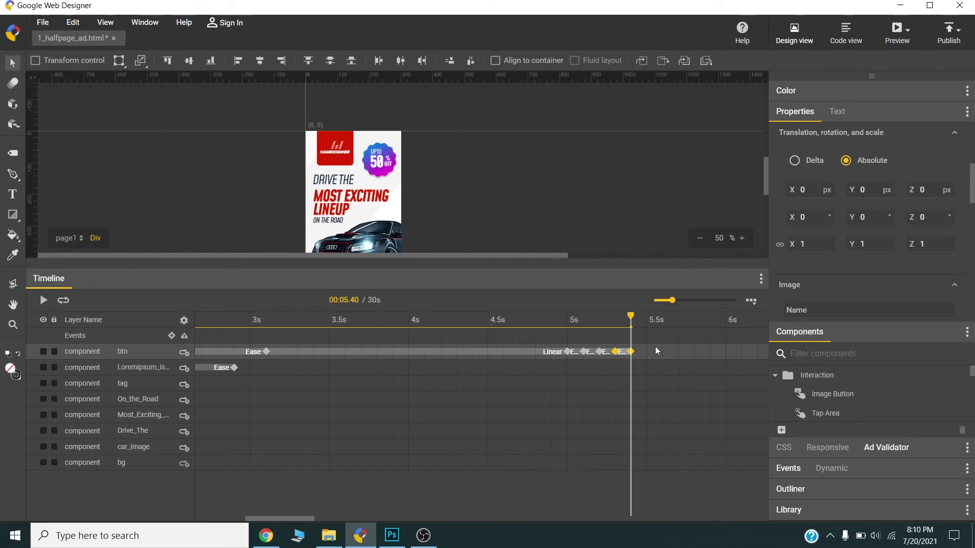
Preview the banner with the pulsing button in the browser and return to Google Web Designer
{"action": "key", "text": "ctrl+Return"}
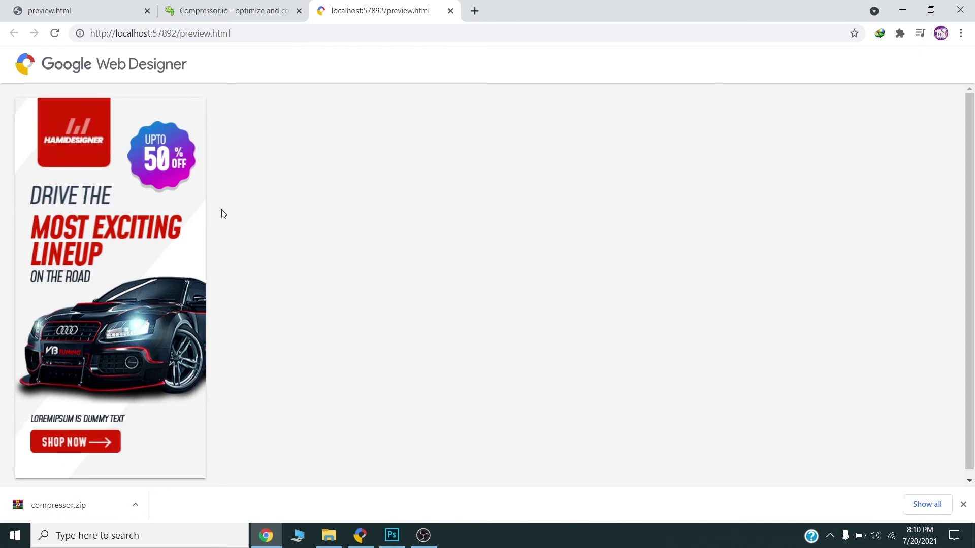
{"action": "left_click", "coordinate": [228, 11]}
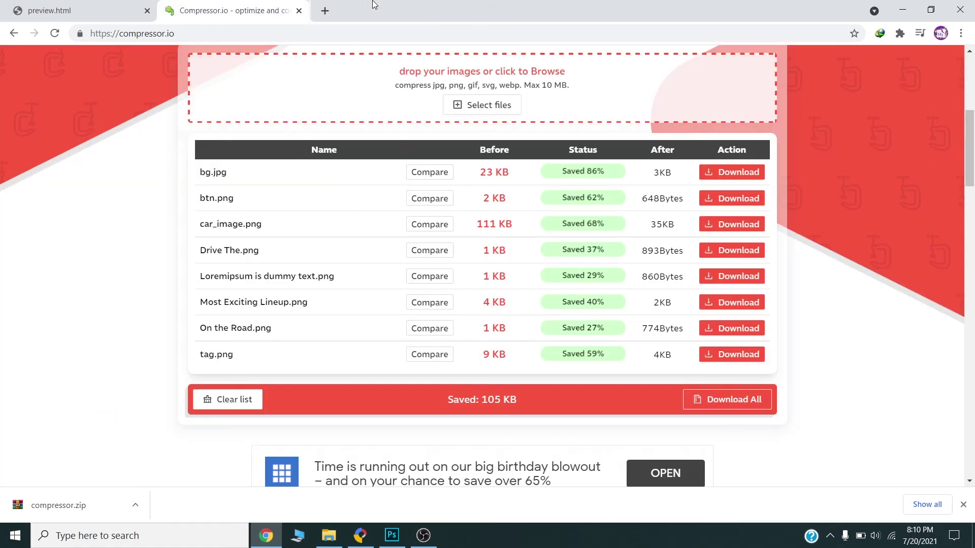
{"action": "left_click", "coordinate": [360, 536]}
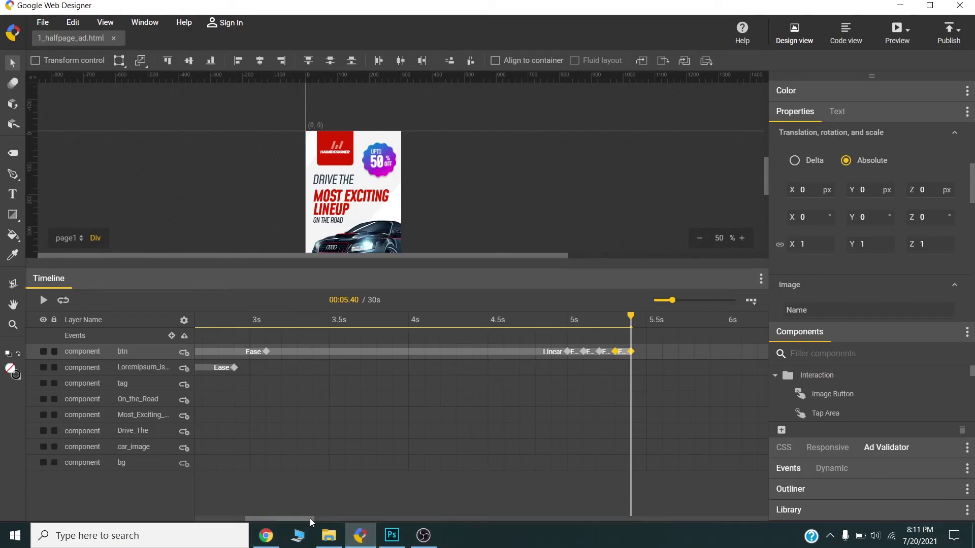
Scrub the playhead past the end of the whole animation and return it to 0 s
{"action": "left_click_drag", "start_coordinate": [310, 518], "coordinate": [299, 519]}
{"action": "left_click_drag", "start_coordinate": [672, 300], "coordinate": [659, 305]}
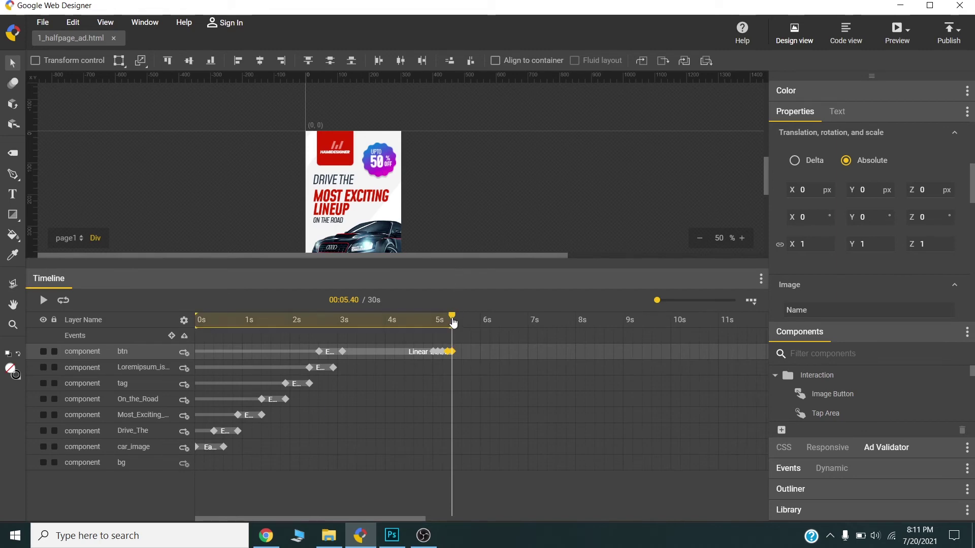
{"action": "left_click_drag", "start_coordinate": [453, 319], "coordinate": [615, 319]}
{"action": "key", "text": "Home"}
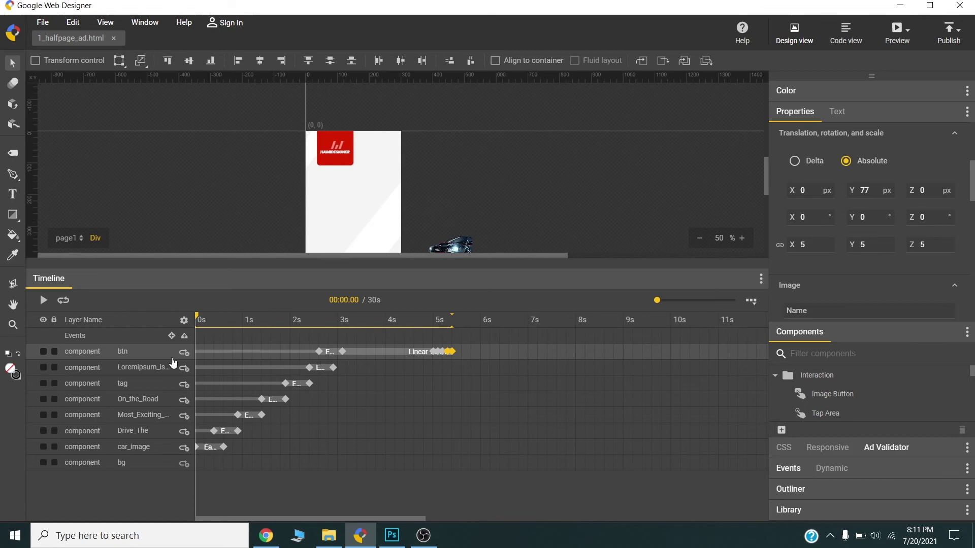
Add a timeline label named Repeat at 0 s in the Events row
{"action": "right_click", "coordinate": [198, 339]}
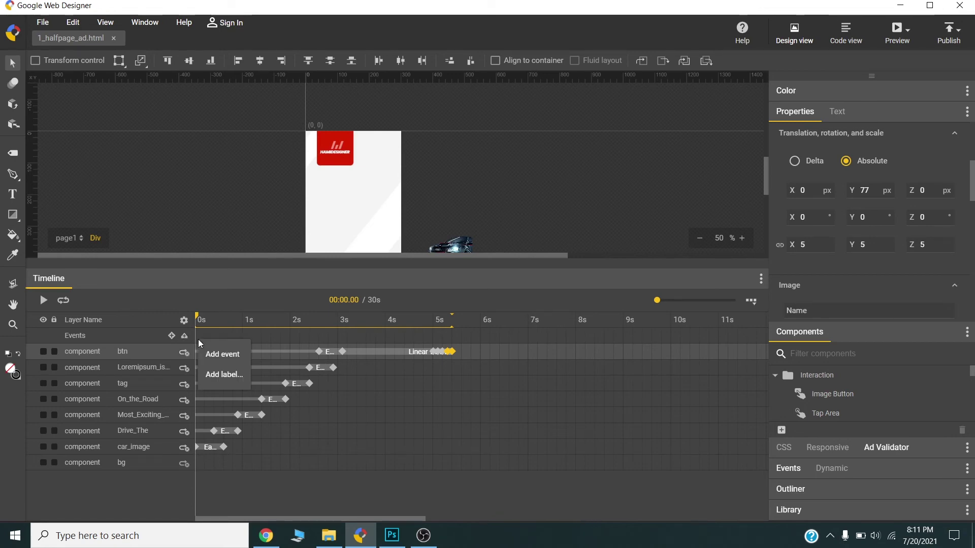
{"action": "left_click", "coordinate": [217, 373]}
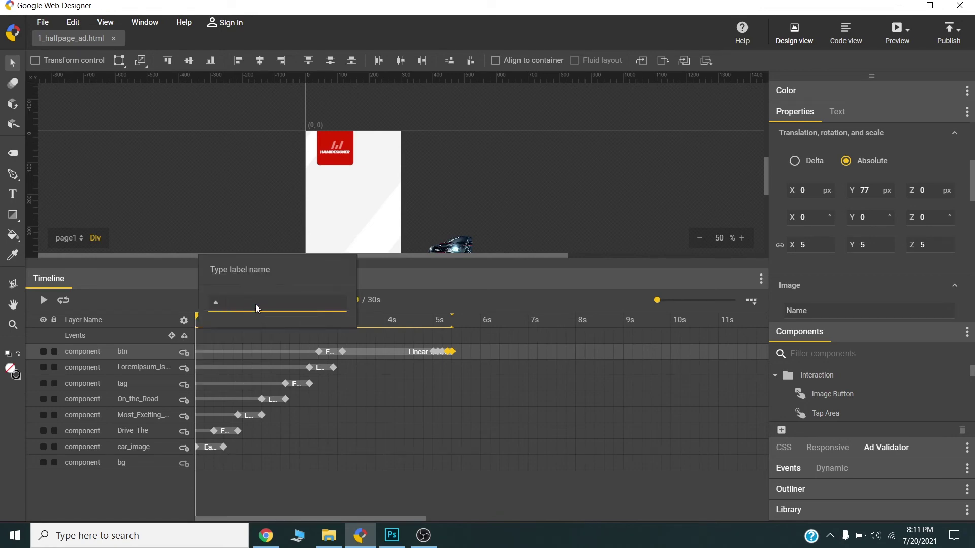
{"action": "type", "text": "Repeat"}
{"action": "key", "text": "Return"}
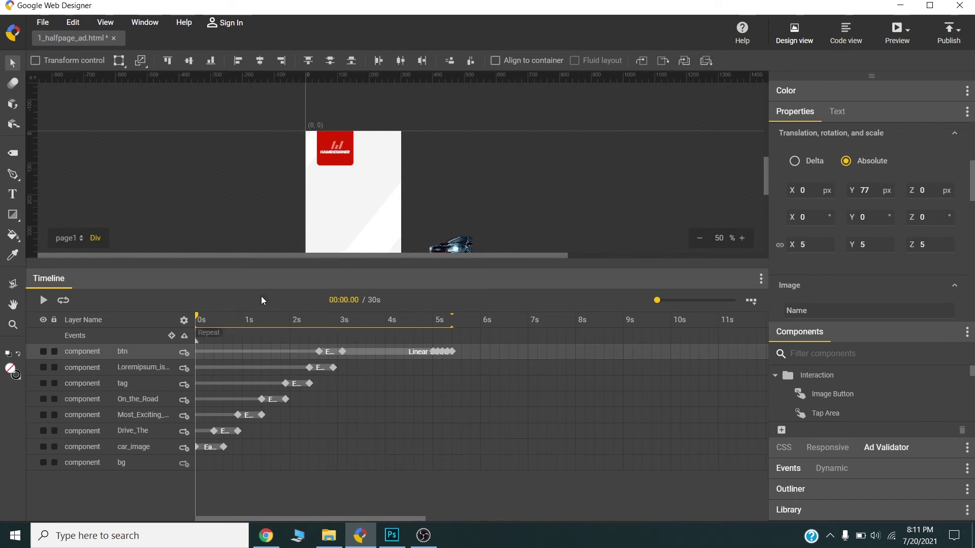
Add a timeline event at 9.00 s in the Events row
{"action": "left_click", "coordinate": [623, 342]}
{"action": "right_click", "coordinate": [622, 342]}
{"action": "left_click", "coordinate": [628, 355]}
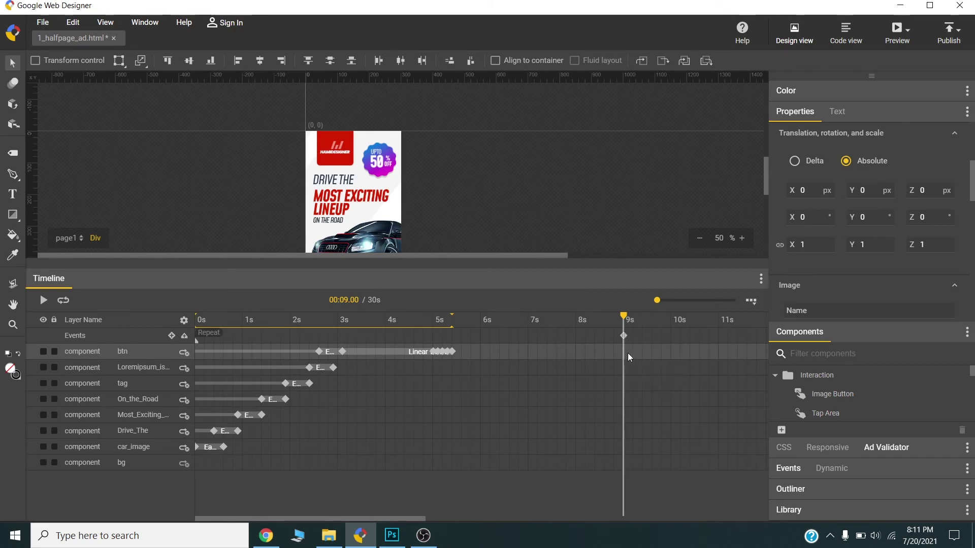
Configure the 9.00 s event with the Timeline action gotoAndPlayNTimes on page1, using the label Repeat and a repeat count of 1
{"action": "left_click", "coordinate": [624, 339]}
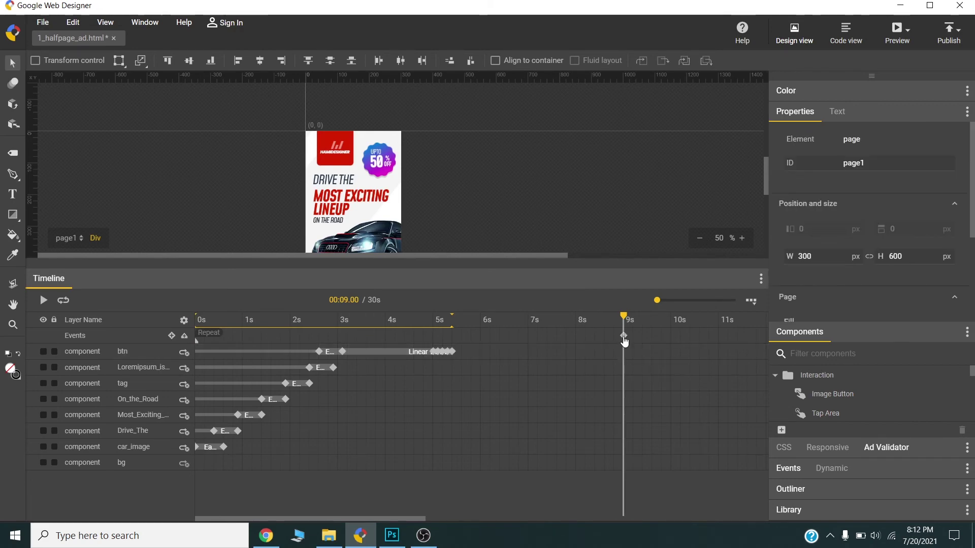
{"action": "double_click", "coordinate": [624, 339]}
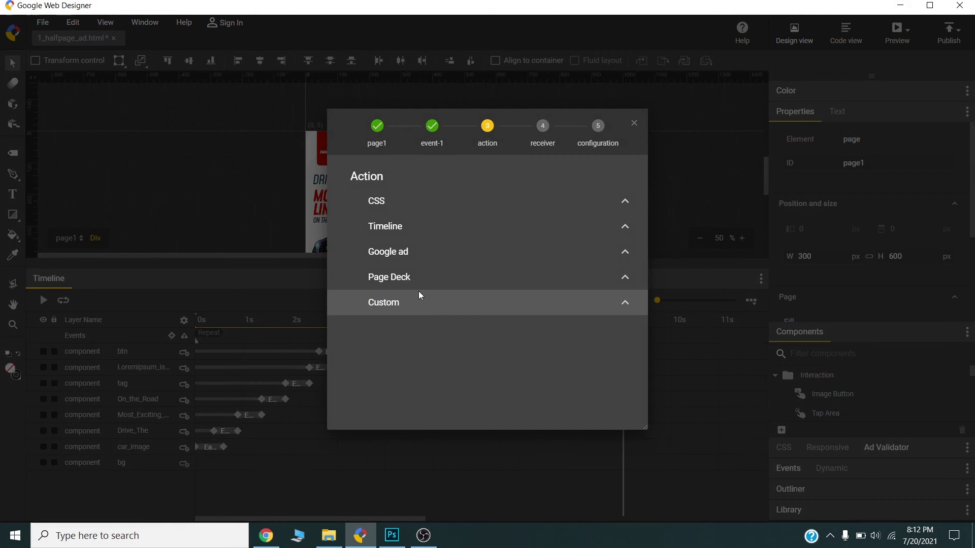
{"action": "left_click", "coordinate": [410, 225]}
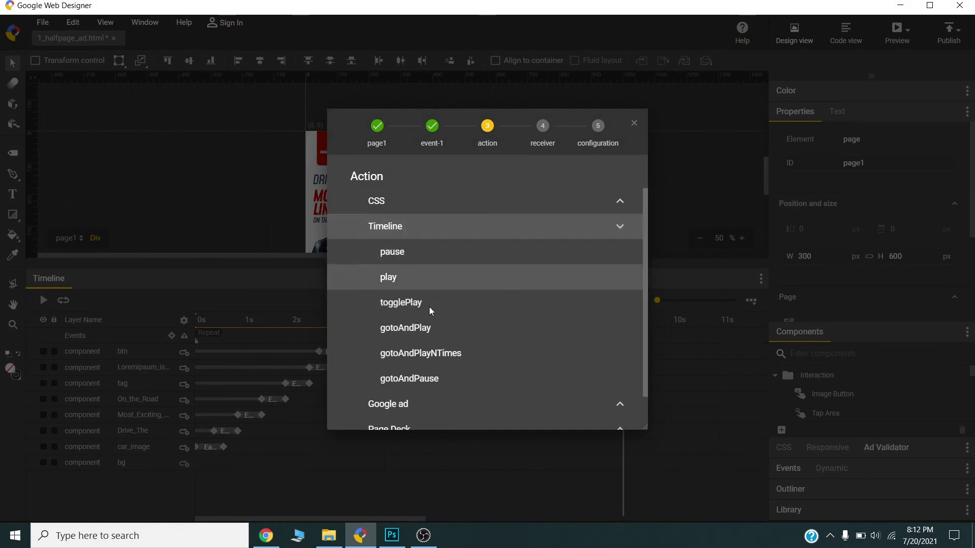
{"action": "left_click", "coordinate": [437, 351]}
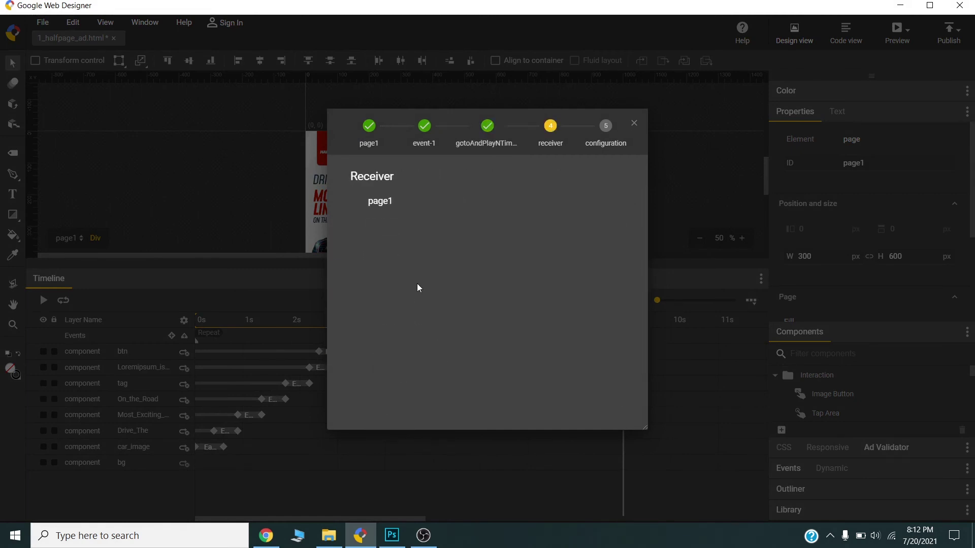
{"action": "left_click", "coordinate": [386, 199]}
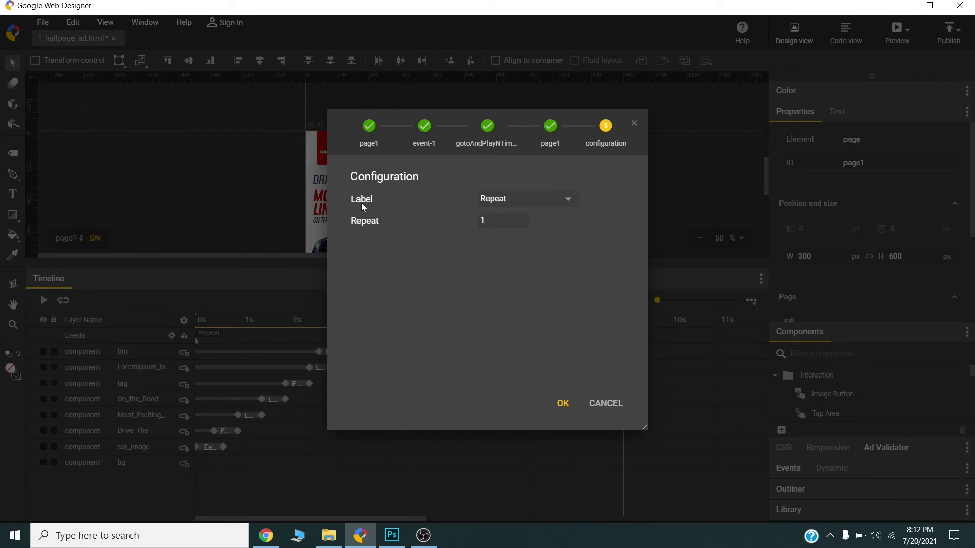
{"action": "left_click", "coordinate": [521, 217]}
{"action": "left_click", "coordinate": [562, 403]}
Save the banner file and preview the repeating animation in the browser
{"action": "key", "text": "ctrl+s"}
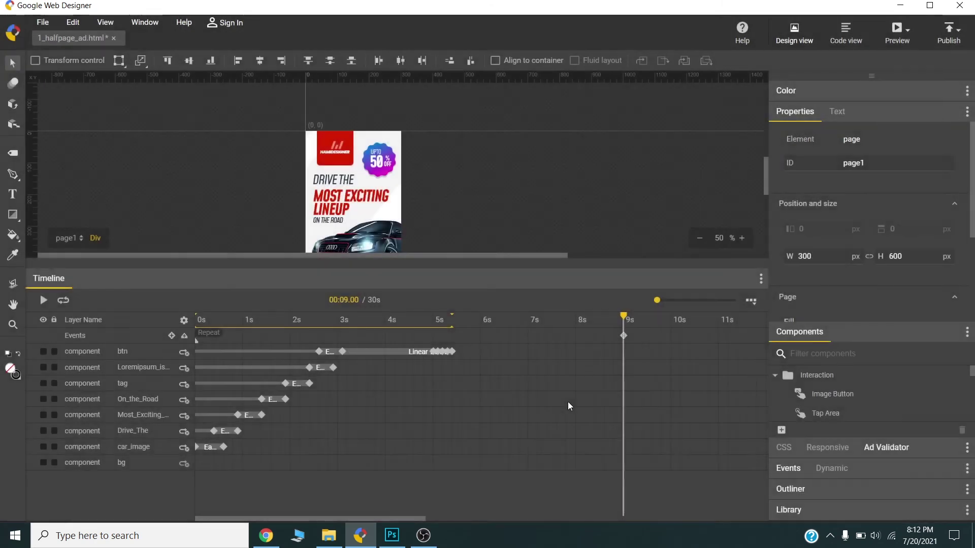
{"action": "key", "text": "ctrl+Return"}
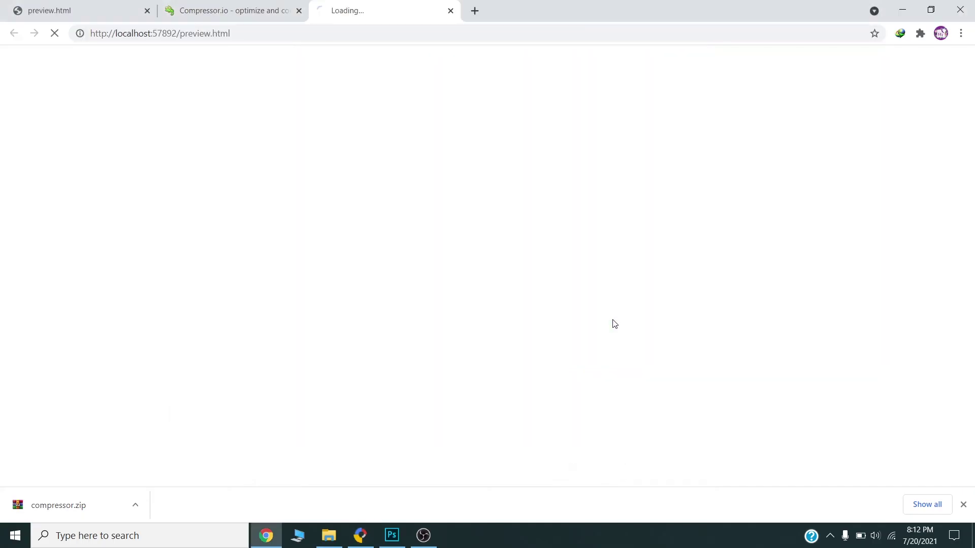
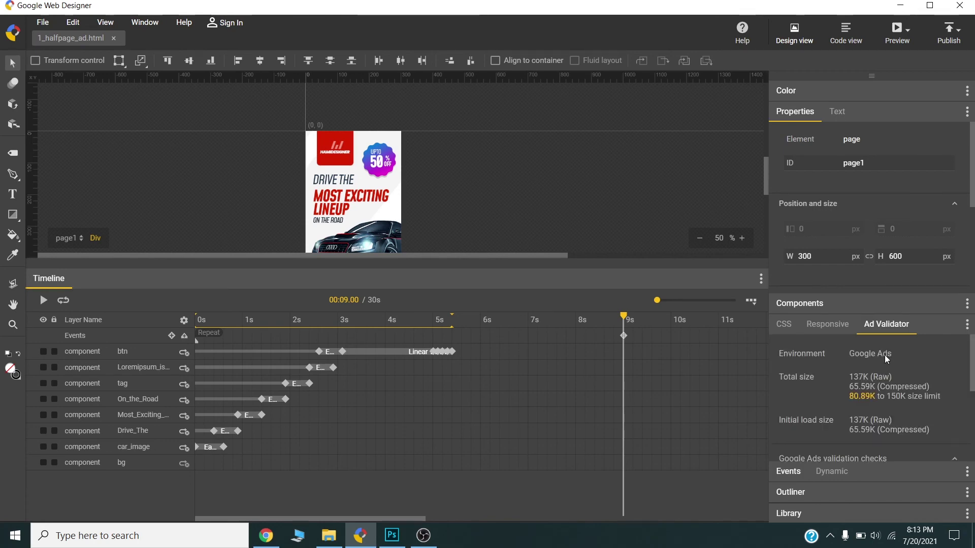
Review the banner's file size and Google Ads validation checks in the Ad Validator
{"action": "scroll", "coordinate": [903, 409], "scroll_direction": "down", "scroll_amount": 5}
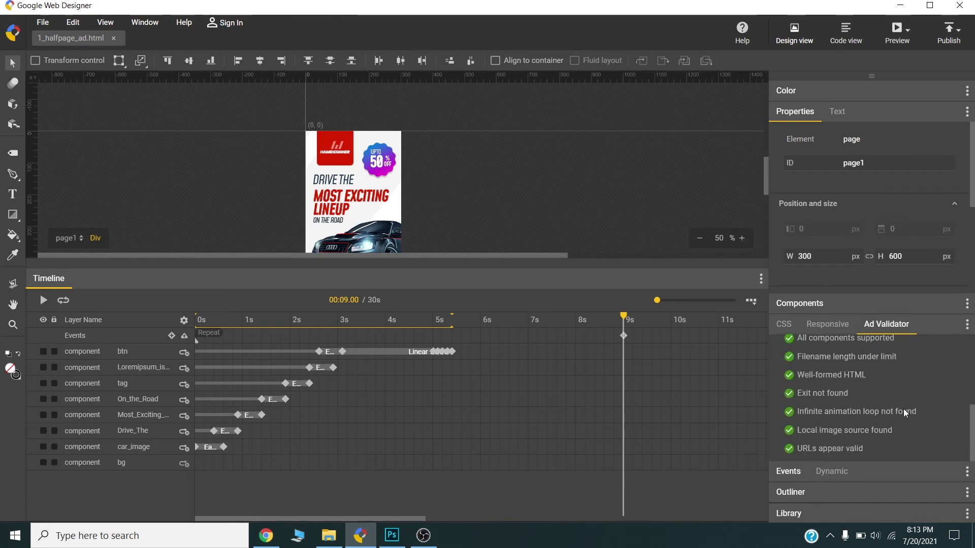
{"action": "scroll", "coordinate": [823, 435], "scroll_direction": "up", "scroll_amount": 5}
{"action": "scroll", "coordinate": [820, 406], "scroll_direction": "down", "scroll_amount": 5}
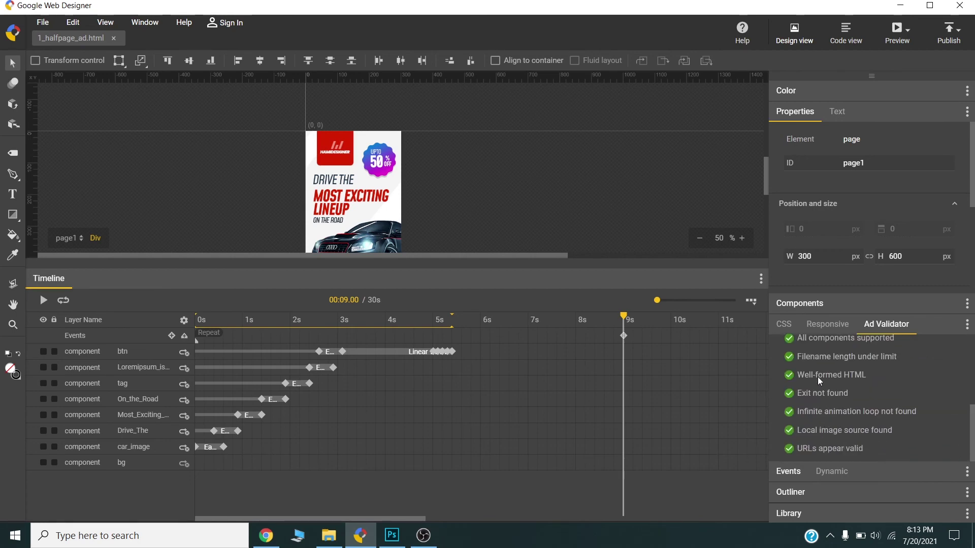
{"action": "scroll", "coordinate": [814, 359], "scroll_direction": "up", "scroll_amount": 2}
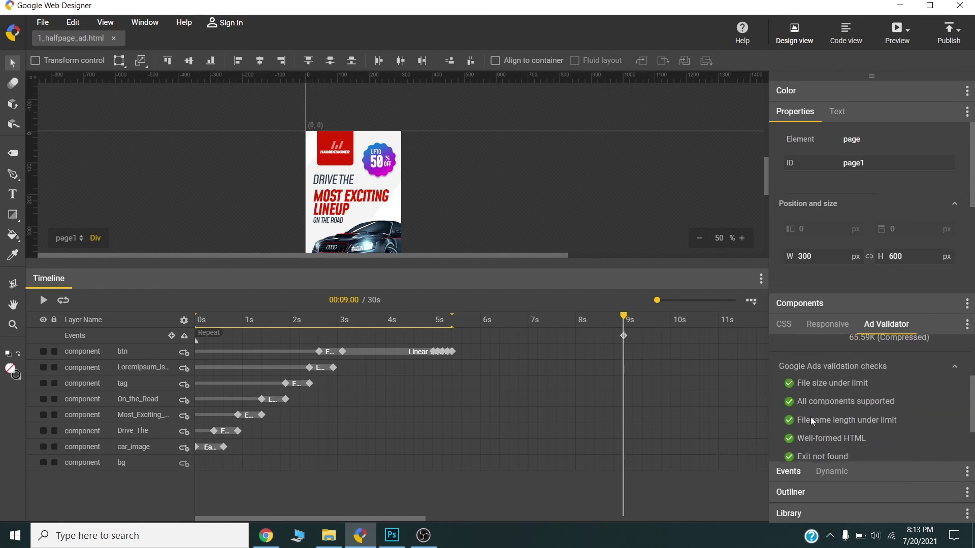
{"action": "scroll", "coordinate": [824, 400], "scroll_direction": "down", "scroll_amount": 3}
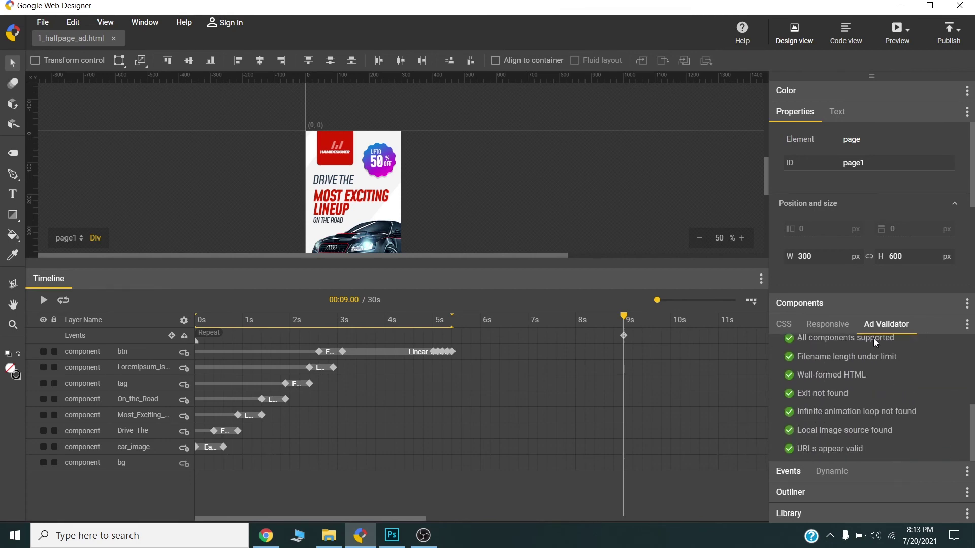
Publish the banner locally as the zip 1_halfpage_ad with a #b1b1b1 border added
{"action": "left_click", "coordinate": [954, 42]}
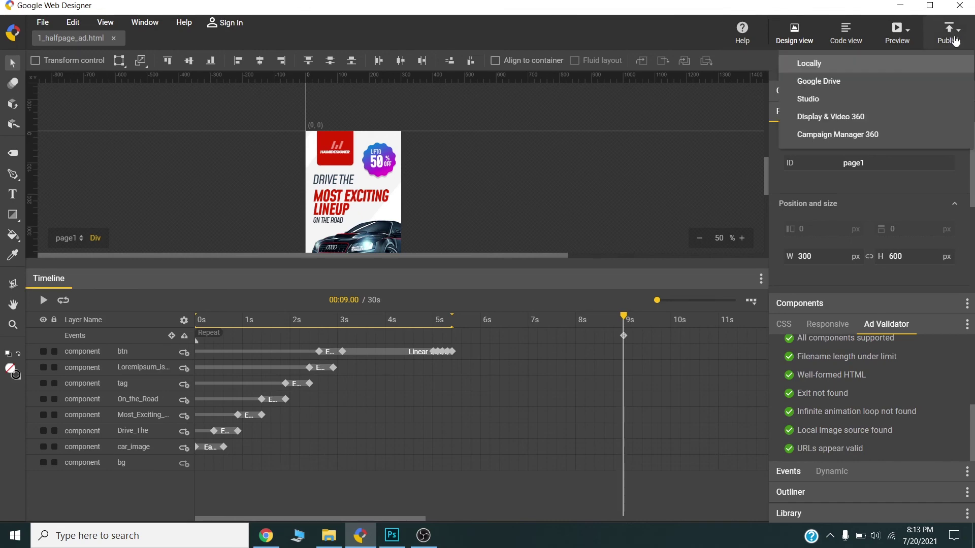
{"action": "left_click", "coordinate": [824, 63]}
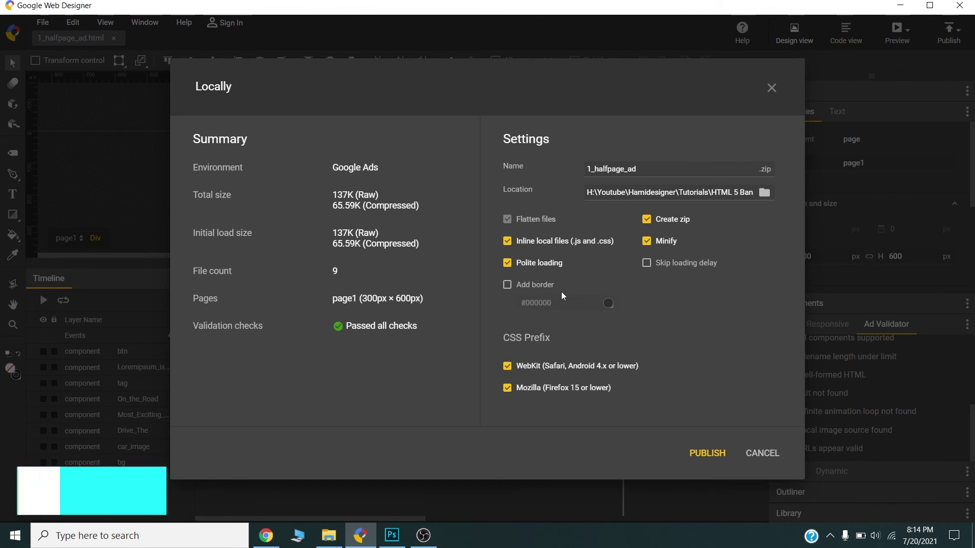
{"action": "left_click", "coordinate": [508, 285]}
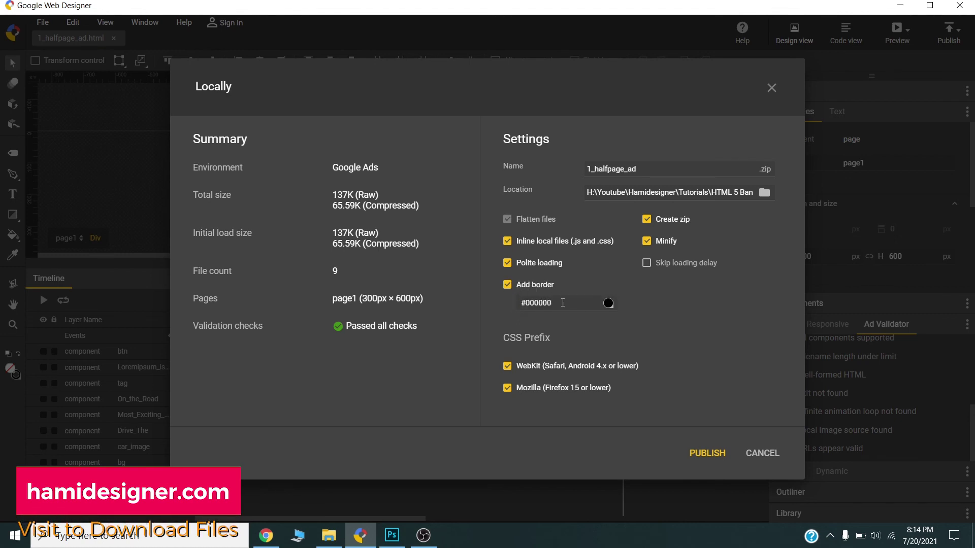
{"action": "left_click", "coordinate": [598, 303]}
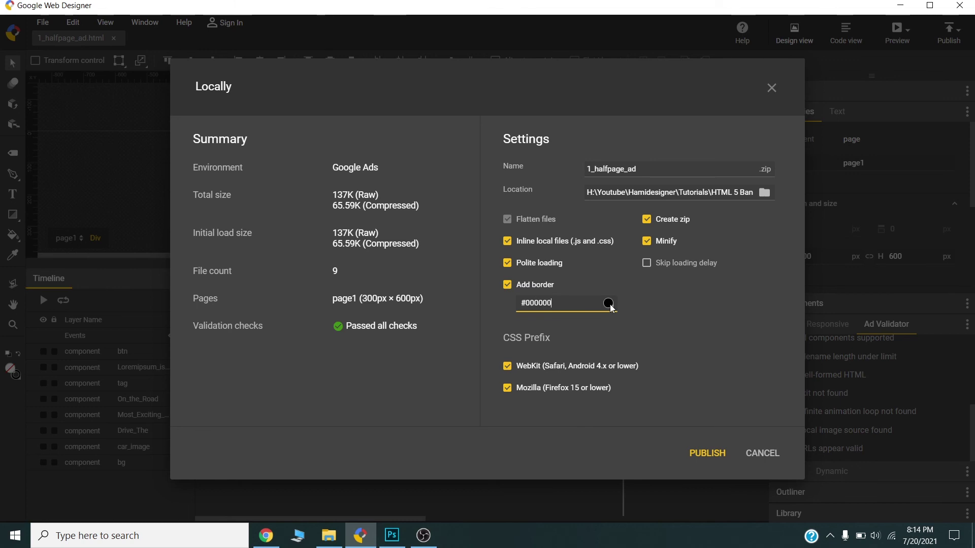
{"action": "left_click", "coordinate": [608, 303]}
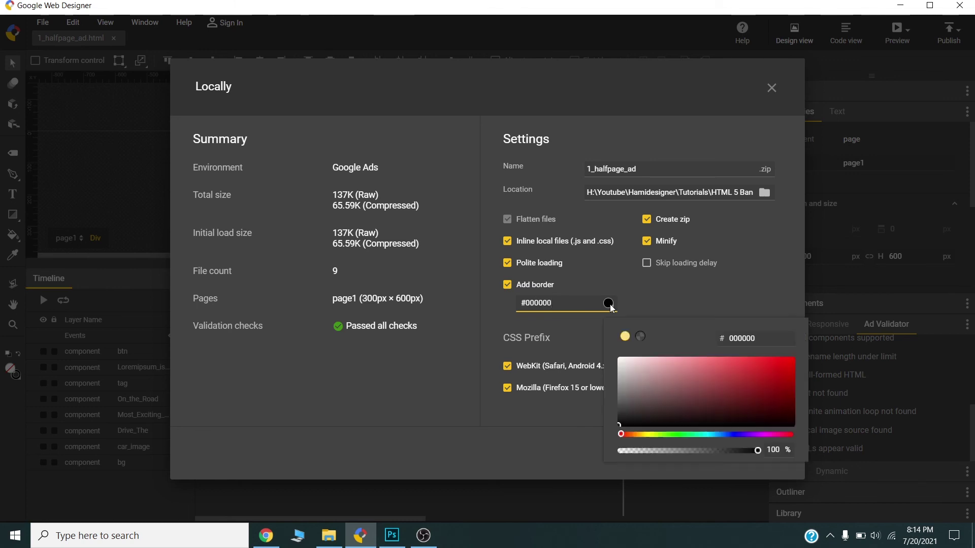
{"action": "left_click", "coordinate": [619, 379]}
{"action": "left_click", "coordinate": [618, 378]}
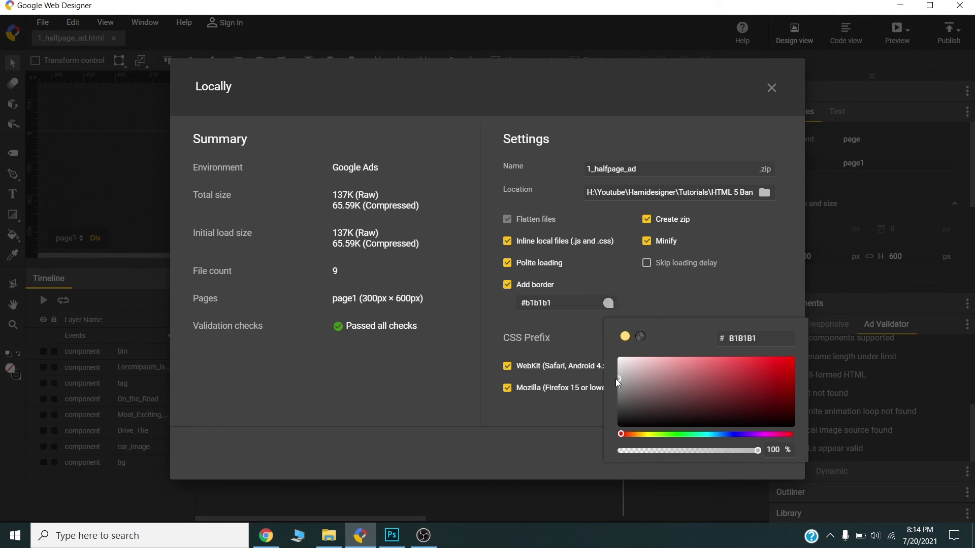
{"action": "left_click", "coordinate": [714, 305]}
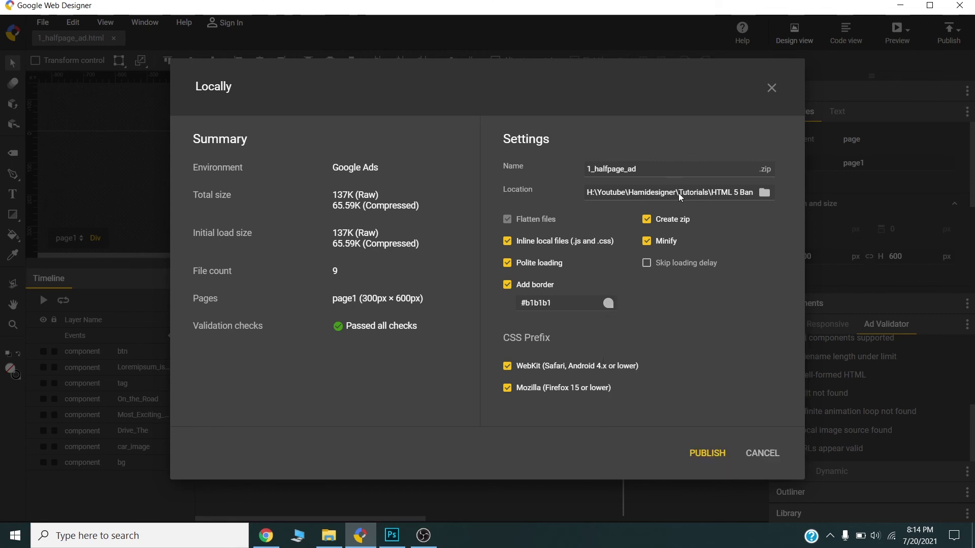
{"action": "left_click", "coordinate": [713, 457]}
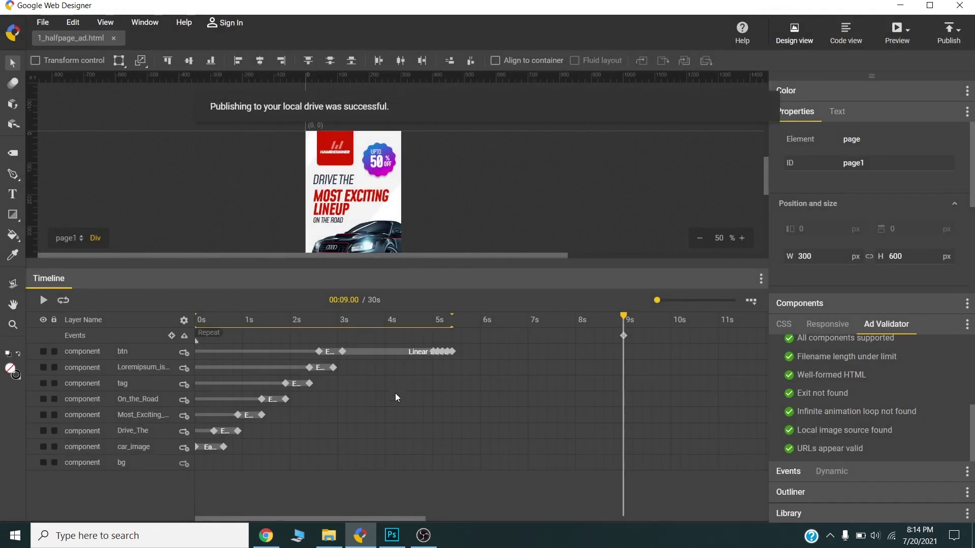
Switch to File Explorer and open the options for the published 1_halfpage_ad zip archive in the 1_halfpage_ad folder of HTML 5 Banner ads
{"action": "left_click", "coordinate": [330, 538]}
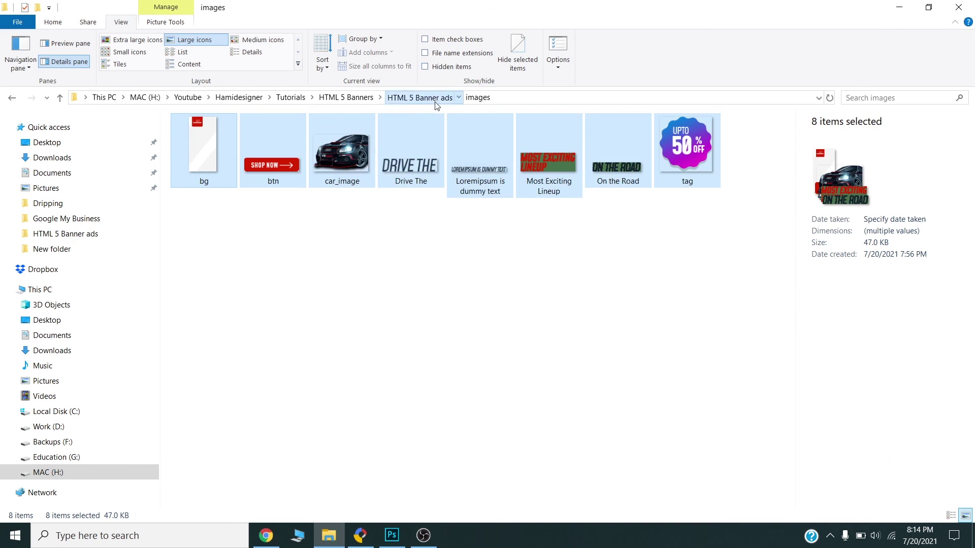
{"action": "left_click", "coordinate": [419, 101]}
{"action": "left_click", "coordinate": [187, 147]}
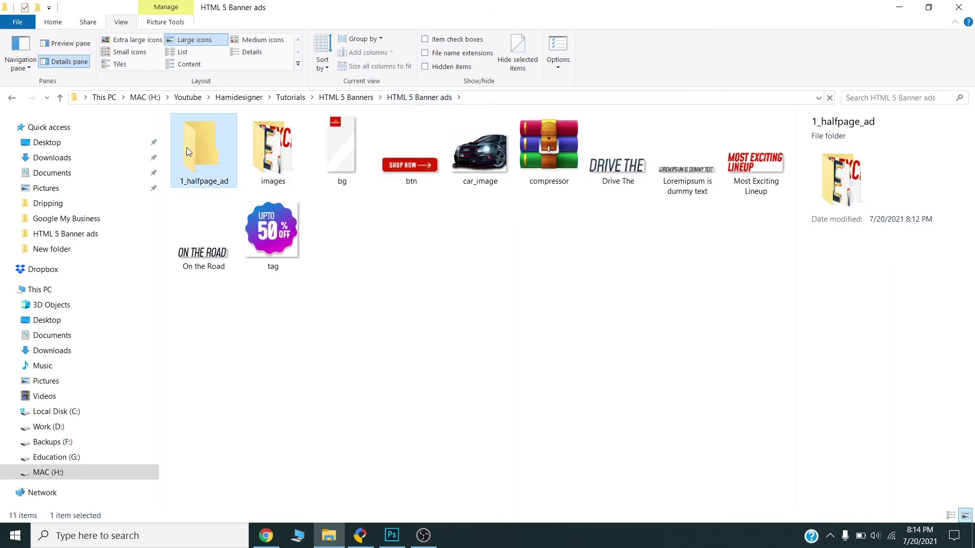
{"action": "double_click", "coordinate": [187, 147]}
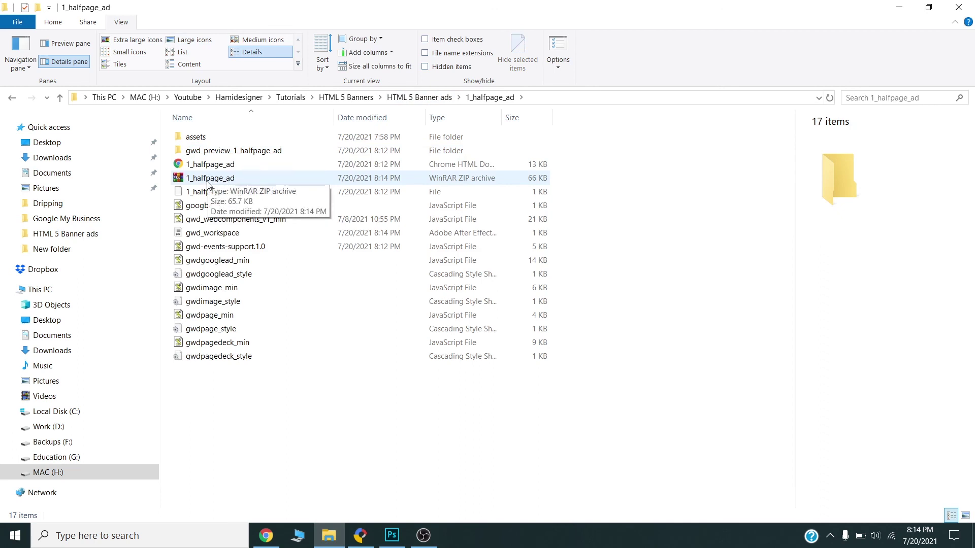
{"action": "left_click", "coordinate": [467, 181]}
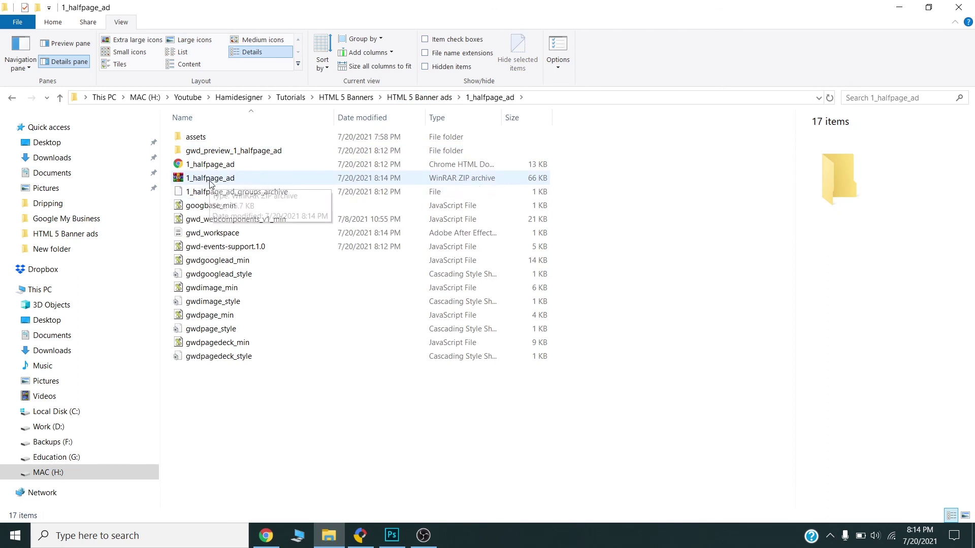
{"action": "right_click", "coordinate": [209, 181]}
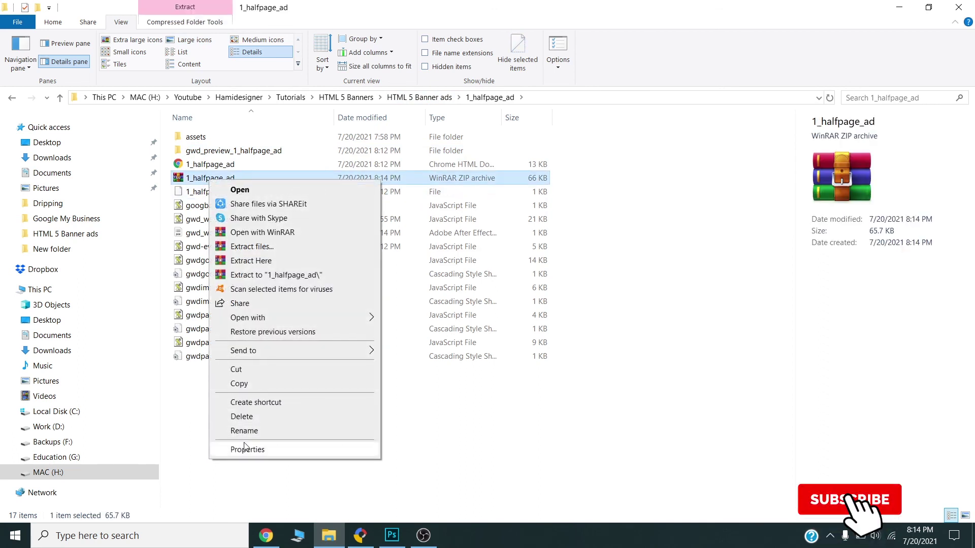